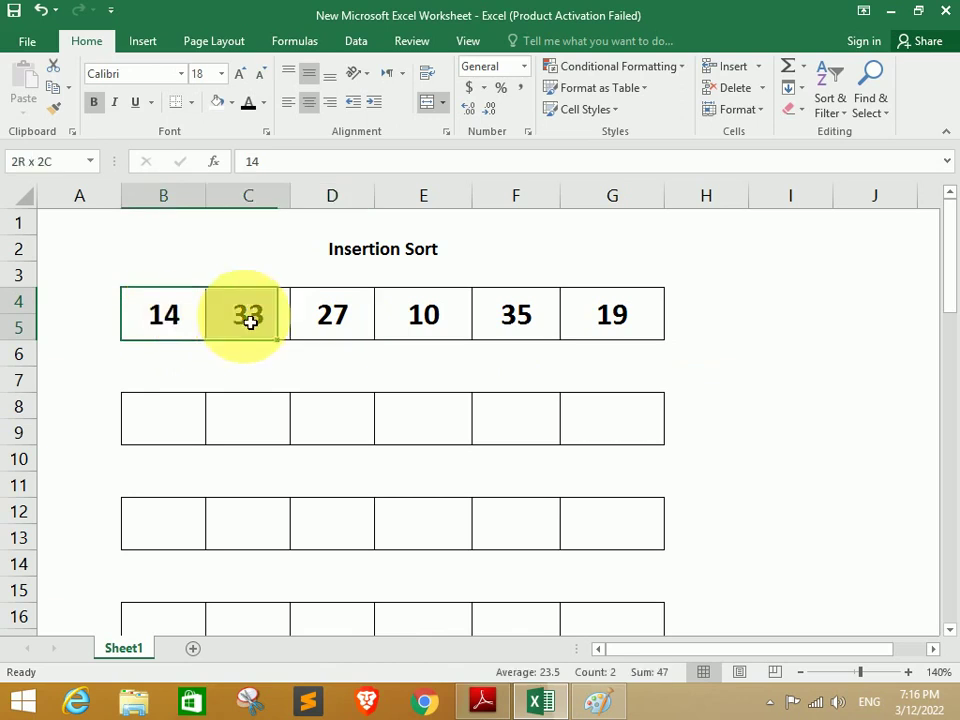
pyautogui.click(718, 338)
pyautogui.click(255, 323)
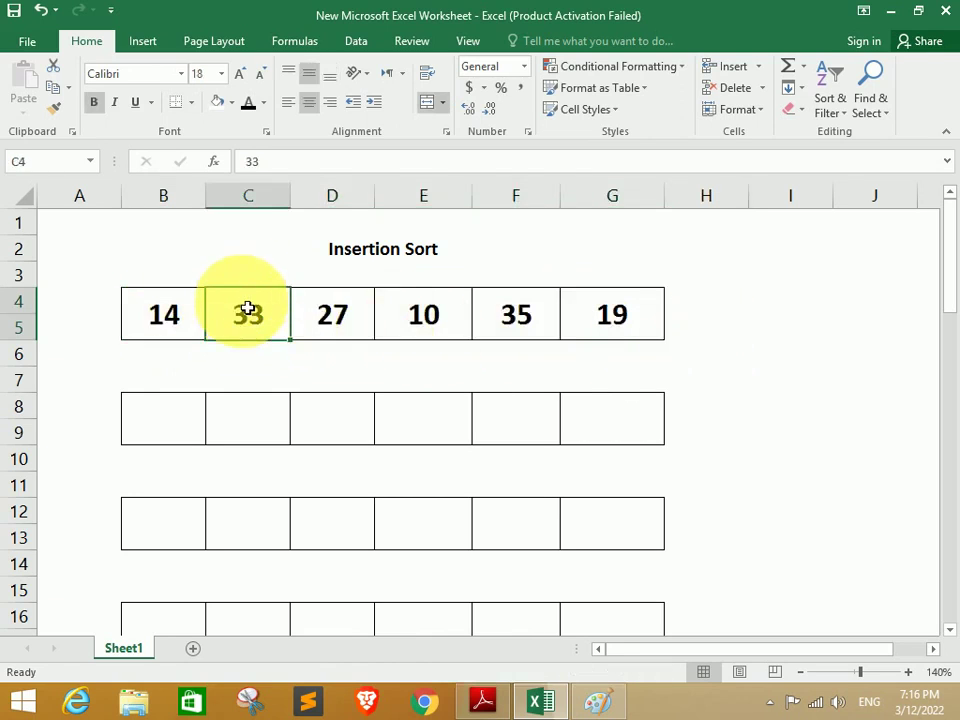
pyautogui.click(163, 332)
pyautogui.click(240, 318)
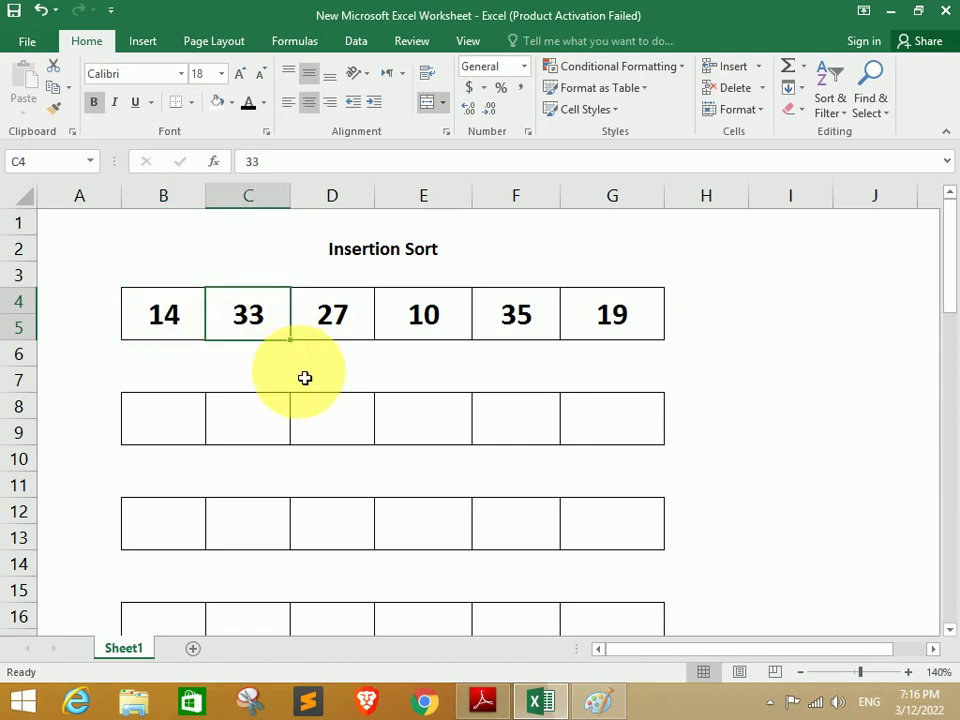
pyautogui.click(302, 322)
# Set the font colour of the 33 in cell C4 to red.
pyautogui.click(255, 312)
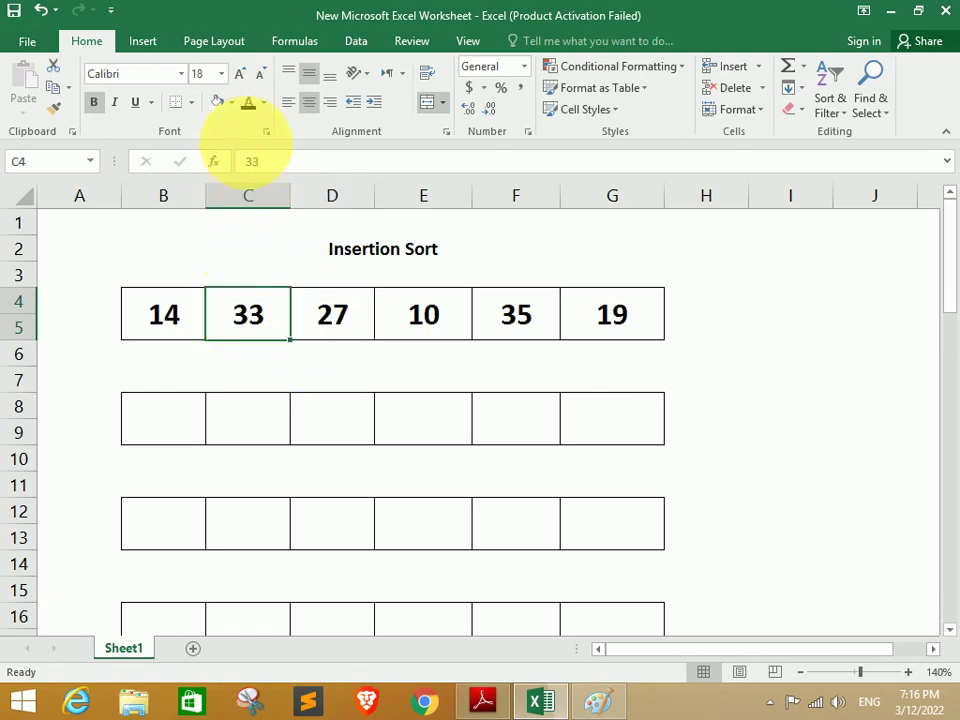
pyautogui.click(266, 110)
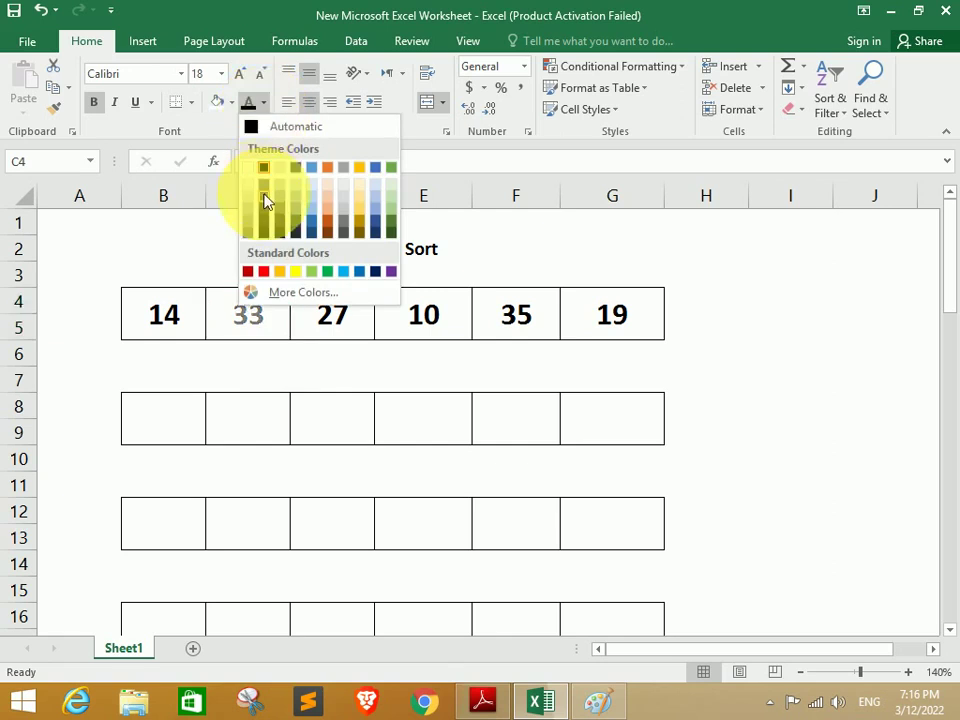
pyautogui.click(279, 271)
pyautogui.click(248, 376)
pyautogui.click(253, 317)
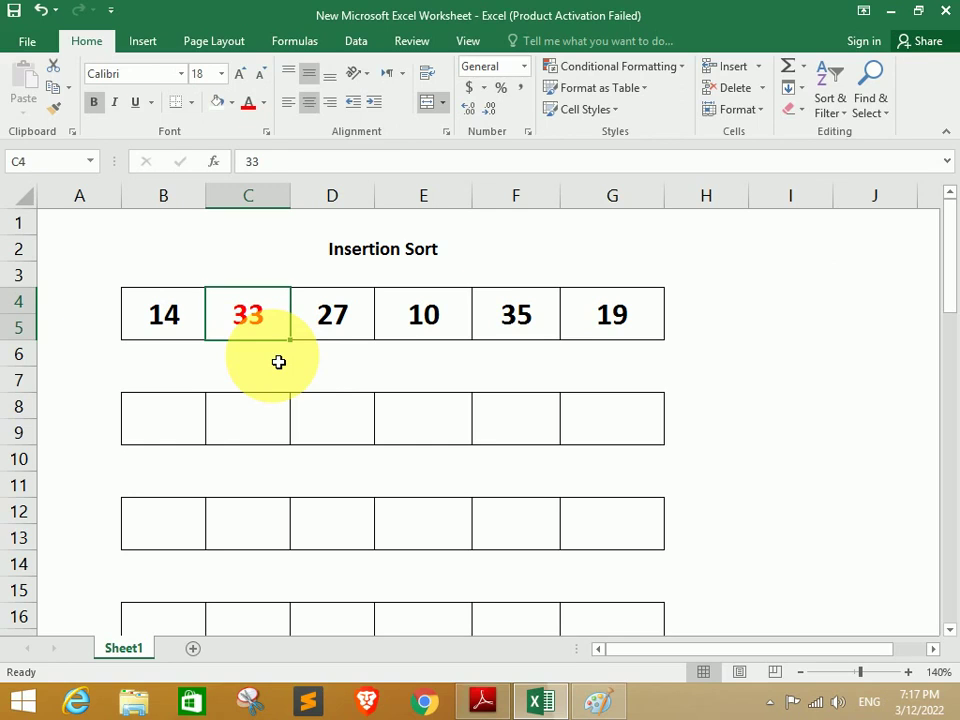
# Enter the index marker "i" in cell C6, directly beneath the red 33.
pyautogui.click(253, 360)
pyautogui.click(255, 317)
pyautogui.click(261, 360)
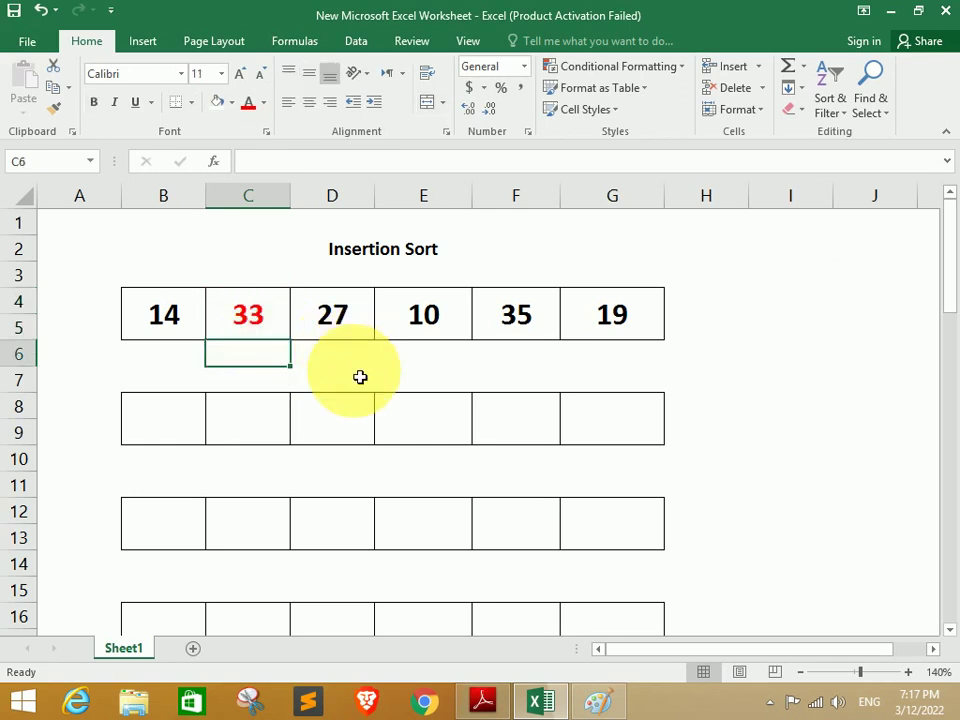
pyautogui.write('i')
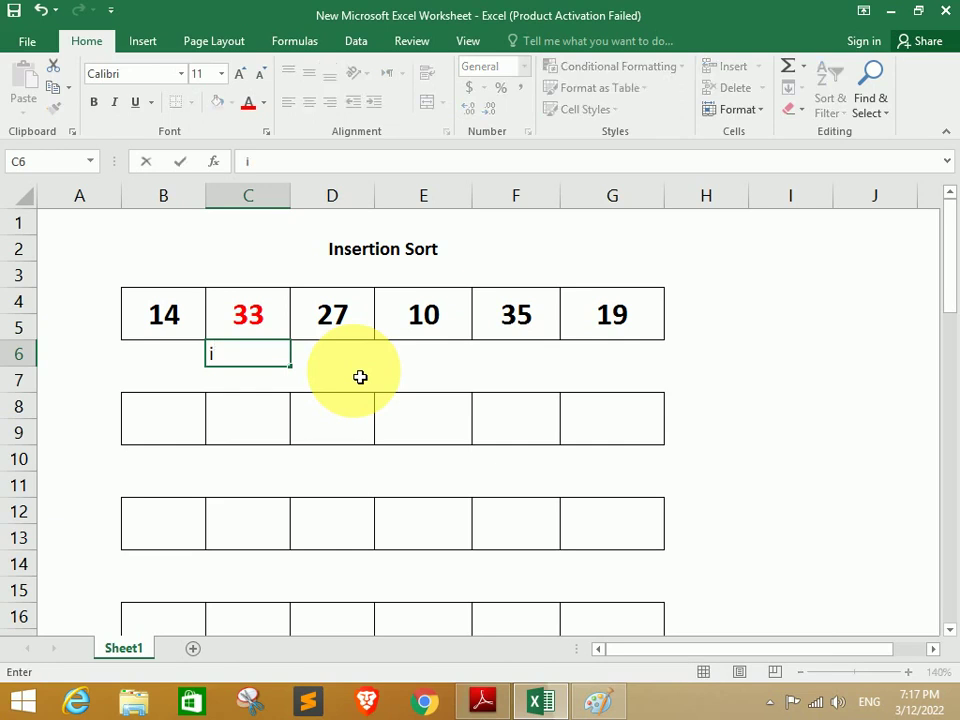
pyautogui.click(360, 383)
# Centre-align the cells from B6 to G29 horizontally, covering the marker rows and the empty array rows.
pyautogui.click(249, 364)
pyautogui.click(163, 360)
pyautogui.moveTo(163, 360); pyautogui.dragTo(670, 560)
pyautogui.scroll(-1, 670, 556)
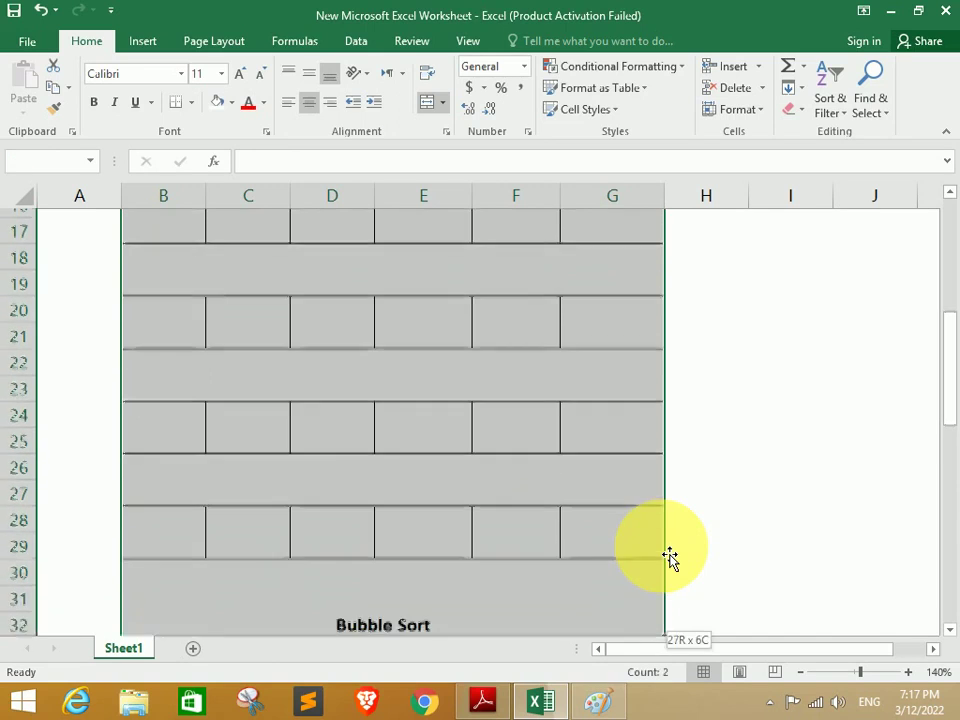
pyautogui.moveTo(669, 553); pyautogui.dragTo(668, 552)
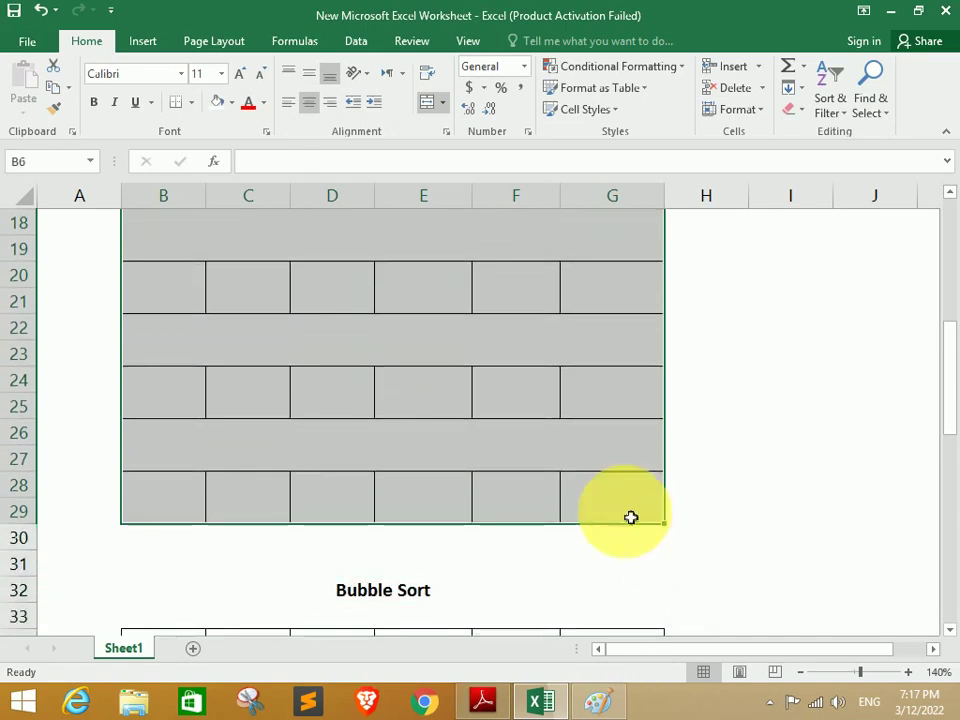
pyautogui.scroll(6, 310, 102)
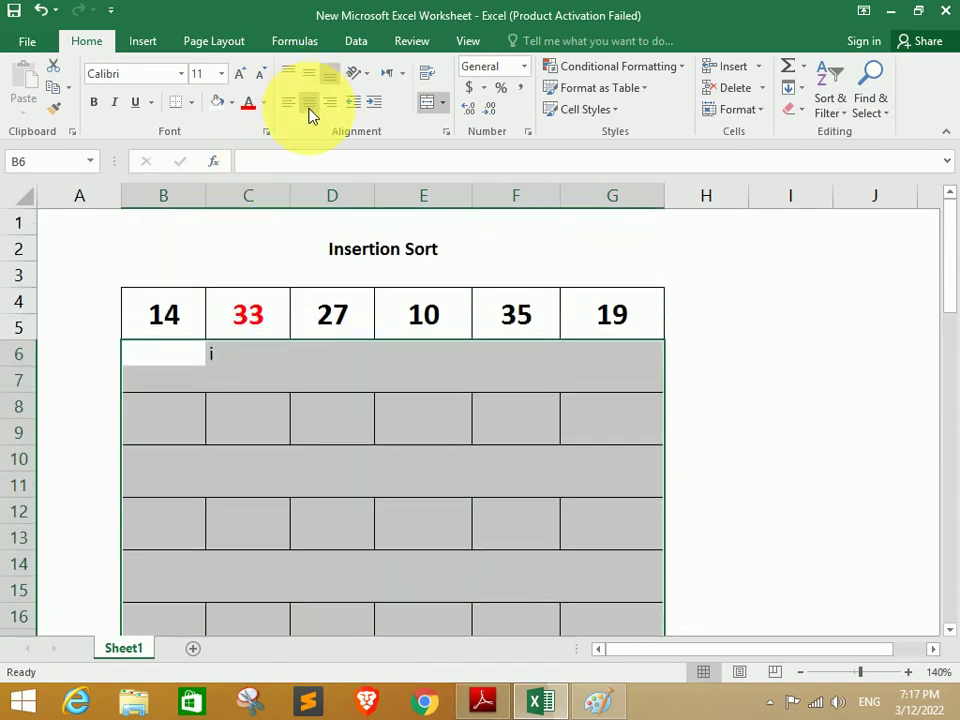
pyautogui.click(300, 378)
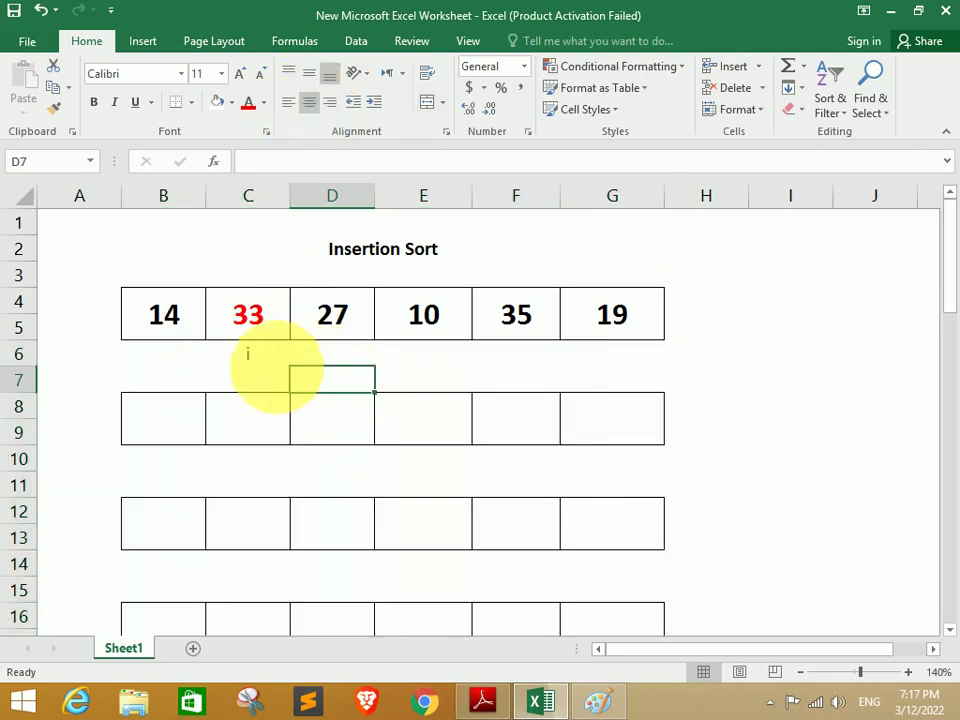
# Compare the marked element 33 in C4 with its preceding element 14 in B4.
pyautogui.click(270, 360)
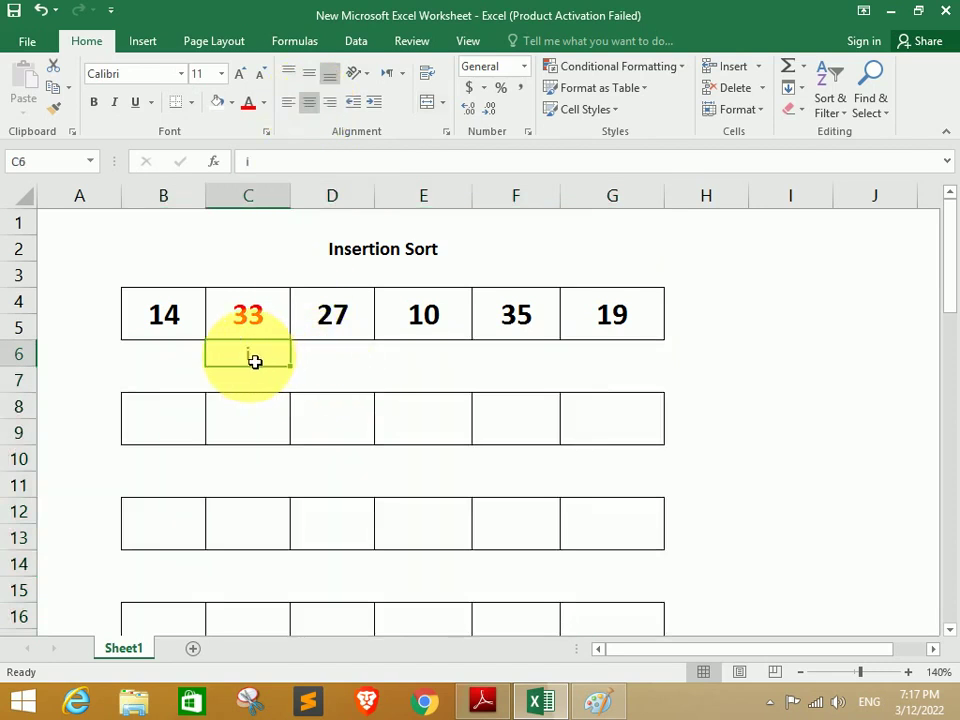
pyautogui.click(251, 314)
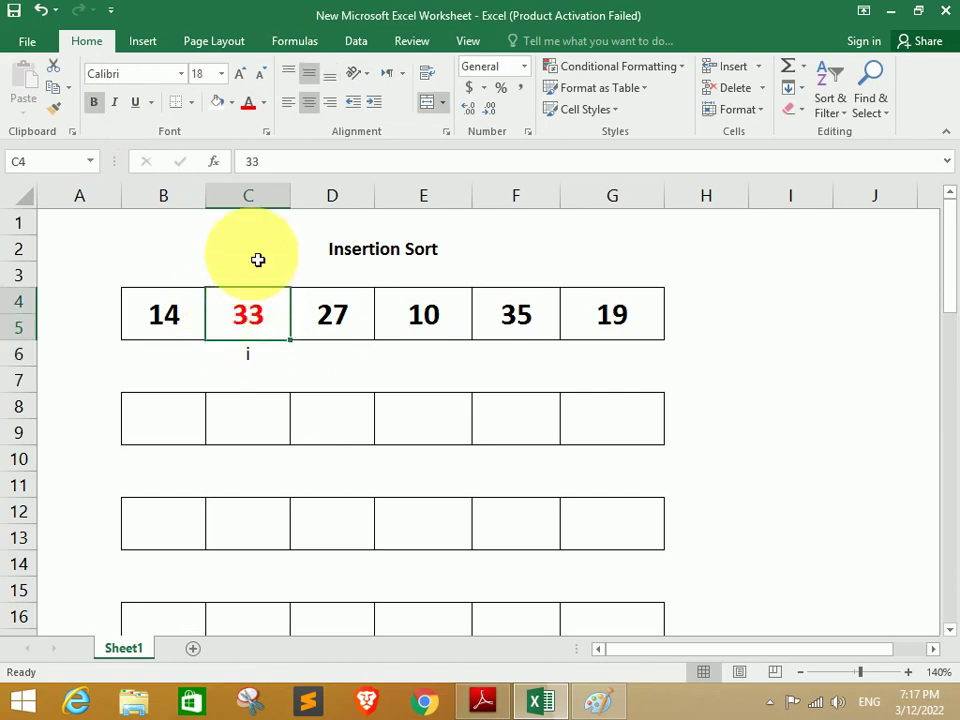
pyautogui.click(251, 345)
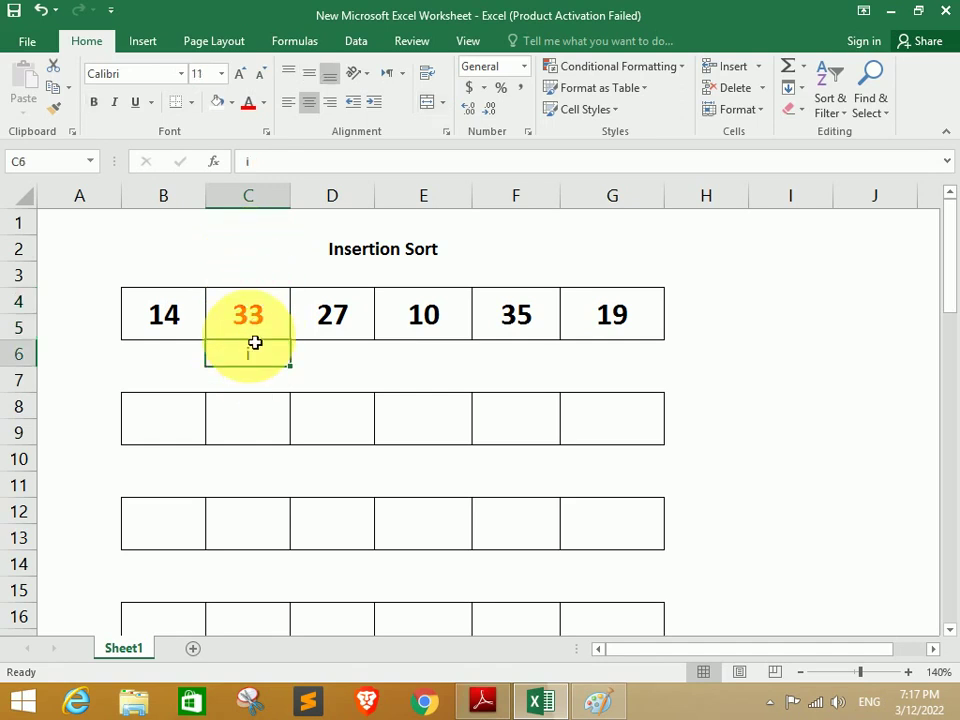
pyautogui.click(255, 322)
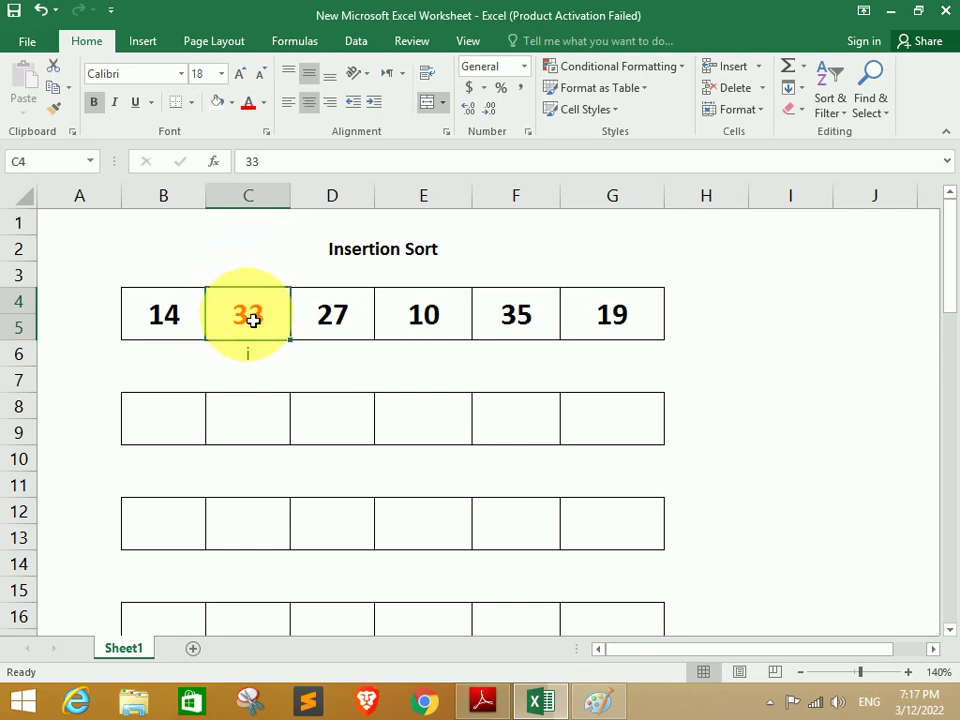
pyautogui.click(152, 318)
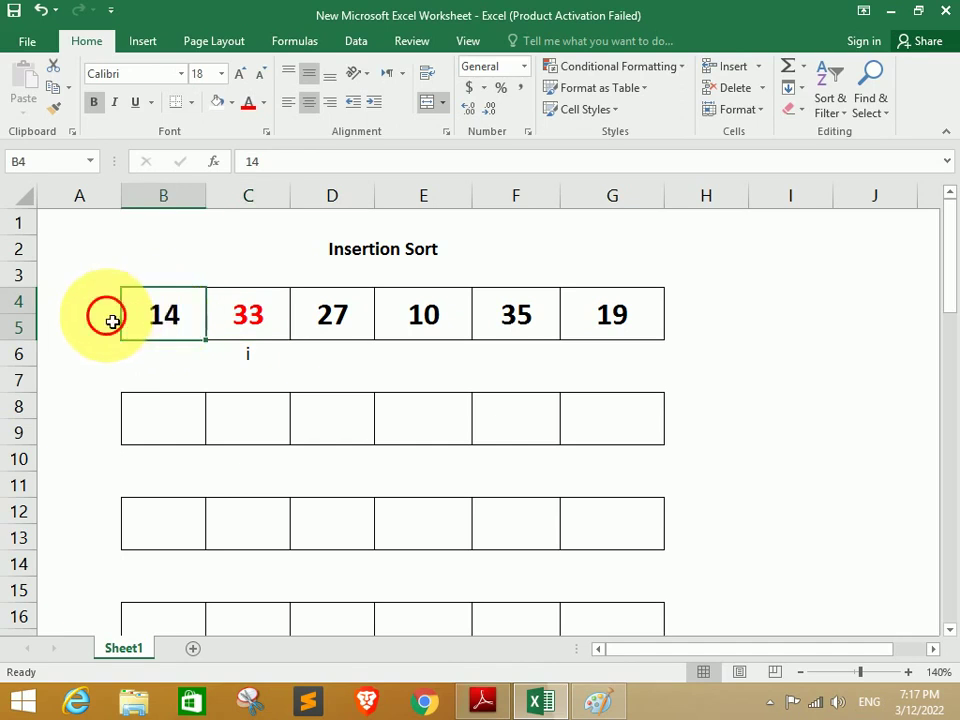
pyautogui.click(259, 326)
pyautogui.click(268, 326)
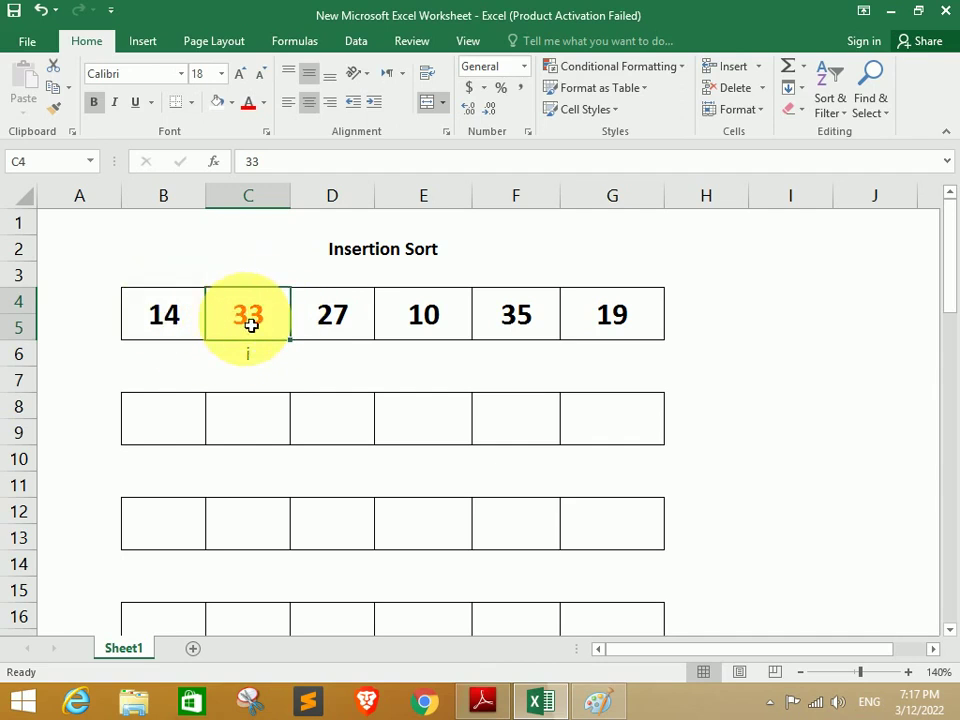
pyautogui.click(170, 317)
pyautogui.click(265, 320)
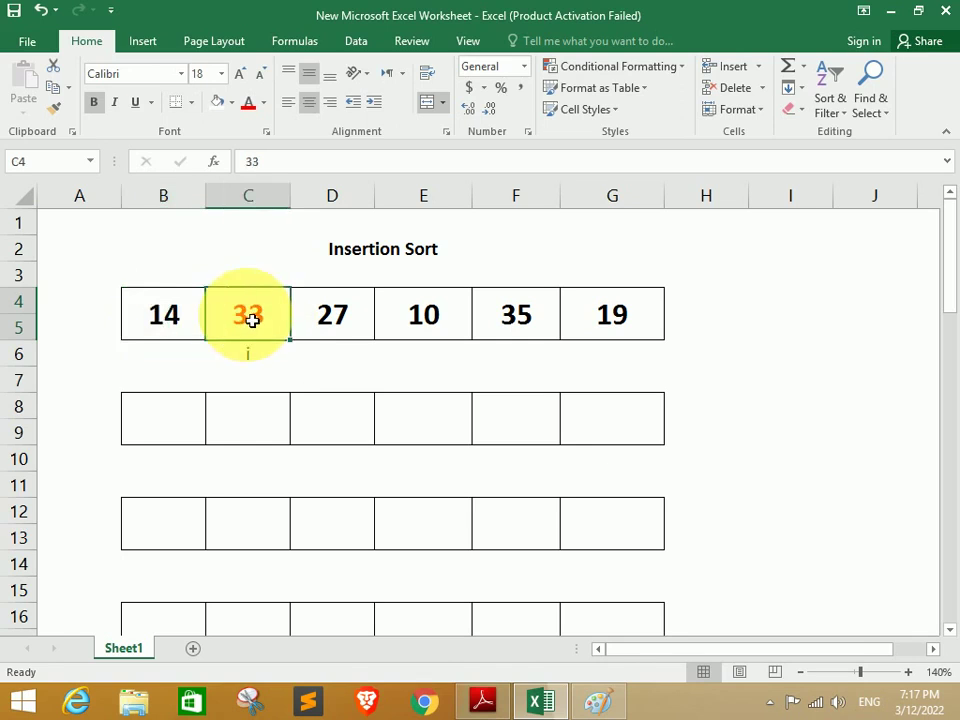
pyautogui.click(169, 320)
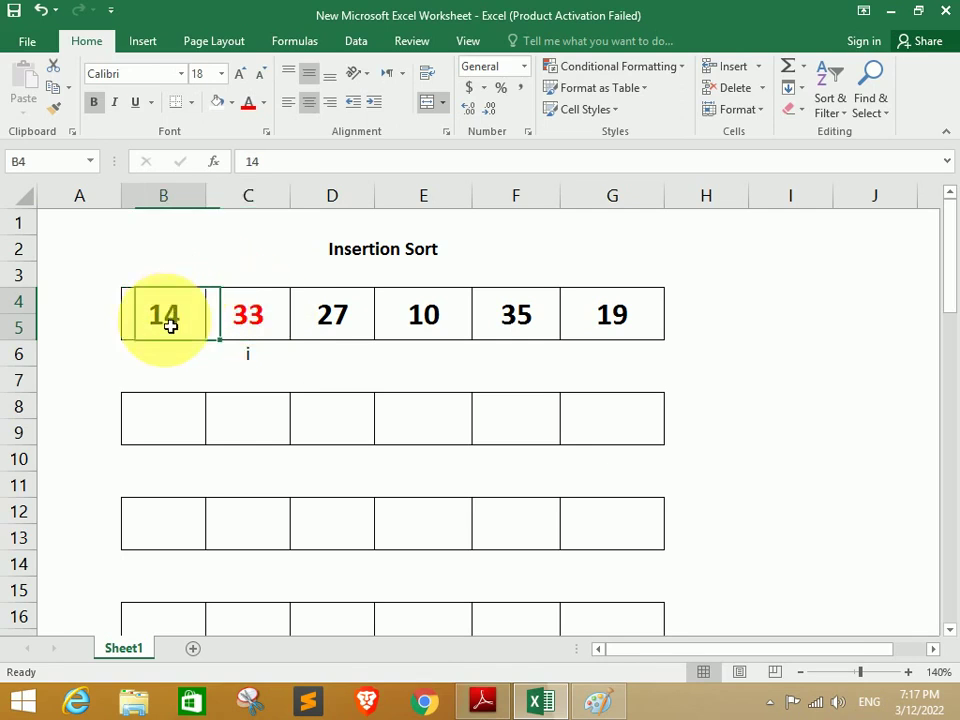
pyautogui.click(237, 306)
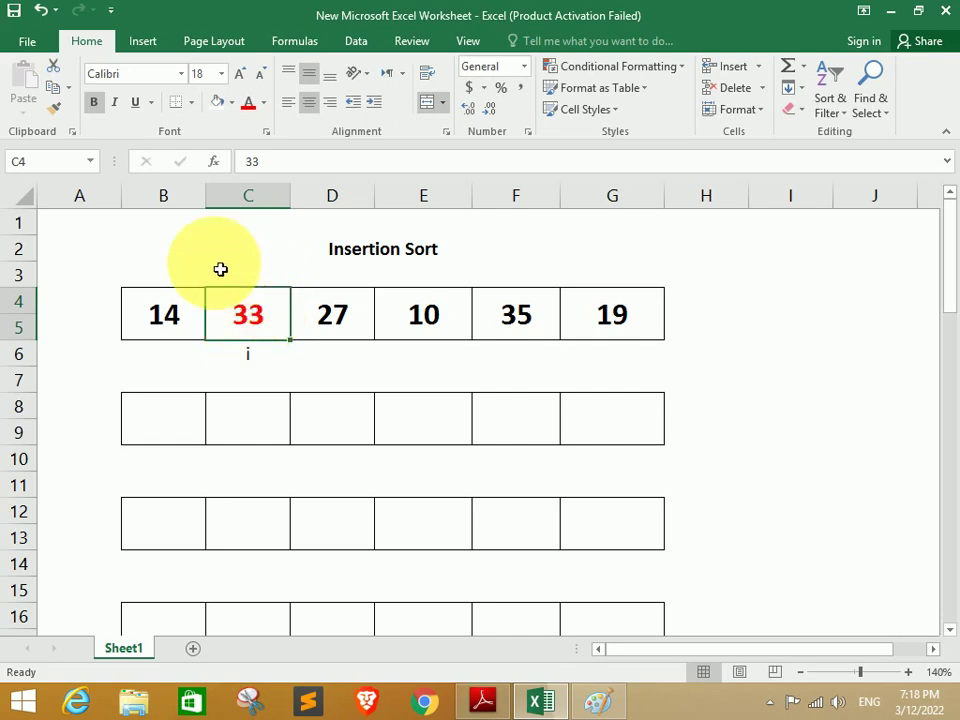
pyautogui.click(170, 315)
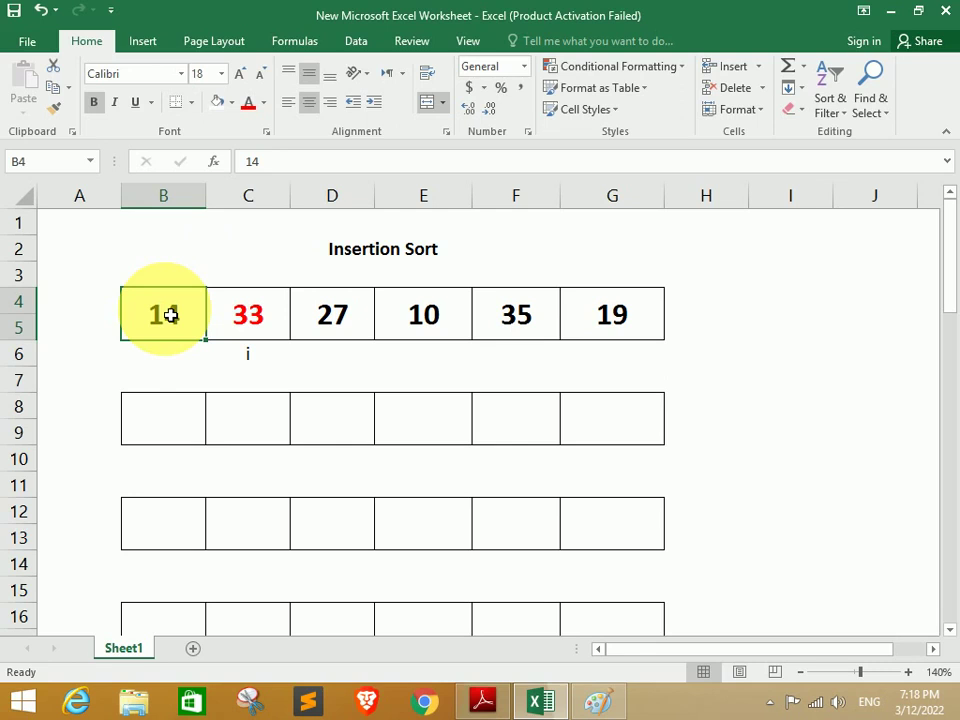
pyautogui.click(259, 327)
pyautogui.click(167, 318)
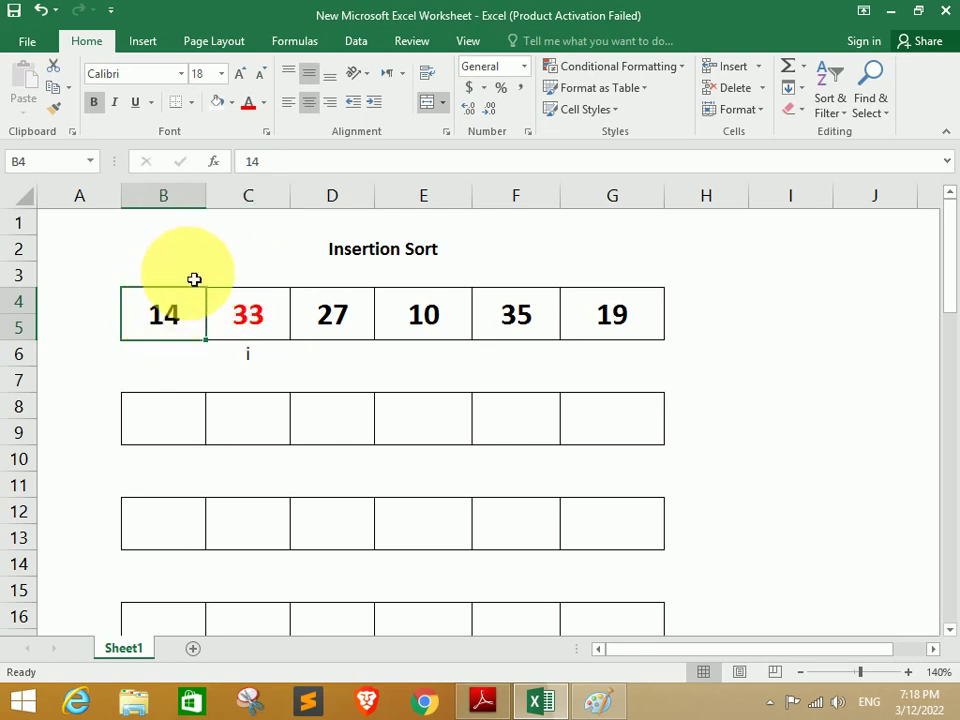
pyautogui.click(246, 318)
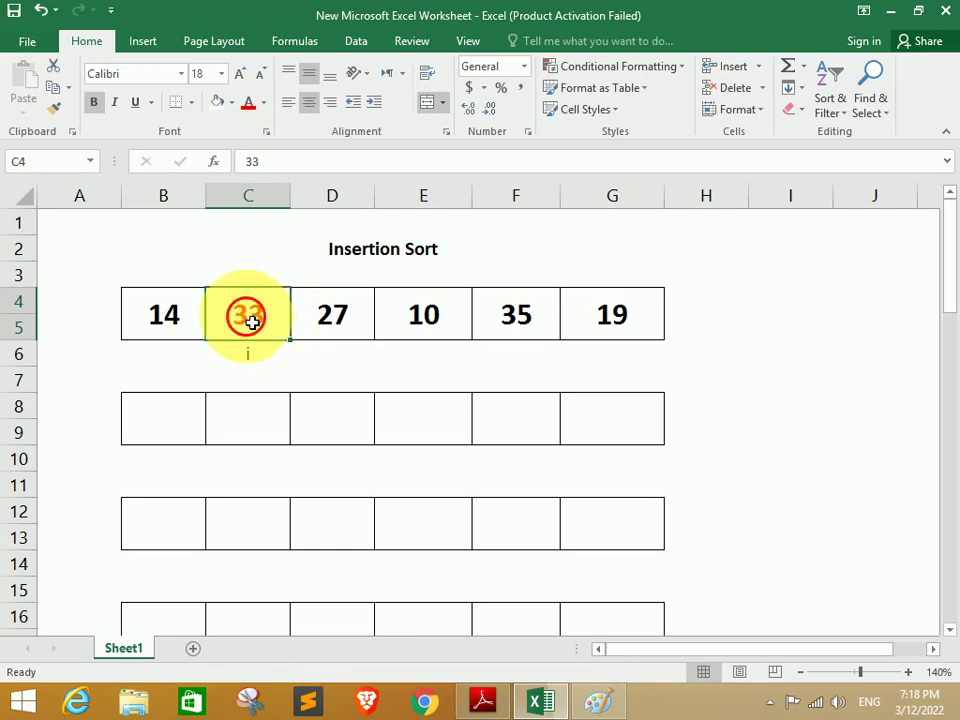
pyautogui.click(251, 317)
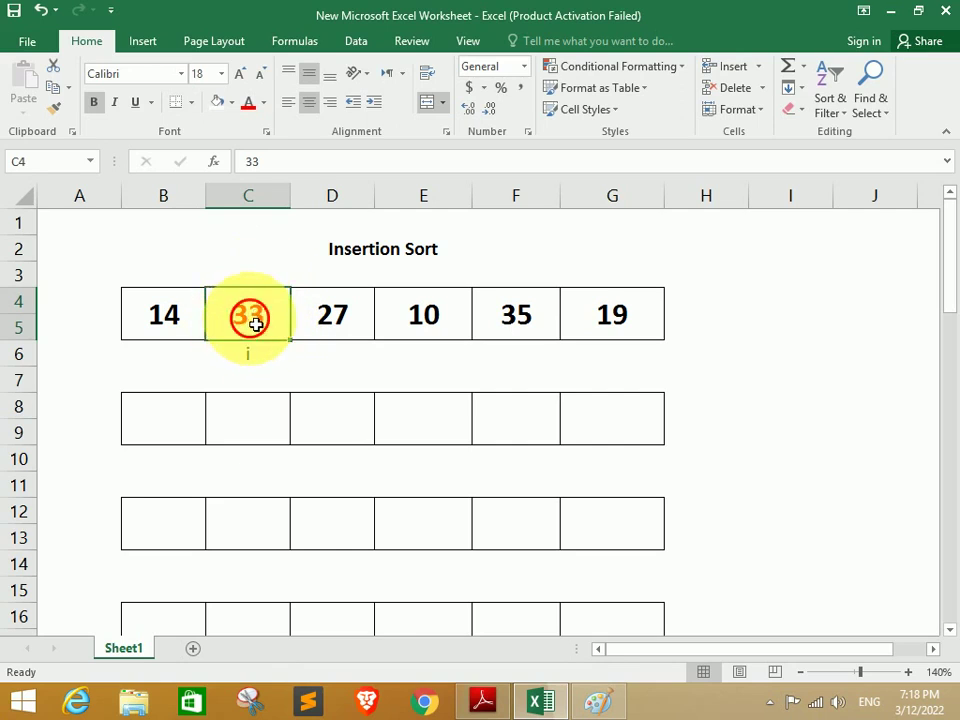
pyautogui.click(171, 320)
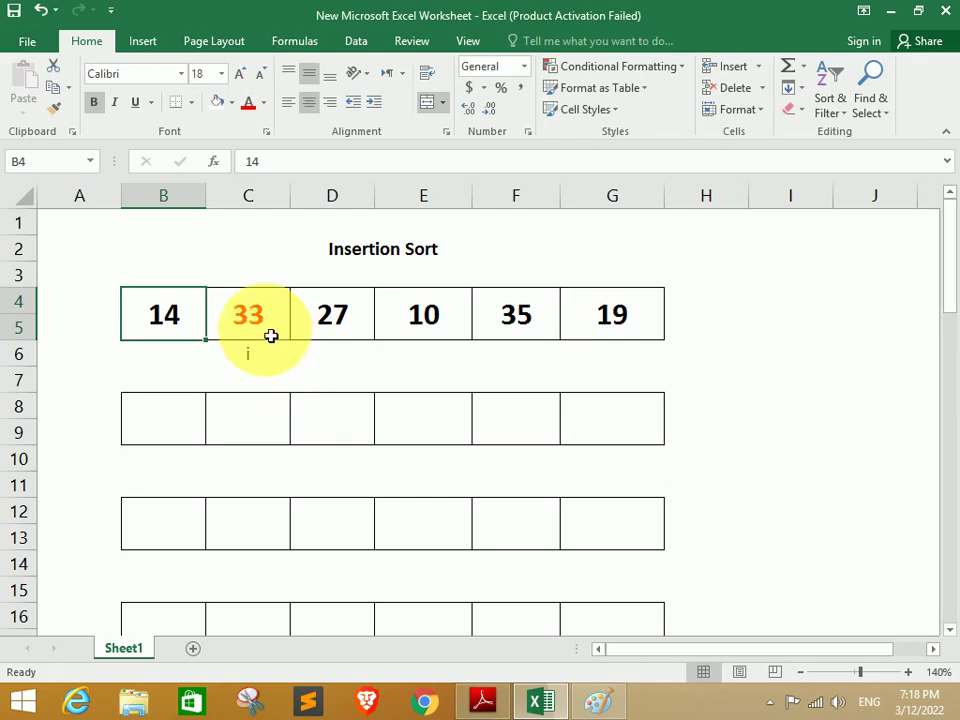
pyautogui.click(261, 330)
pyautogui.click(175, 323)
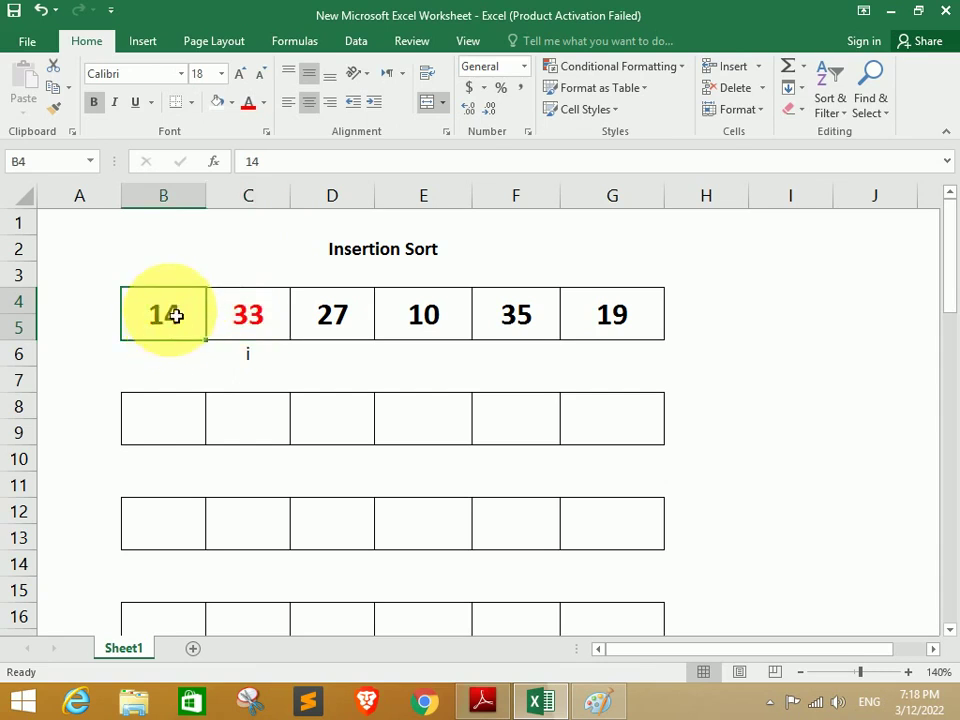
pyautogui.click(248, 318)
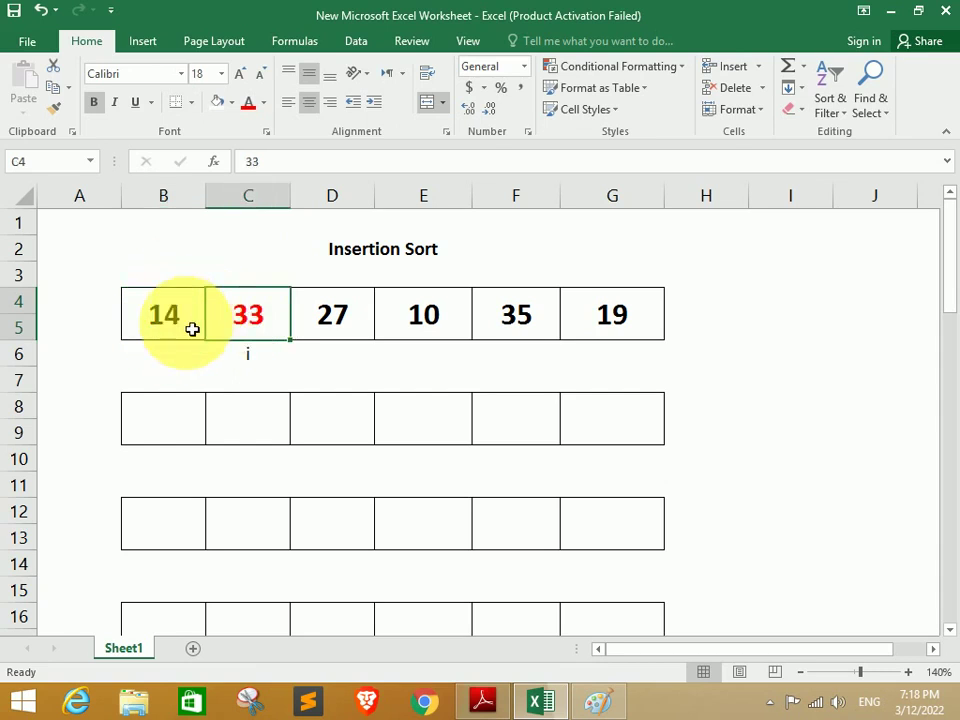
# Fill the second array row, B8 to G8, with the values 14, 33, 27, 10, 35 and 19.
pyautogui.click(174, 432)
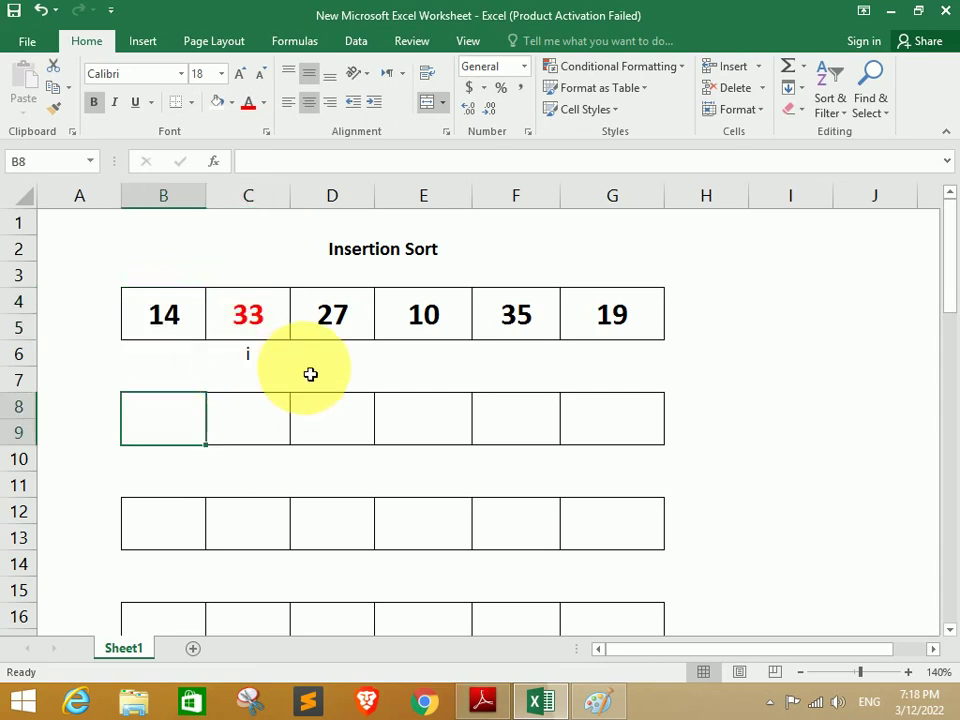
pyautogui.write('14')
pyautogui.press('Tab')
pyautogui.write('33')
pyautogui.press('Tab')
pyautogui.write('27')
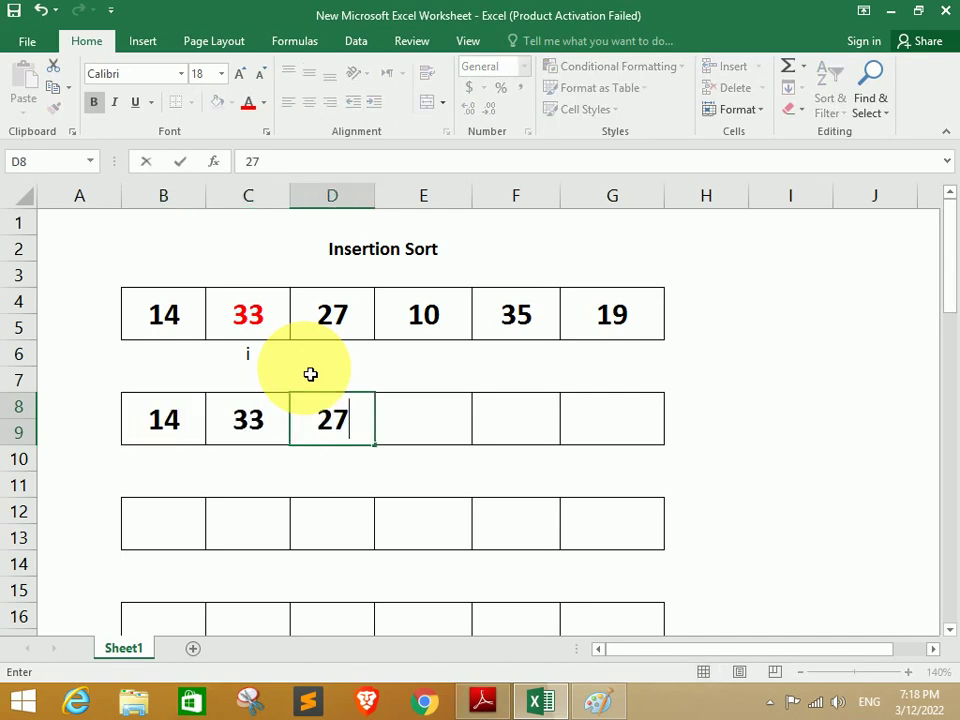
pyautogui.press('Tab')
pyautogui.write('1')
pyautogui.press('Tab')
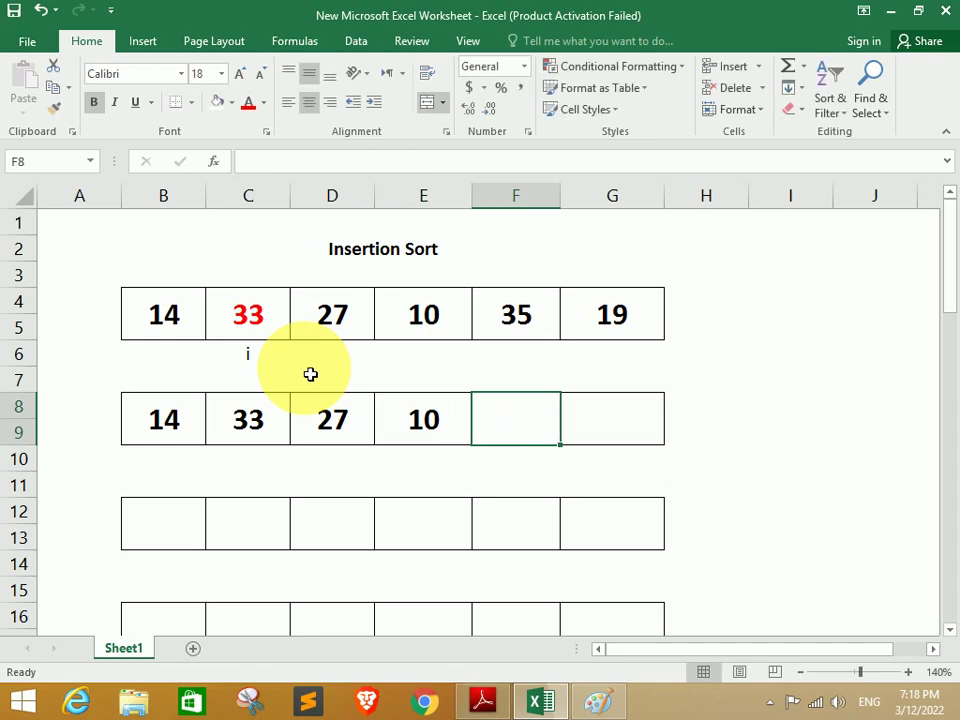
pyautogui.write('35')
pyautogui.press('Tab')
pyautogui.write('1')
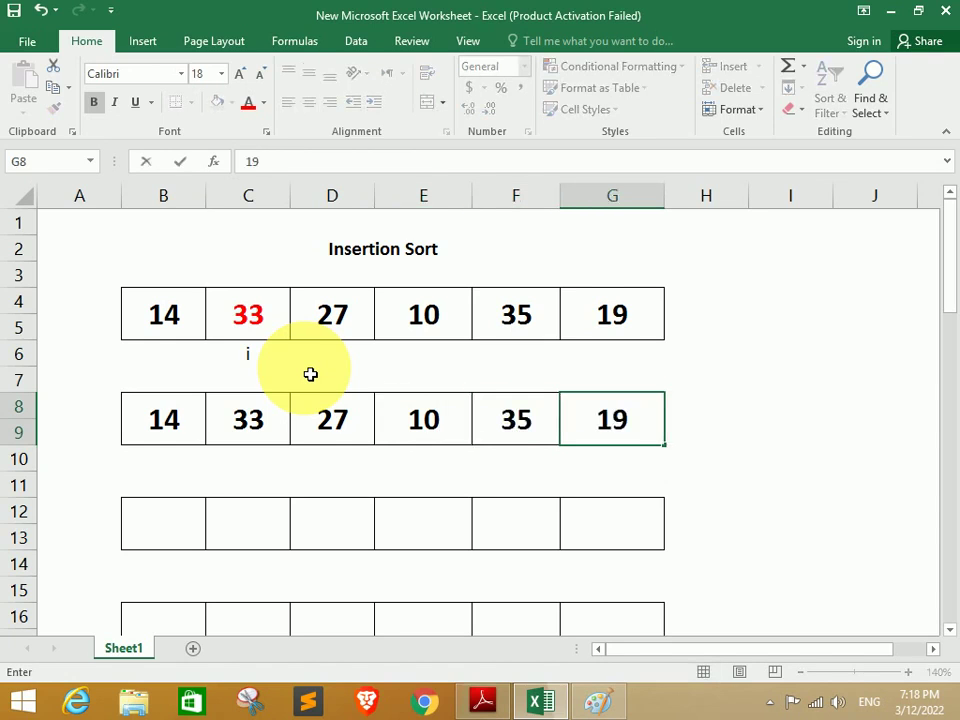
pyautogui.click(339, 428)
pyautogui.click(253, 358)
pyautogui.click(324, 358)
pyautogui.click(266, 360)
pyautogui.click(324, 359)
pyautogui.click(257, 360)
pyautogui.click(324, 359)
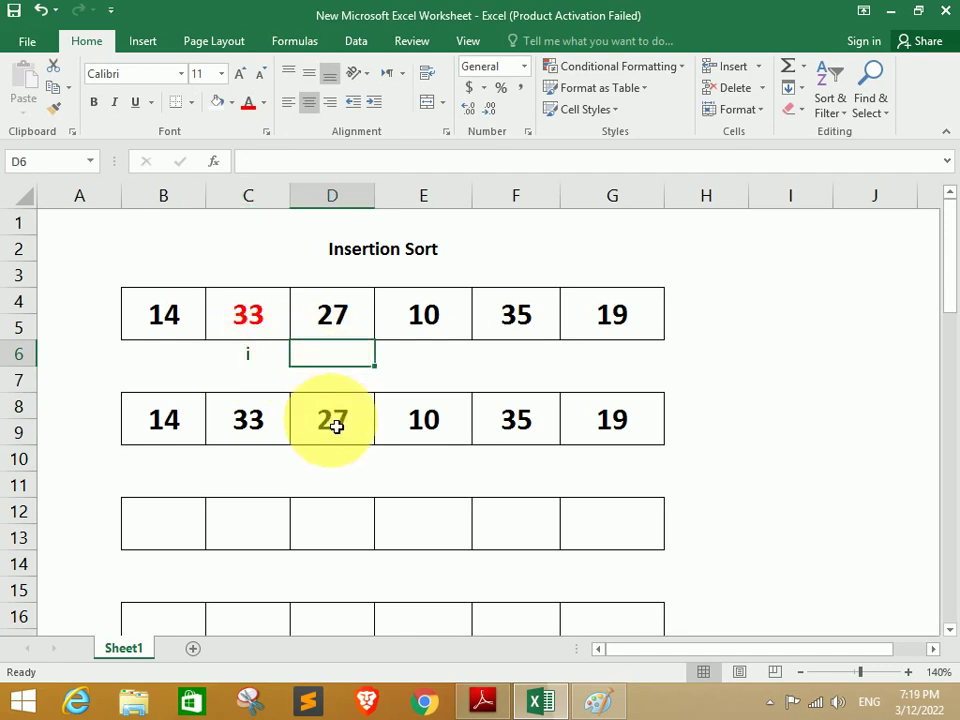
# Enter the marker "i" in D10 beneath the second row's 27 and set the font colour of that 27 to red.
pyautogui.click(335, 461)
pyautogui.write('i')
pyautogui.press('Up')
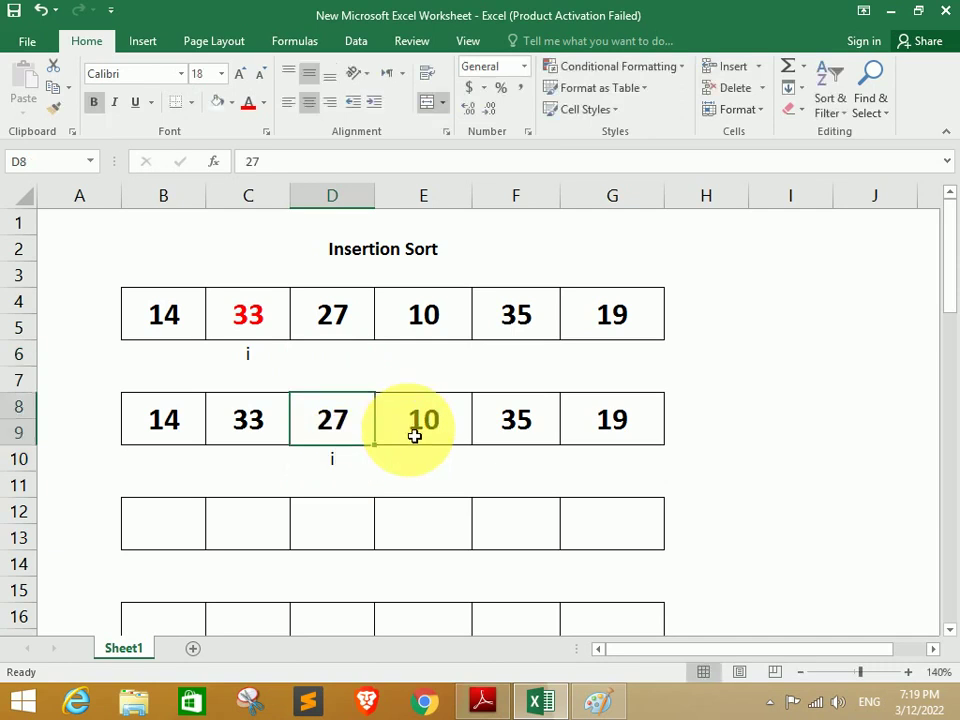
pyautogui.click(246, 102)
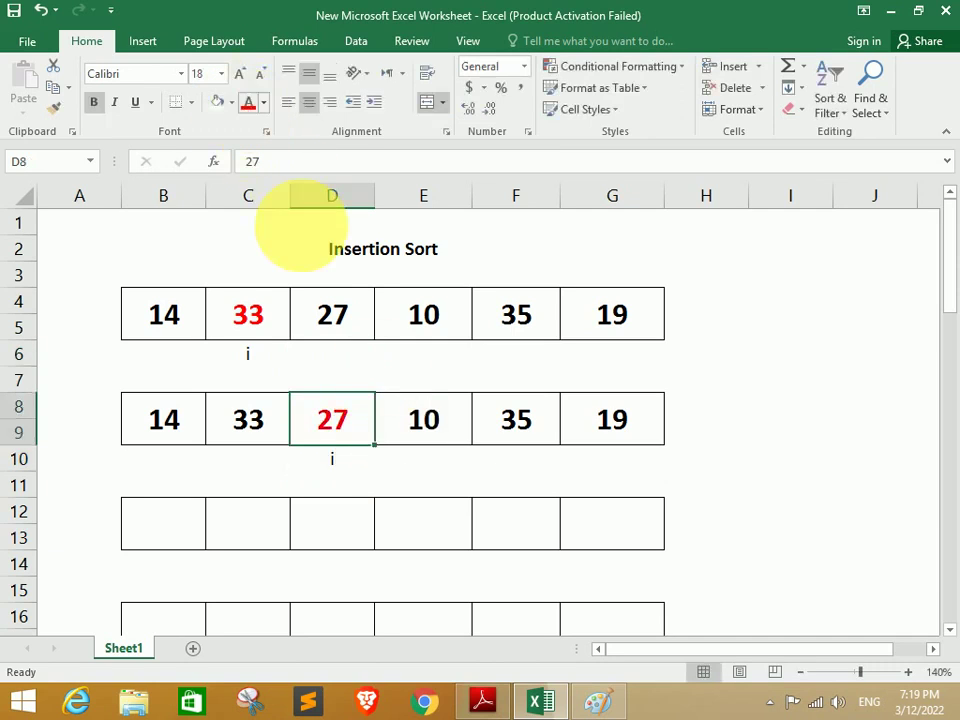
pyautogui.click(424, 414)
pyautogui.click(342, 421)
pyautogui.click(386, 422)
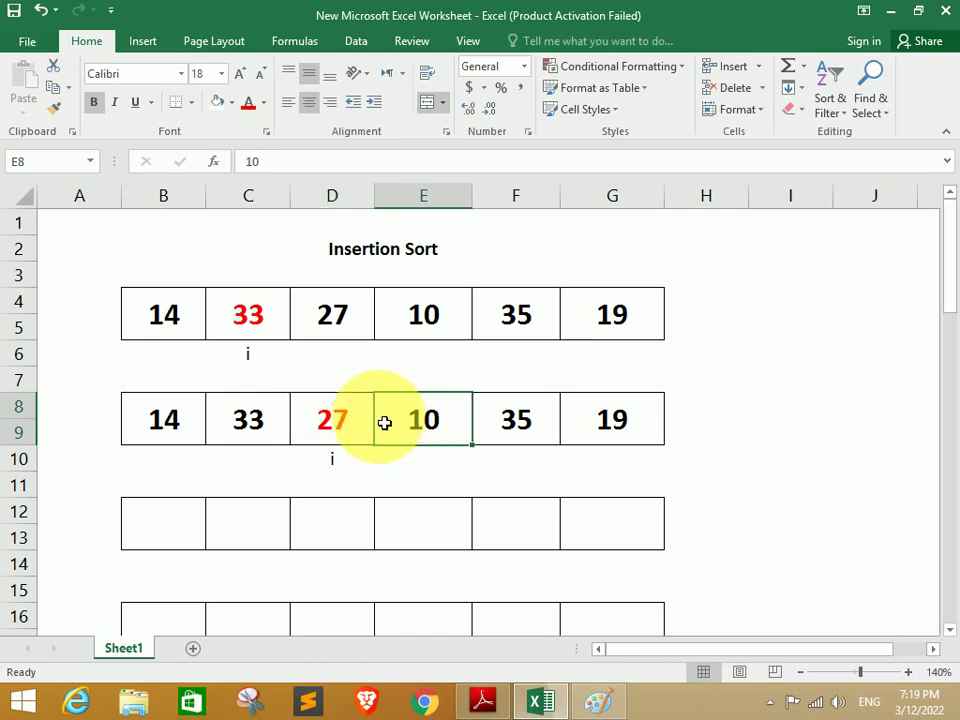
# Compare the marked 27 in D8 with the preceding elements 33 in C8 and 14 in B8.
pyautogui.click(348, 426)
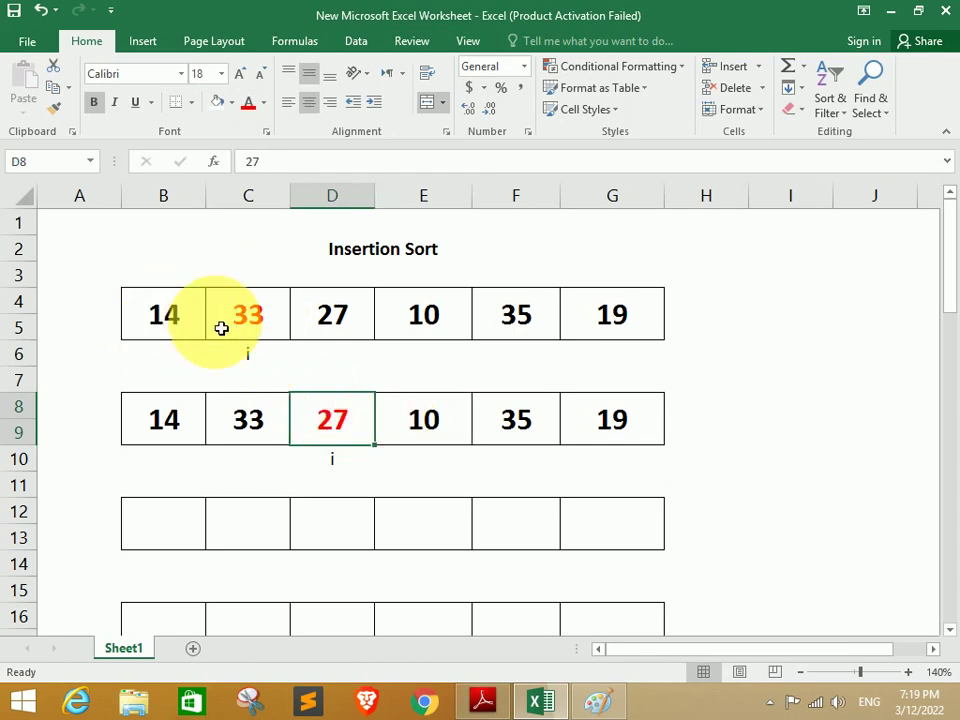
pyautogui.click(278, 419)
pyautogui.click(360, 422)
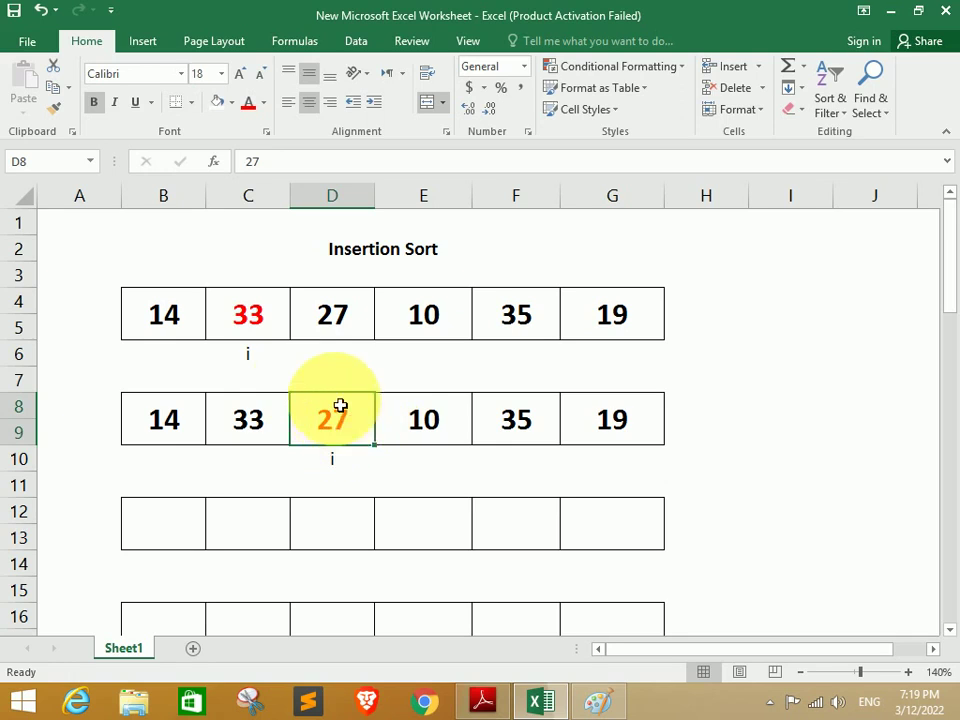
pyautogui.click(277, 414)
pyautogui.click(184, 433)
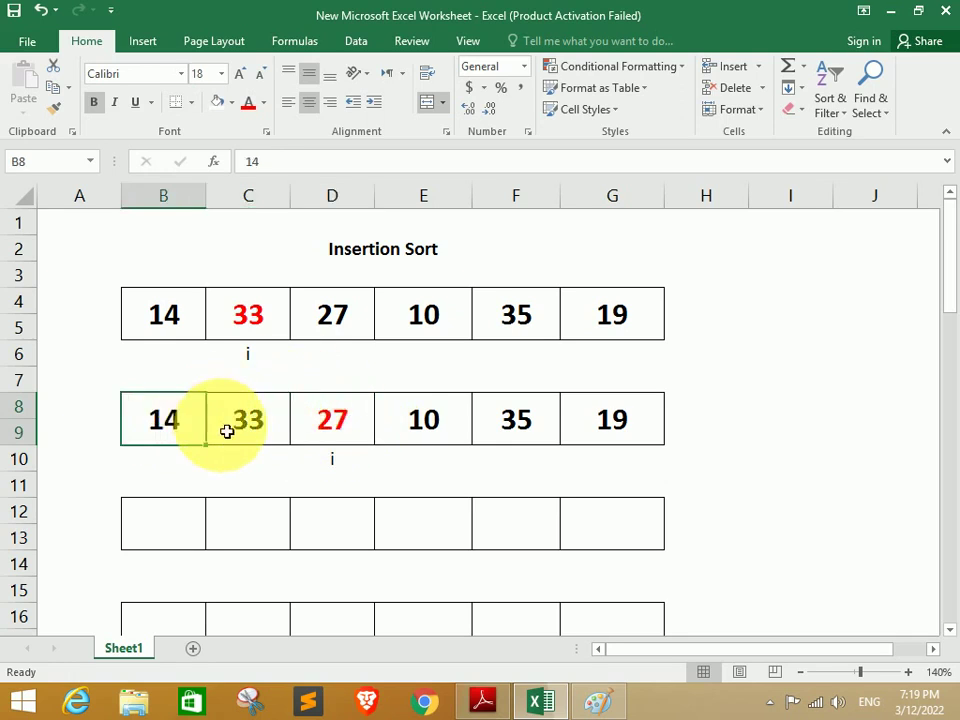
pyautogui.click(225, 431)
pyautogui.click(165, 418)
pyautogui.click(332, 427)
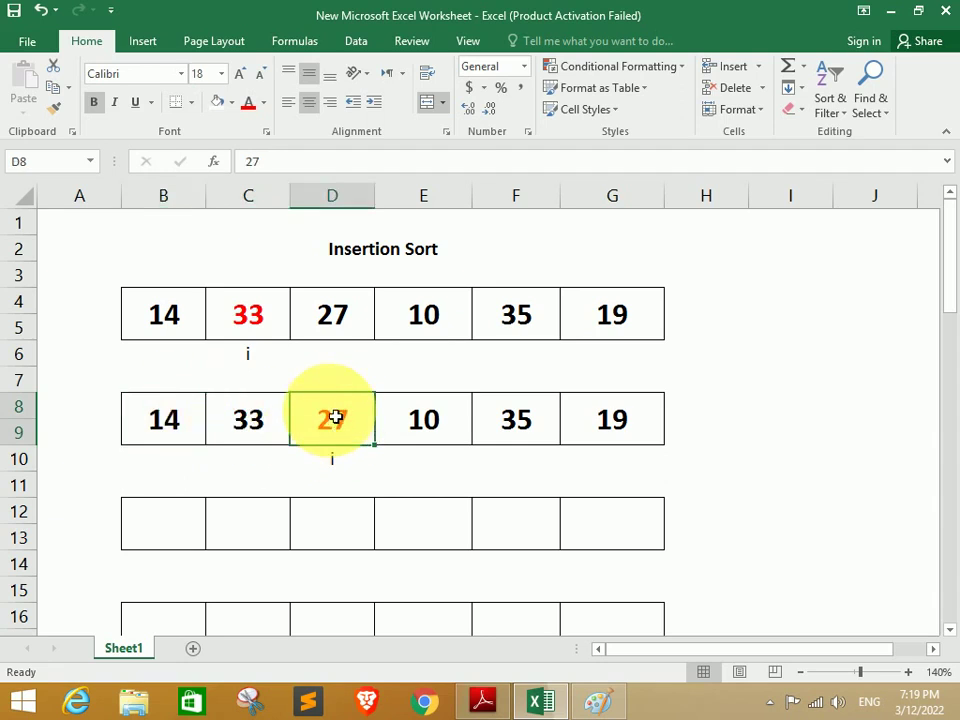
pyautogui.click(253, 418)
pyautogui.click(345, 422)
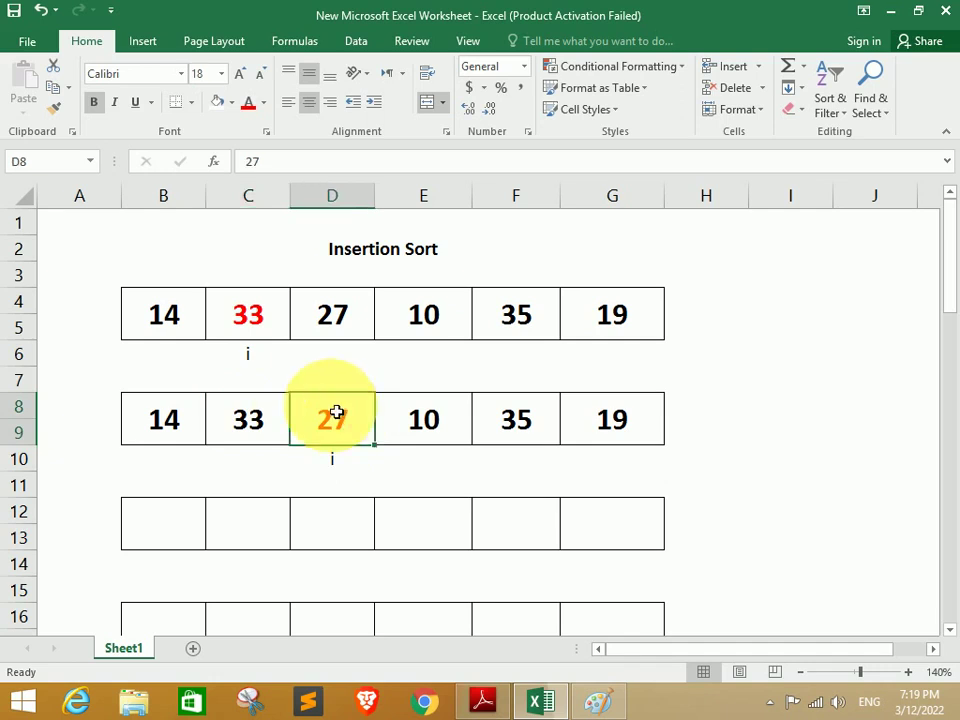
pyautogui.click(259, 427)
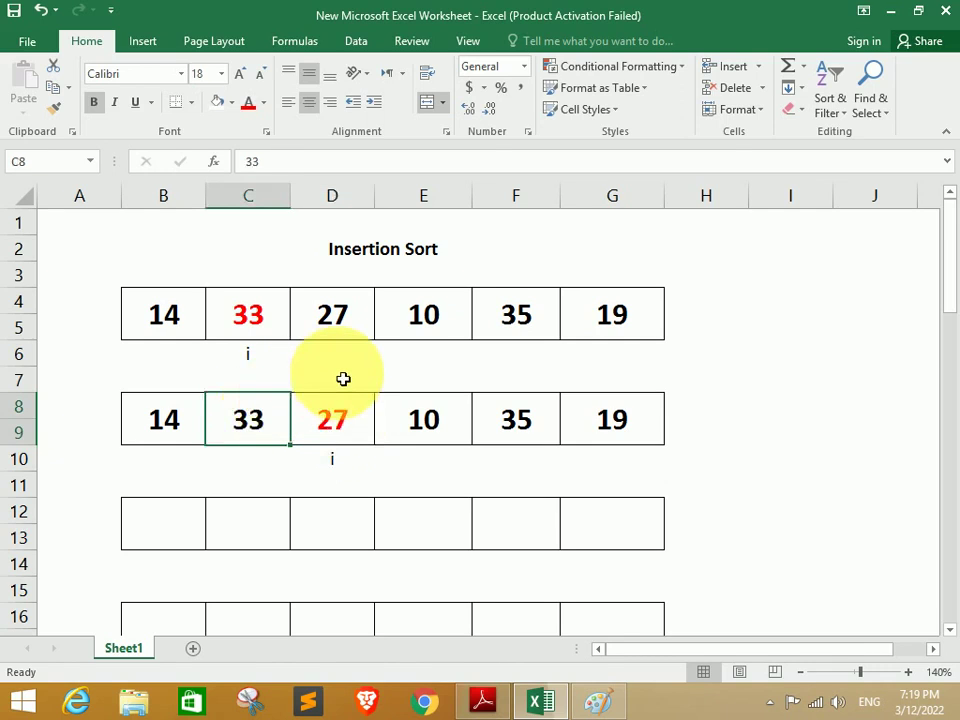
# Enter the swapped pair in the third array row, with 27 in C12 and 33 in D12.
pyautogui.click(264, 515)
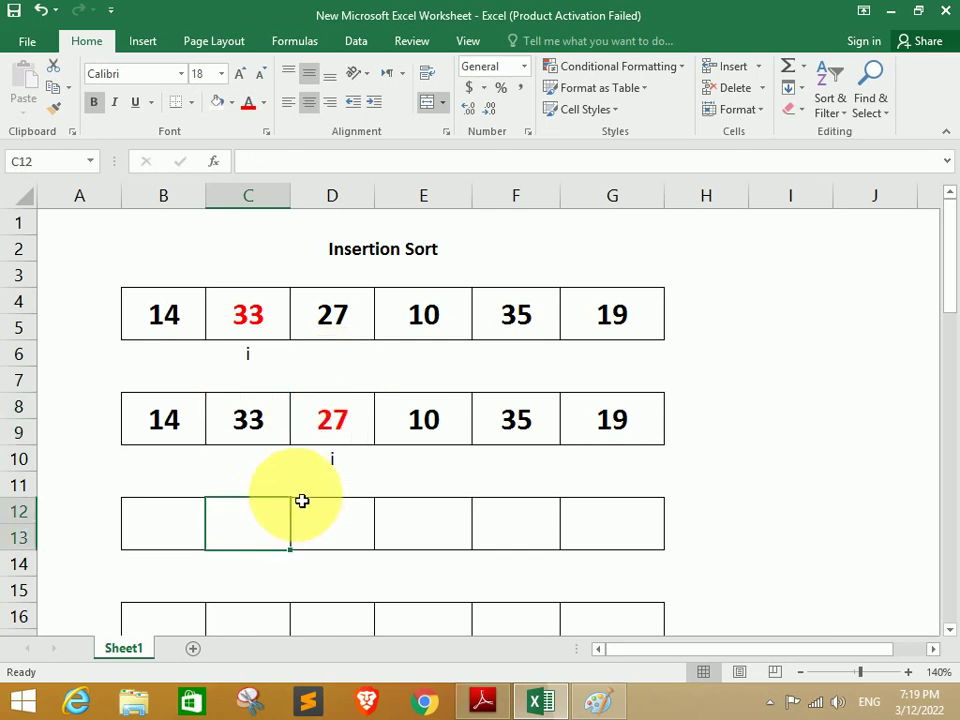
pyautogui.write('27')
pyautogui.click(305, 508)
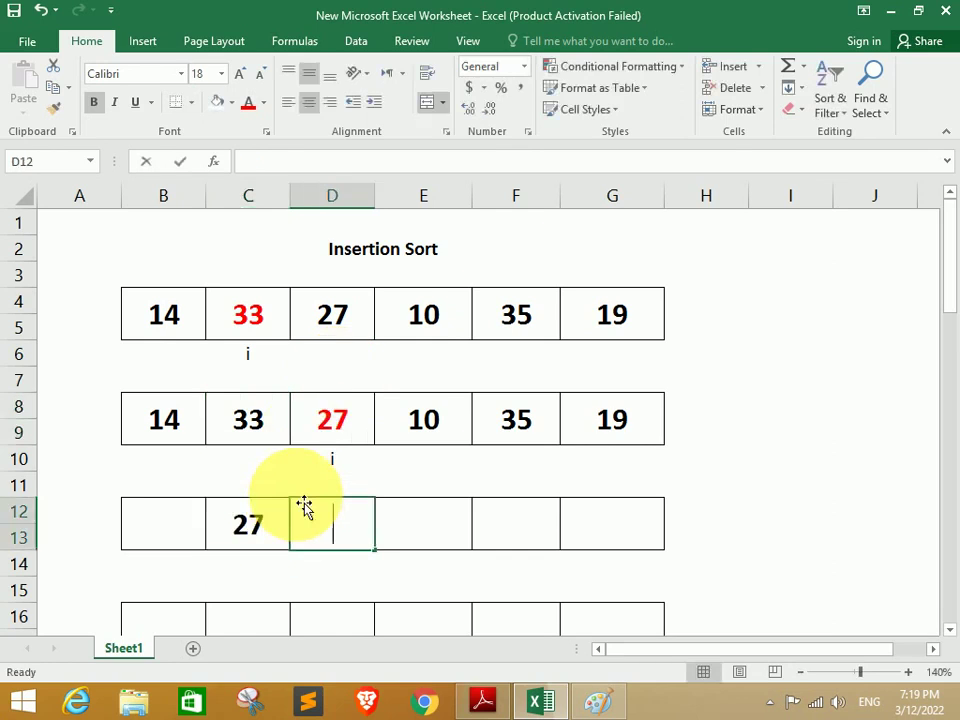
pyautogui.write('33')
pyautogui.click(392, 535)
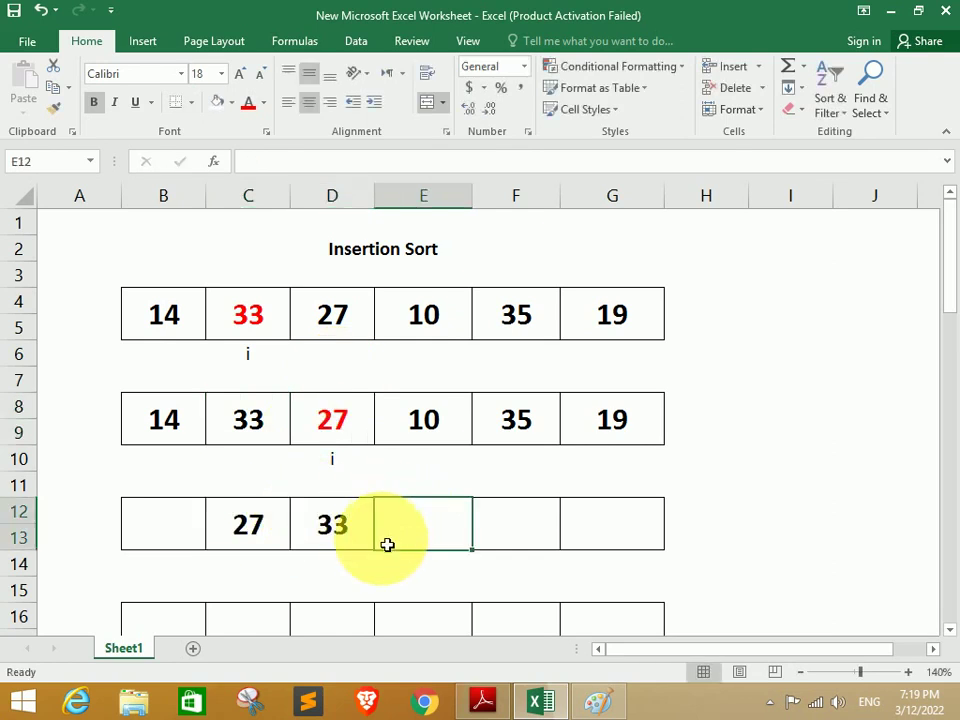
pyautogui.click(328, 572)
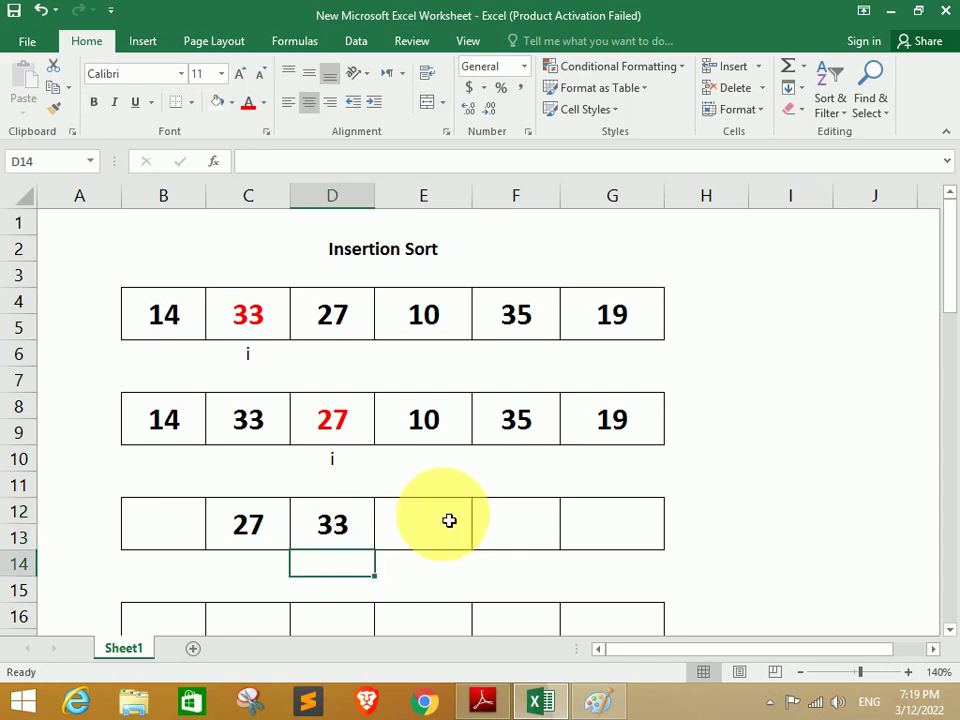
pyautogui.write('i')
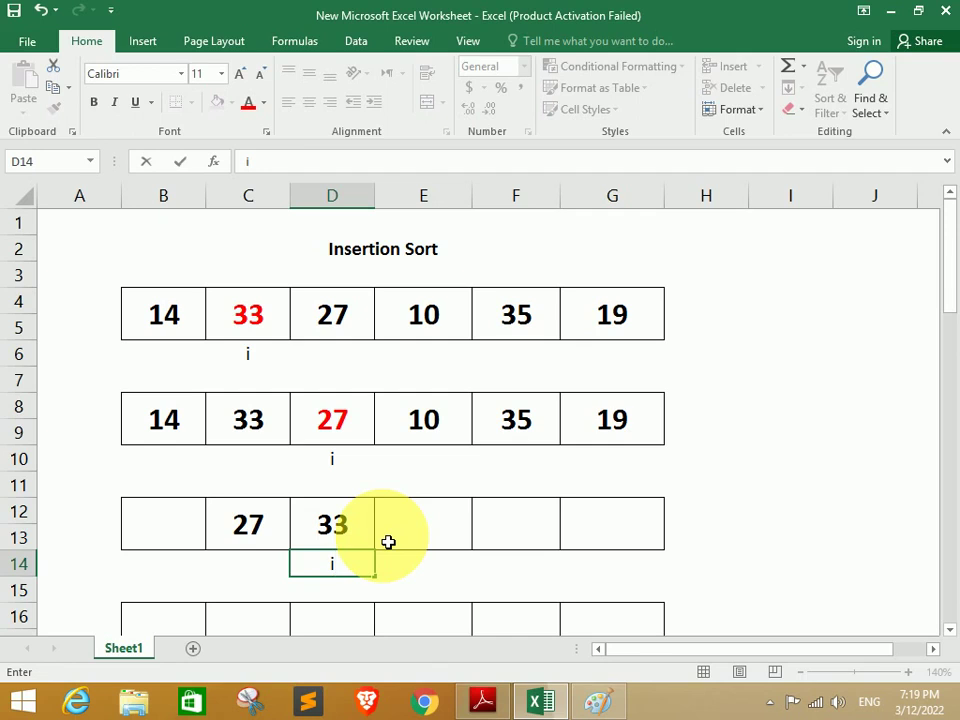
pyautogui.click(433, 617)
pyautogui.click(368, 564)
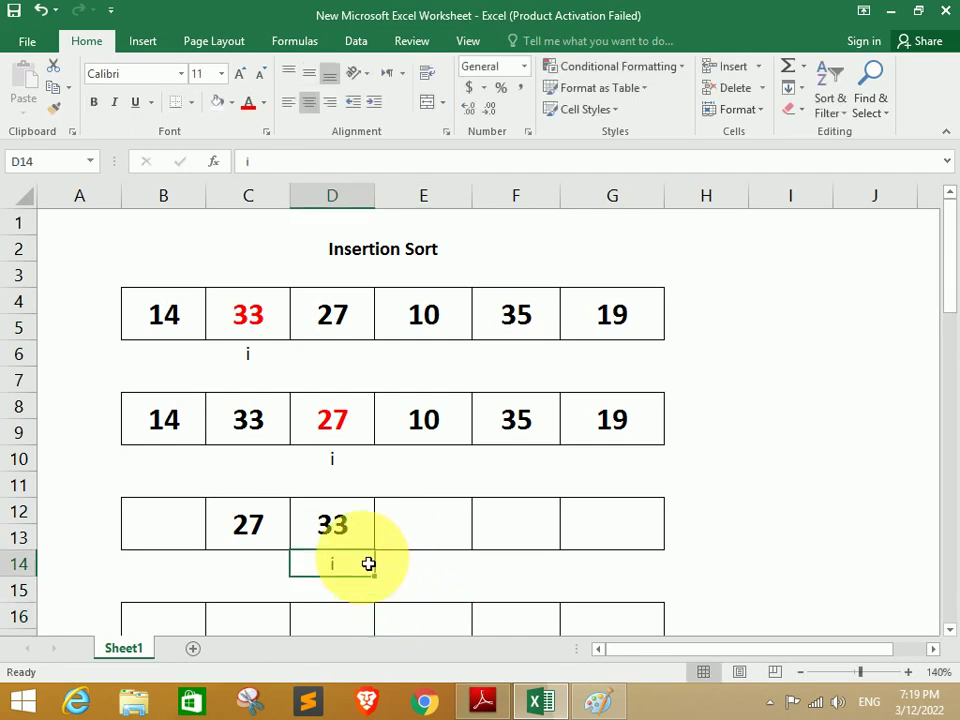
# Check the swapped 27 and 33 against the second row, and compare the 27 in C12 with the 14 in B8.
pyautogui.click(330, 525)
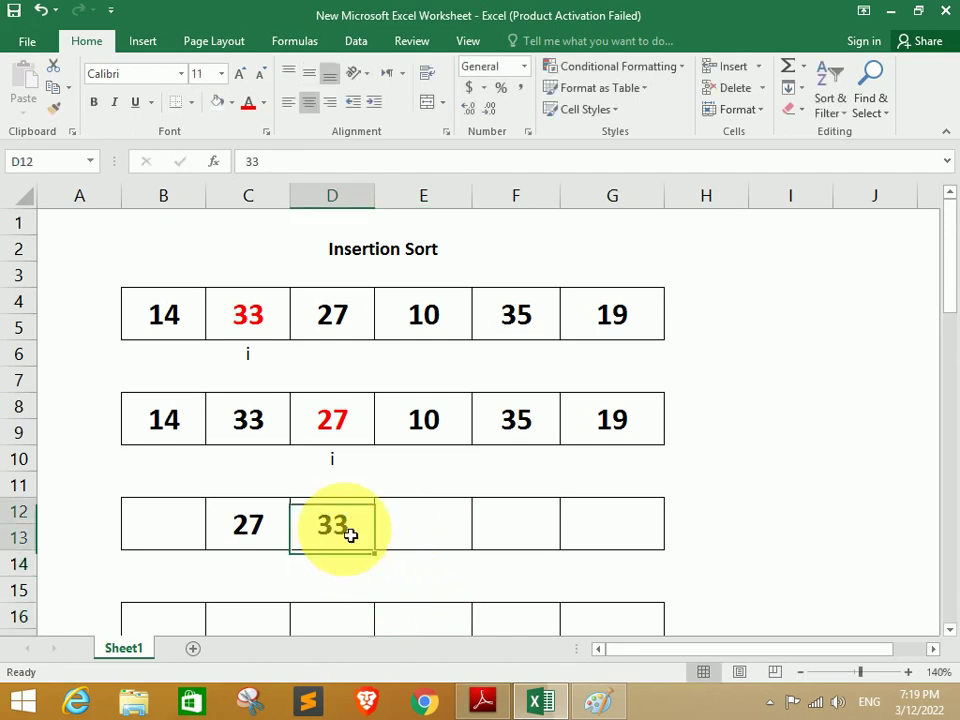
pyautogui.click(332, 421)
pyautogui.click(258, 421)
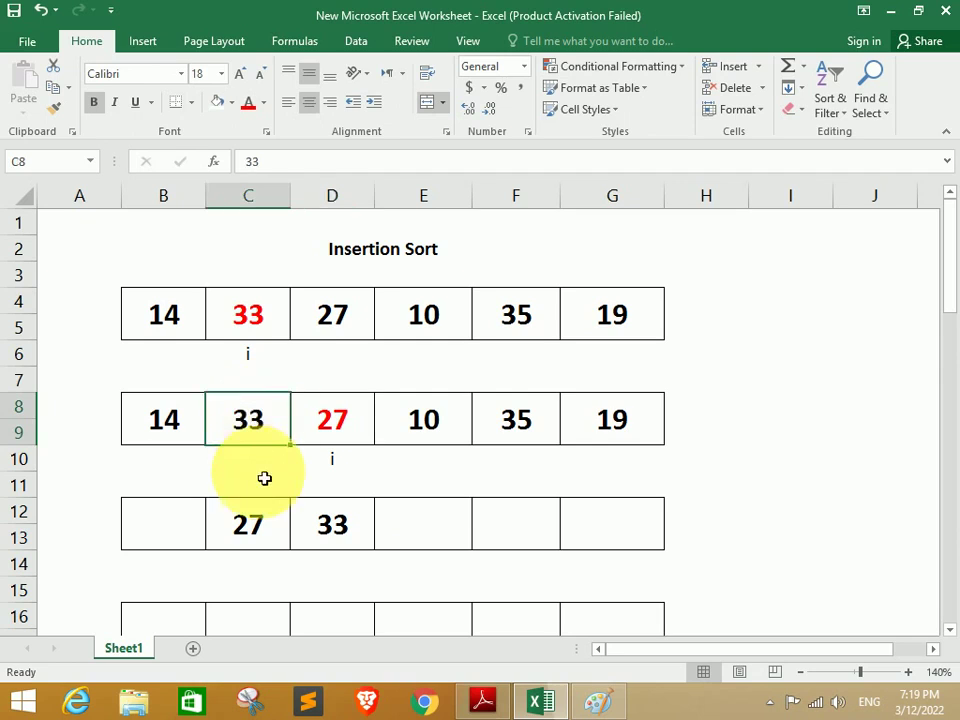
pyautogui.click(260, 528)
pyautogui.click(339, 534)
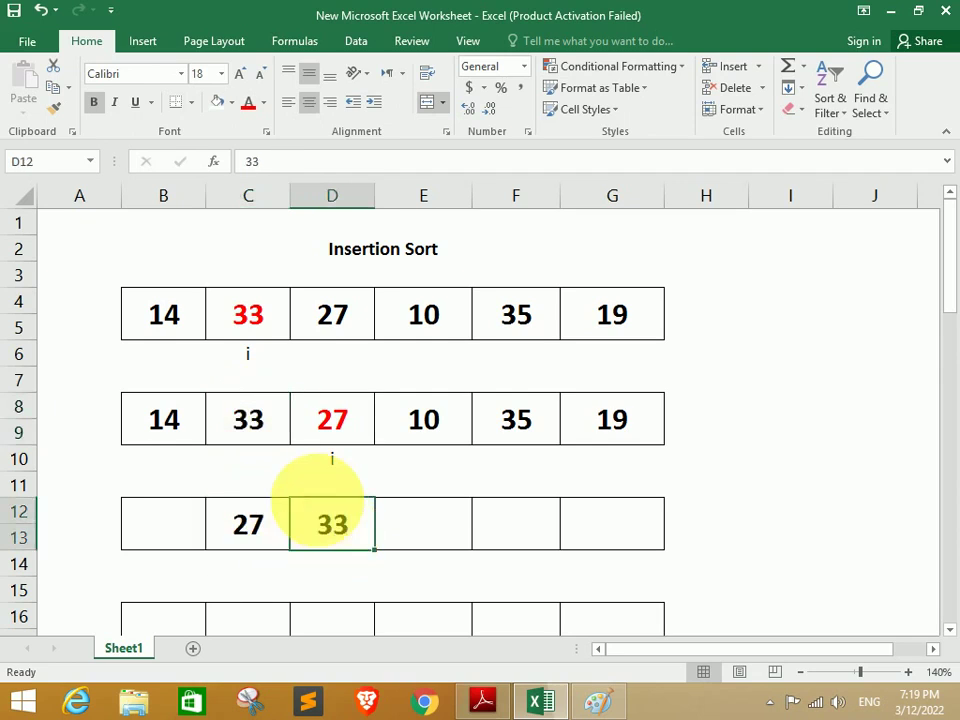
pyautogui.click(251, 519)
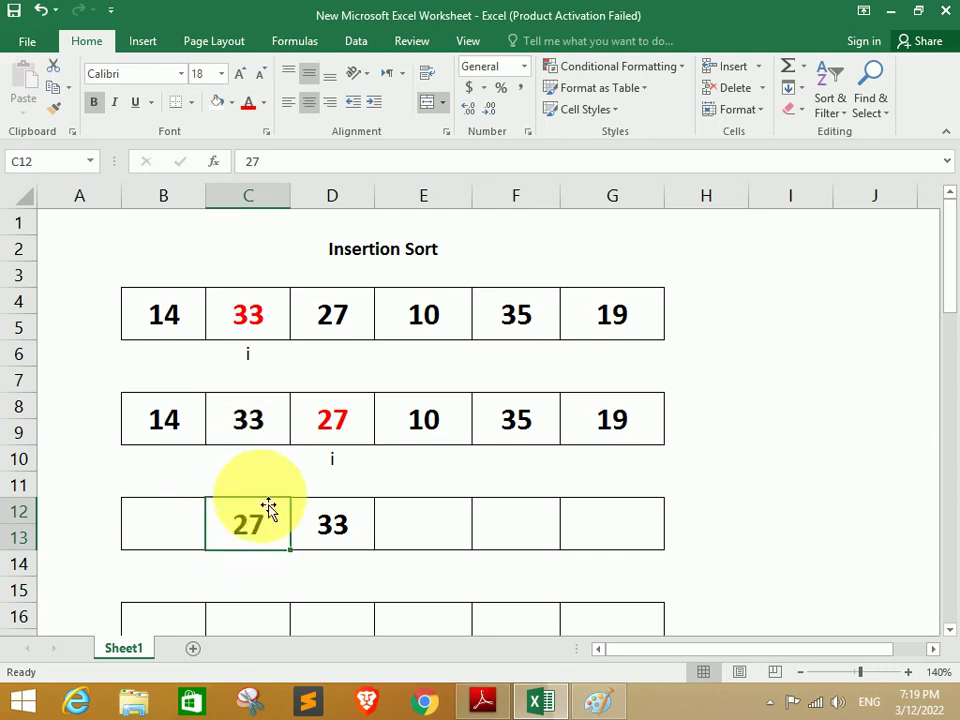
pyautogui.click(186, 527)
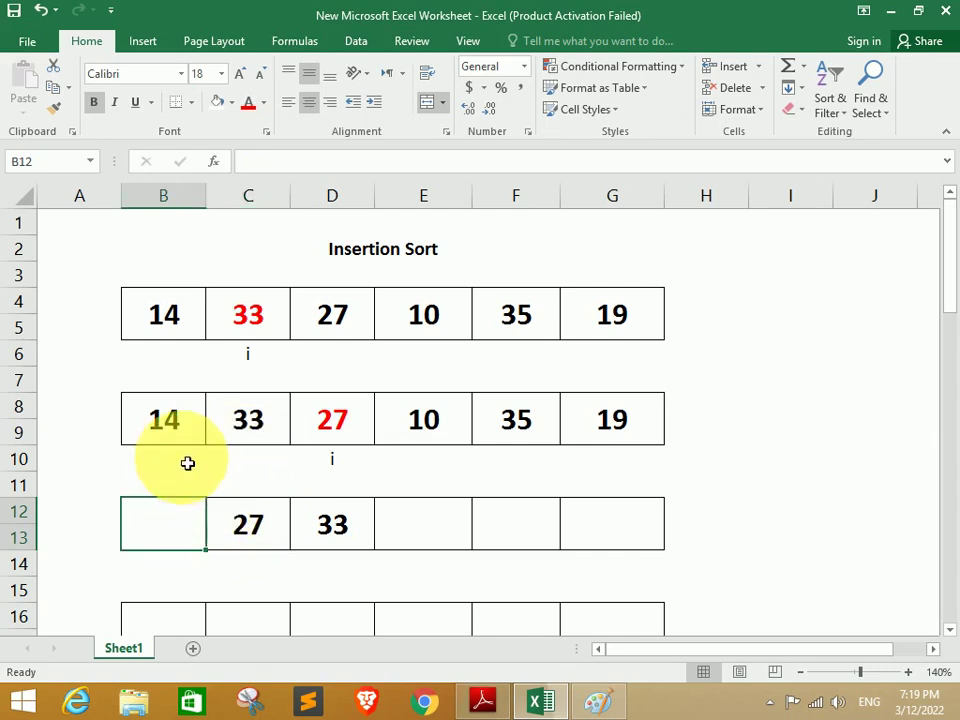
pyautogui.click(184, 422)
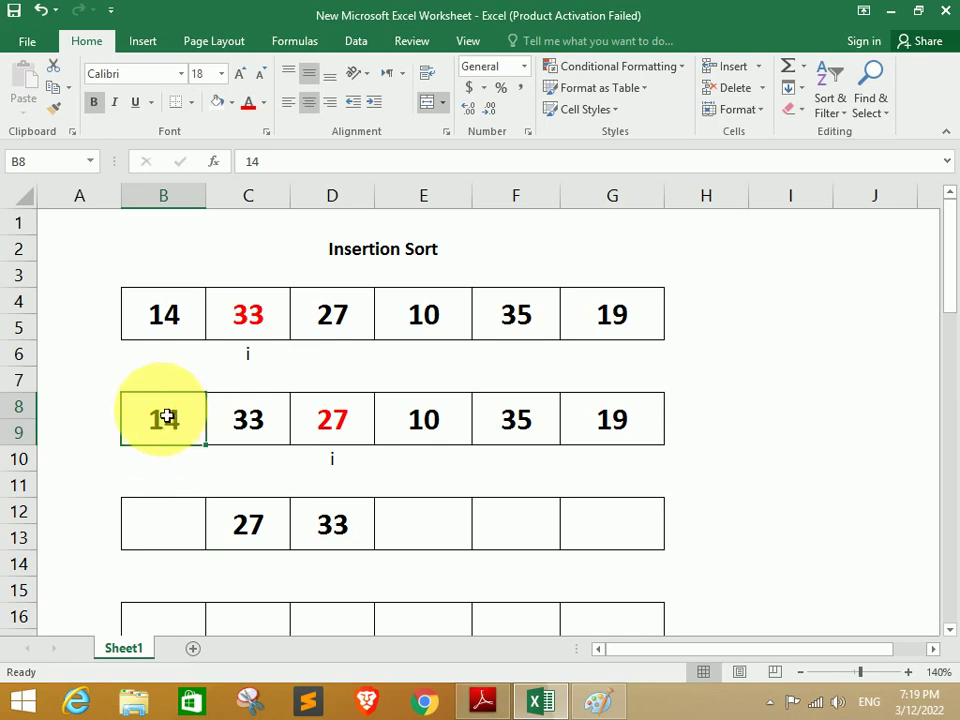
pyautogui.click(236, 527)
pyautogui.click(184, 430)
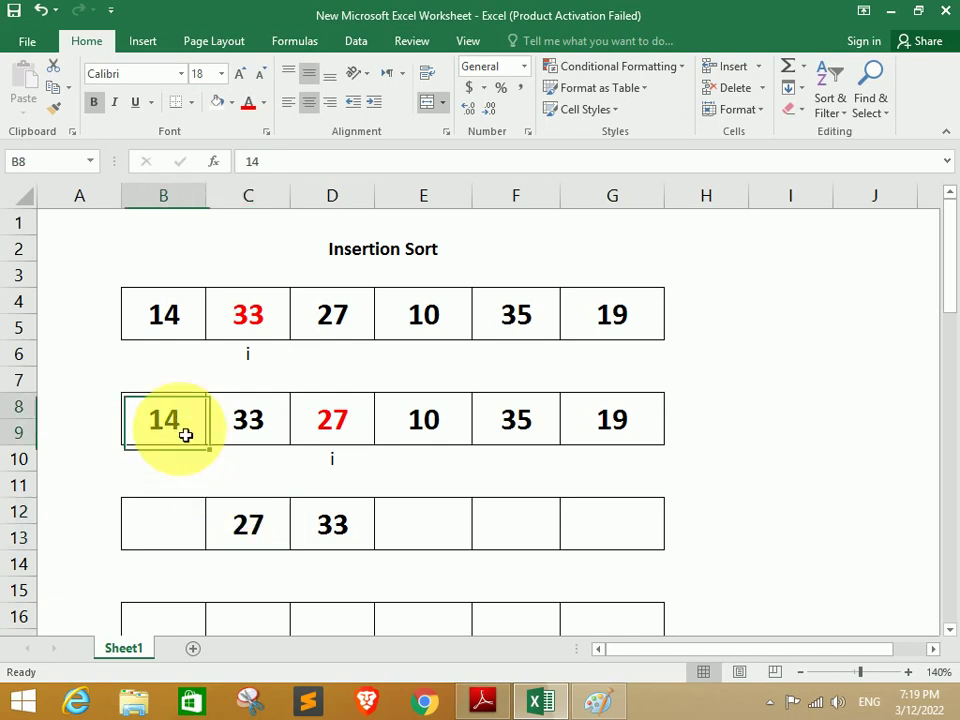
pyautogui.click(240, 527)
pyautogui.click(178, 432)
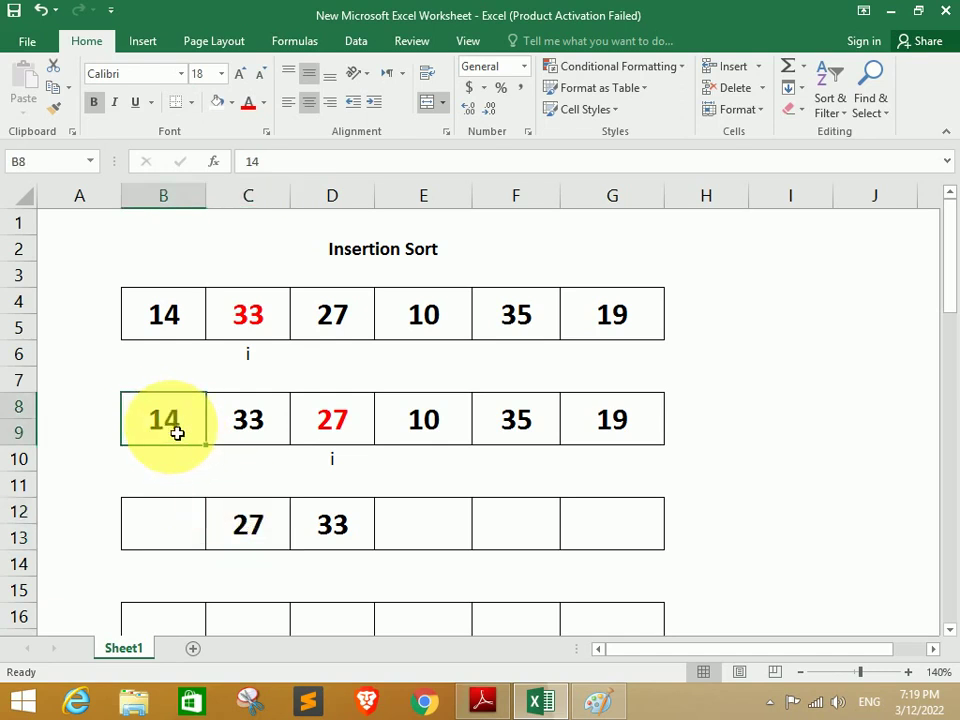
# Complete the third array row by entering 14 in B12, 10 in E12, 35 in F12 and 19 in G12.
pyautogui.click(182, 527)
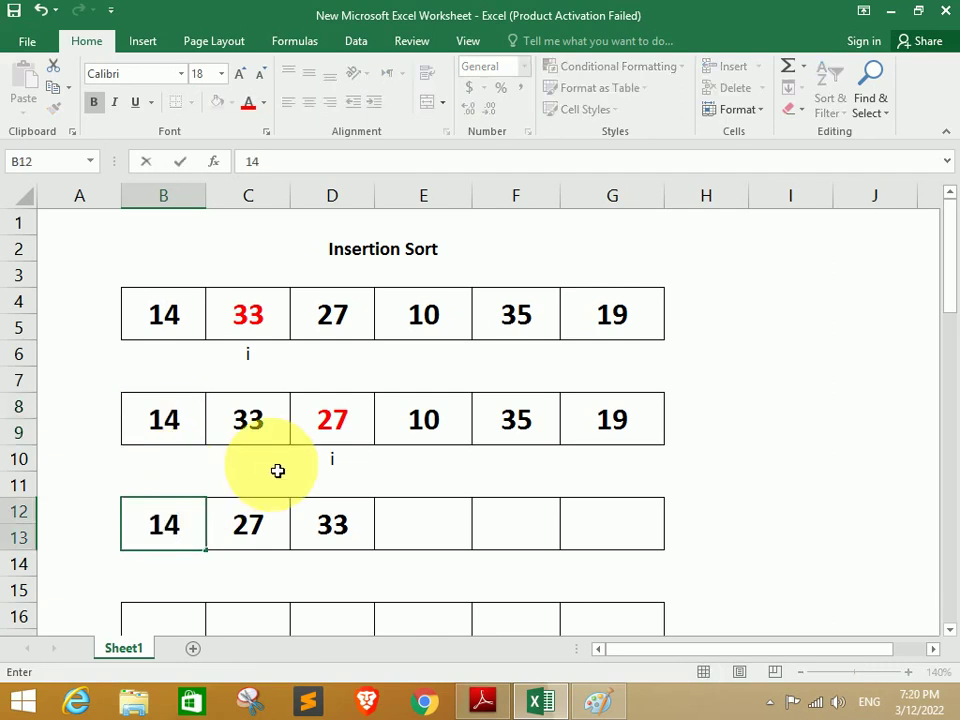
pyautogui.click(448, 531)
pyautogui.write('10')
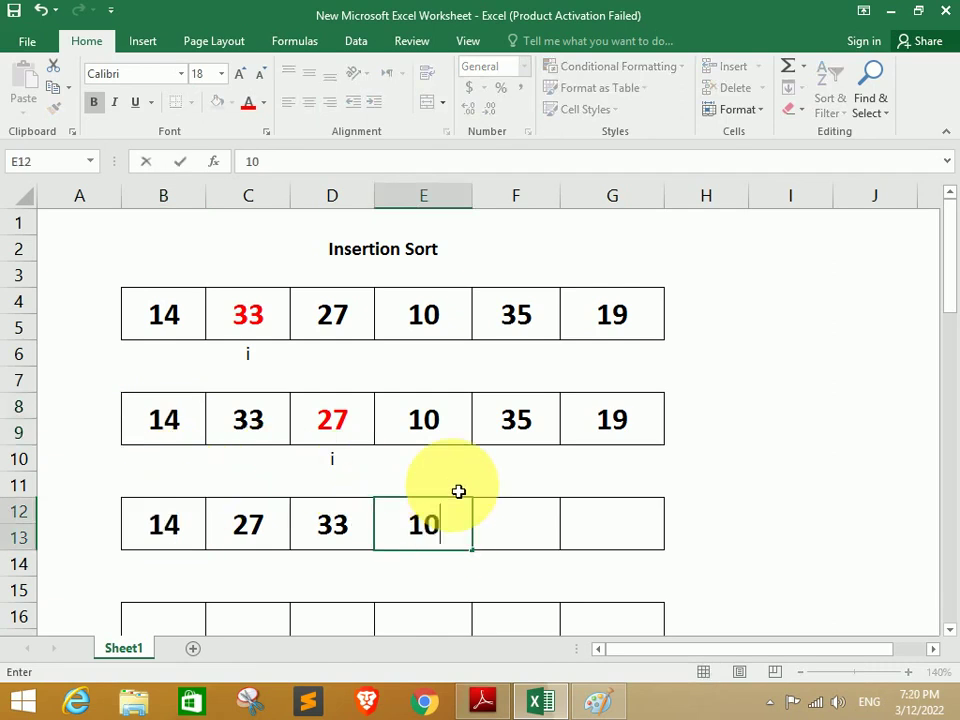
pyautogui.press('Tab')
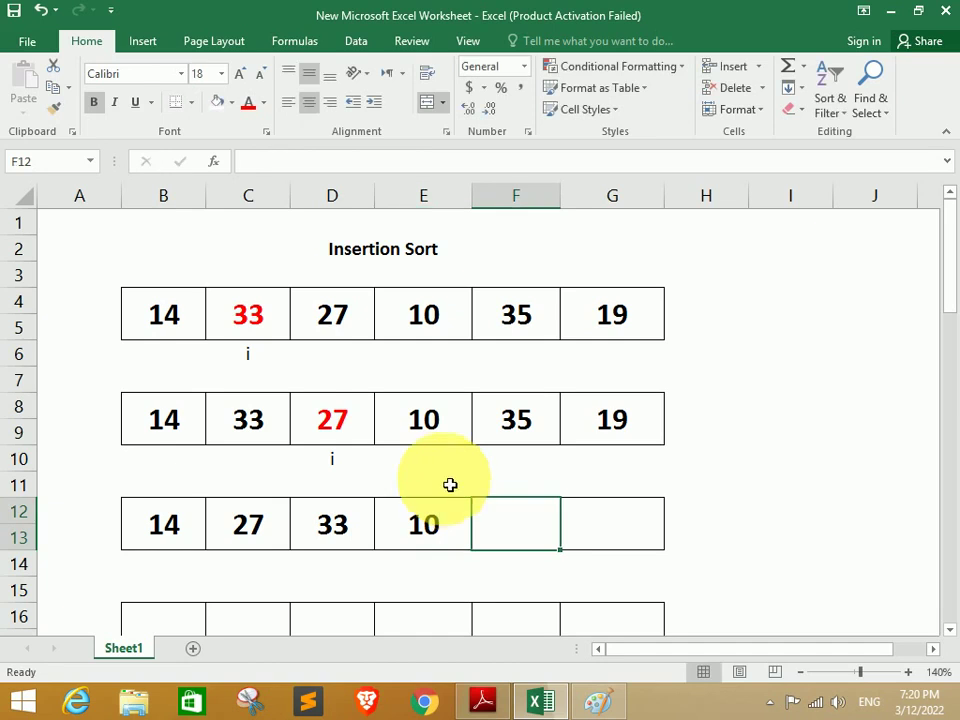
pyautogui.click(339, 424)
pyautogui.click(274, 429)
pyautogui.moveTo(277, 431); pyautogui.dragTo(184, 424)
pyautogui.click(256, 430)
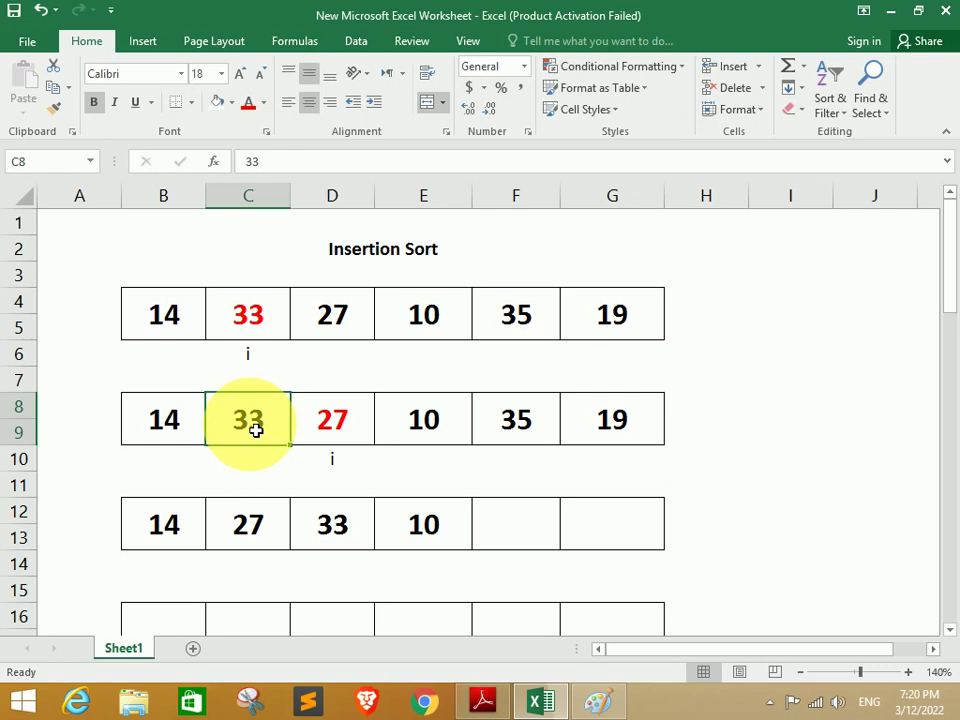
pyautogui.click(450, 540)
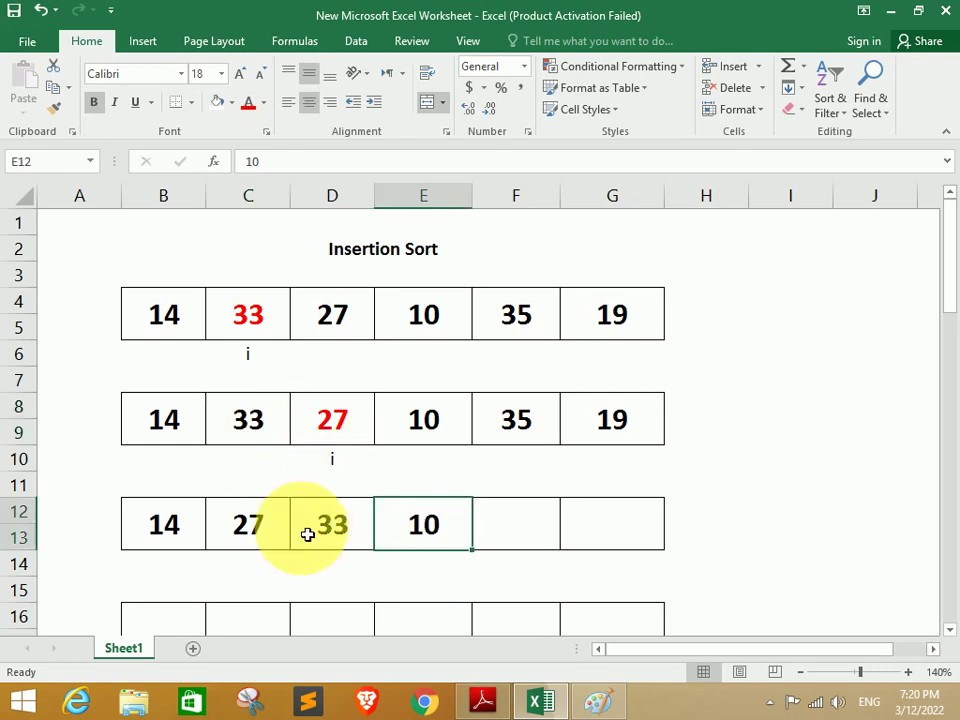
pyautogui.click(522, 524)
pyautogui.write('35')
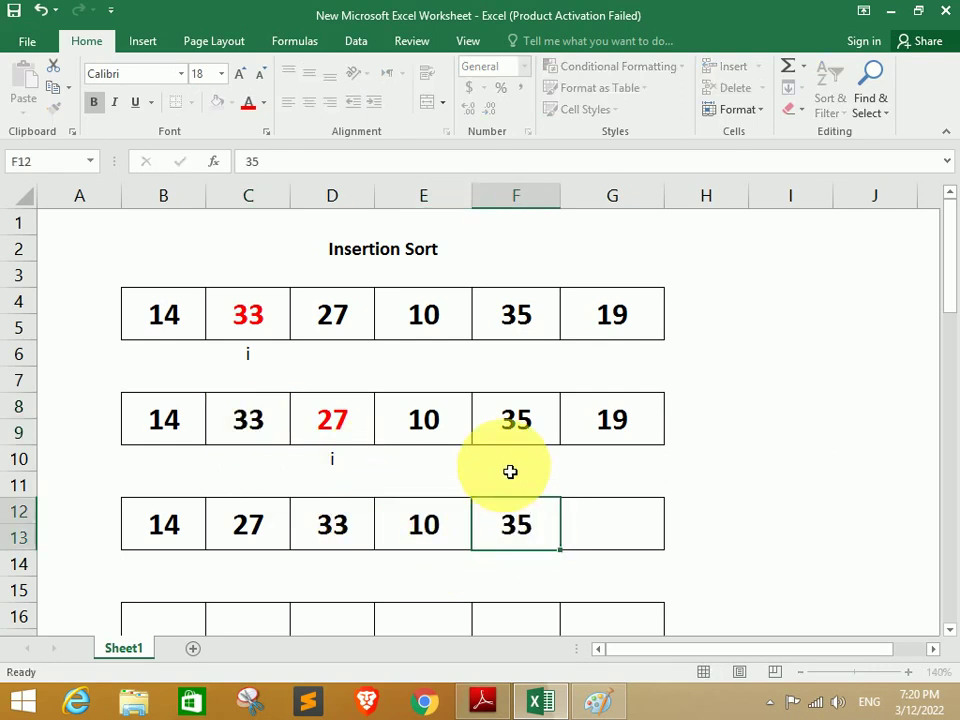
pyautogui.press('Tab')
pyautogui.write('19')
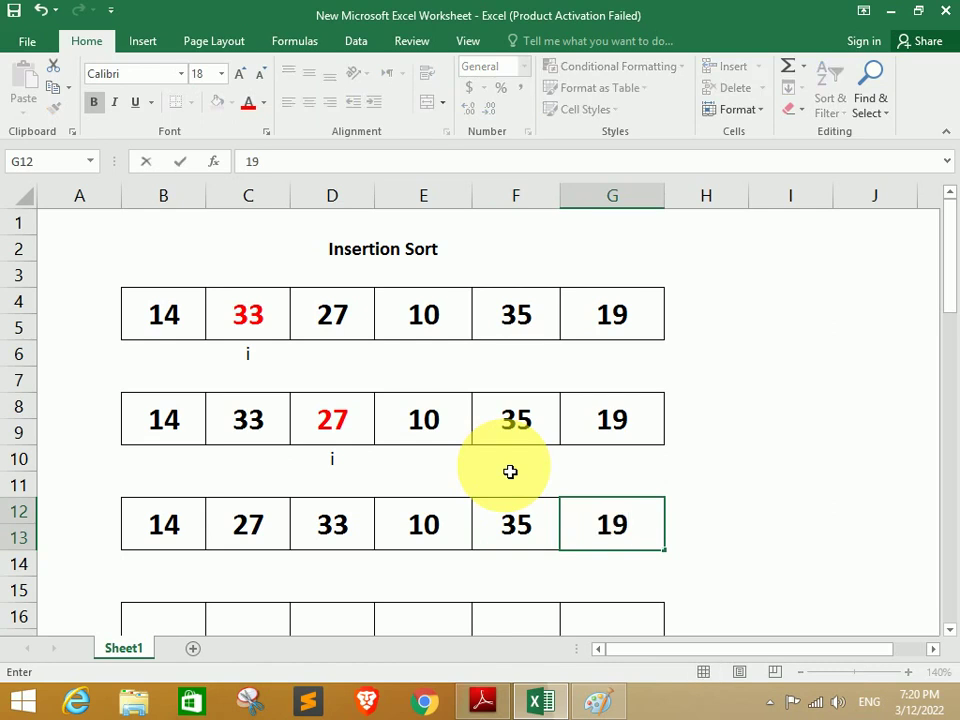
# Enter the marker "i" in E14 beneath the third row's 10 and set the font colour of that 10 to red.
pyautogui.click(343, 466)
pyautogui.click(339, 377)
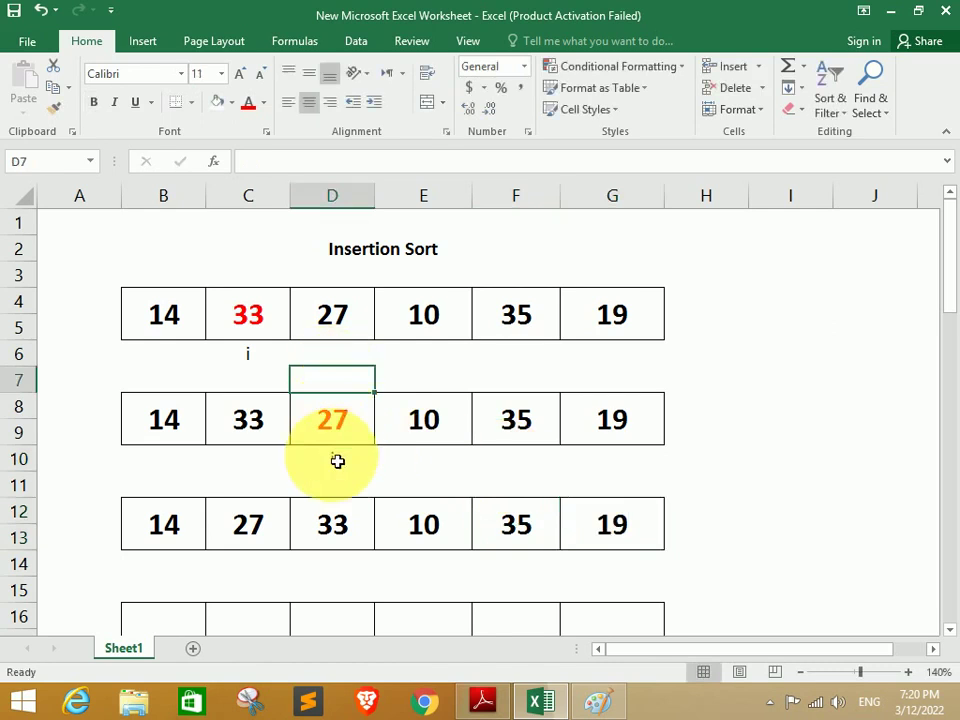
pyautogui.click(340, 460)
pyautogui.click(435, 465)
pyautogui.click(422, 568)
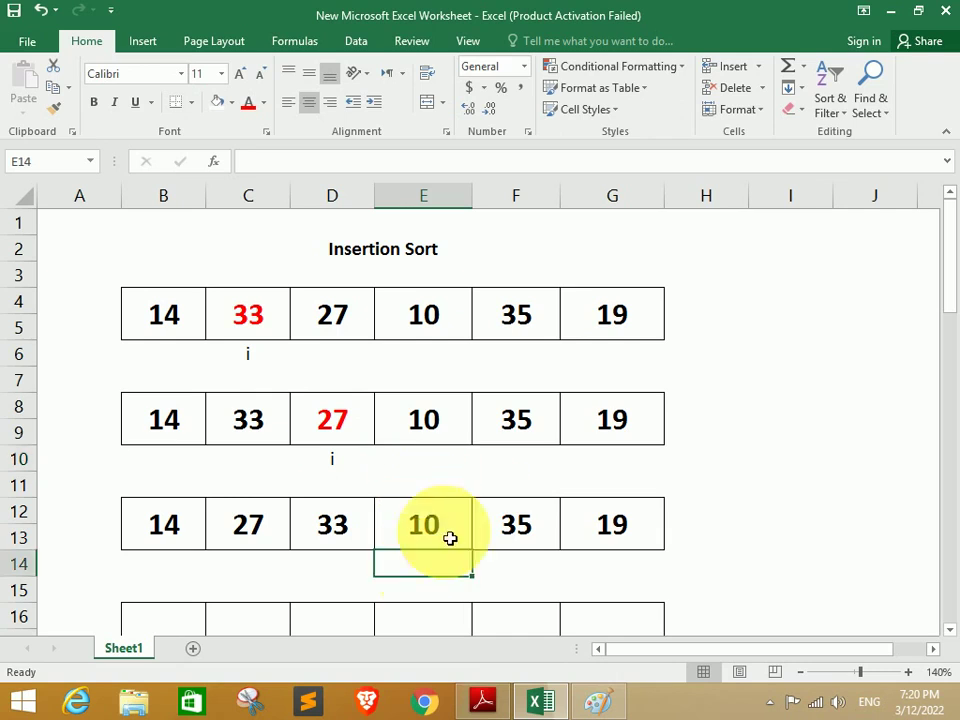
pyautogui.write('i')
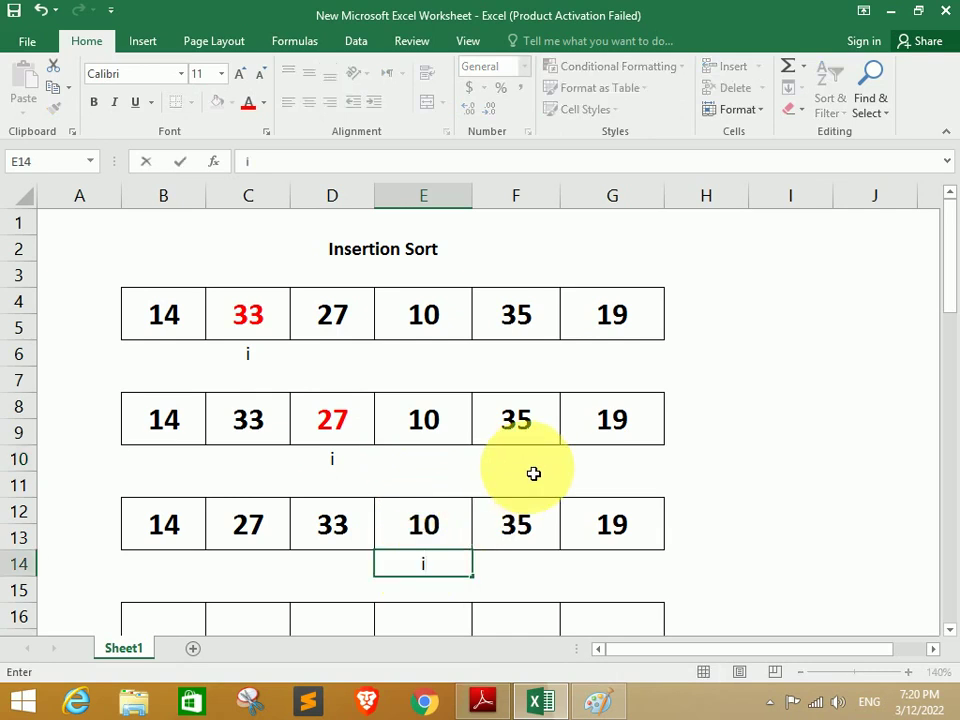
pyautogui.click(426, 540)
pyautogui.click(248, 104)
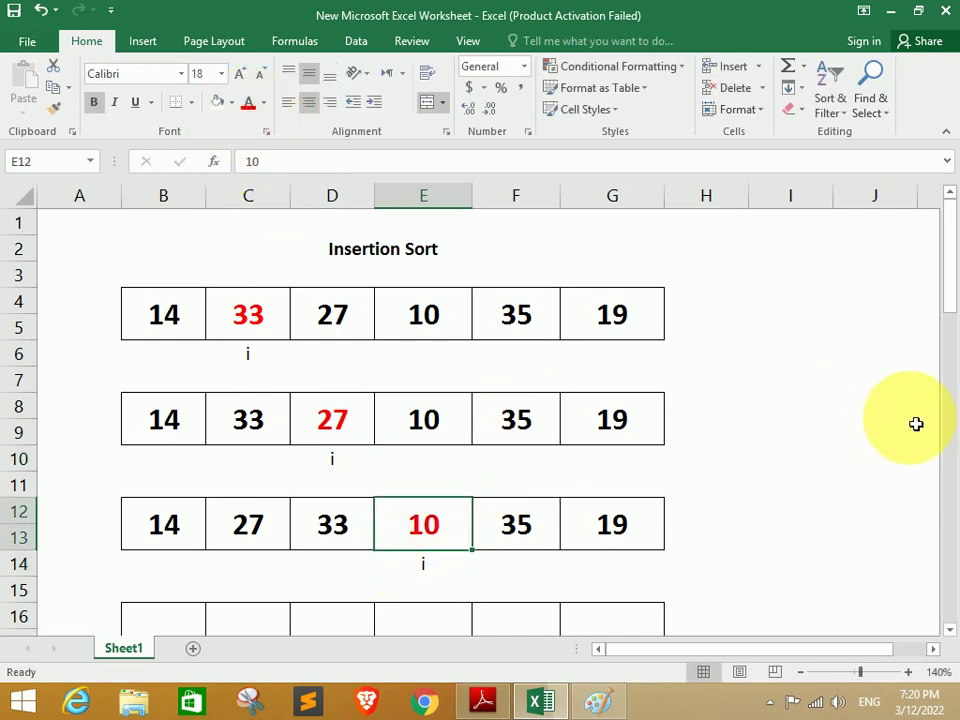
# Compare the marked 10 in E12 with the preceding elements in B12 to D12, starting with the adjacent 33.
pyautogui.click(950, 630)
pyautogui.click(950, 630)
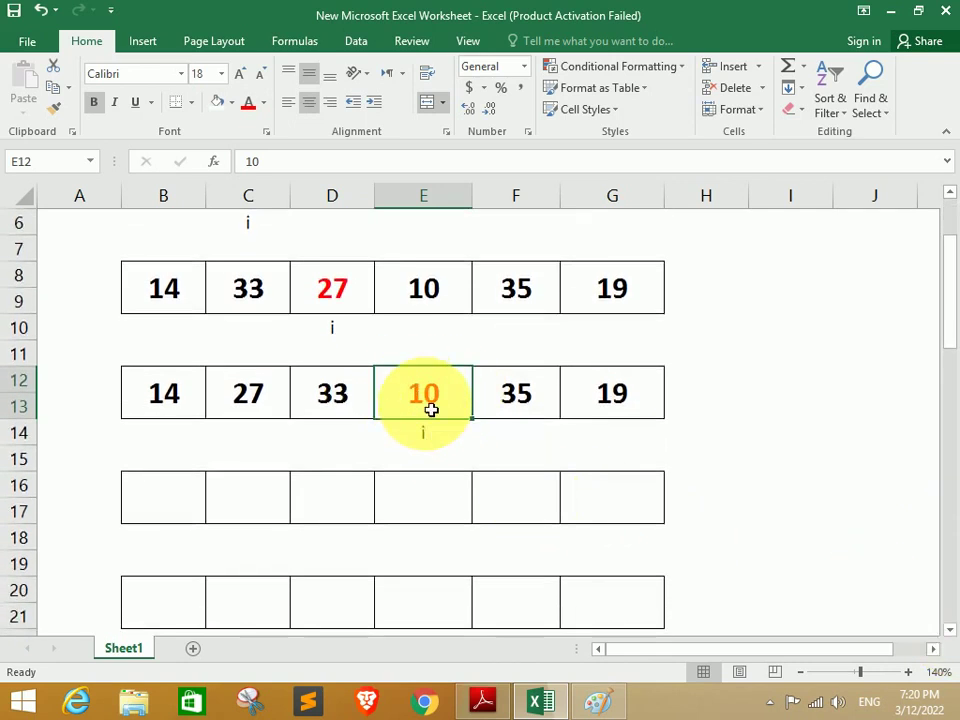
pyautogui.moveTo(356, 399); pyautogui.dragTo(185, 400)
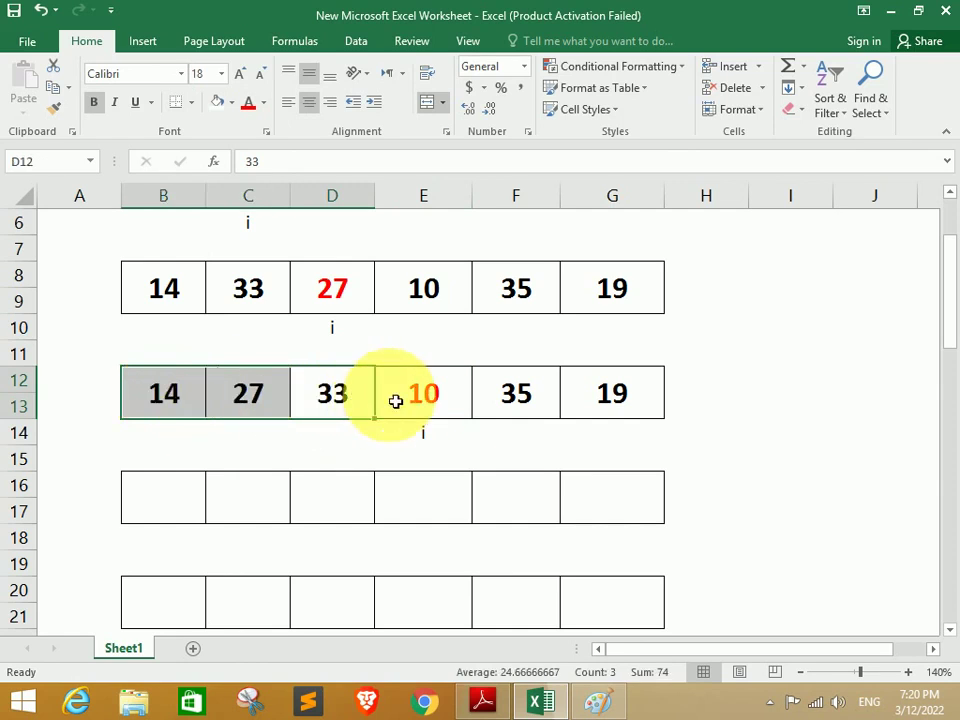
pyautogui.click(436, 397)
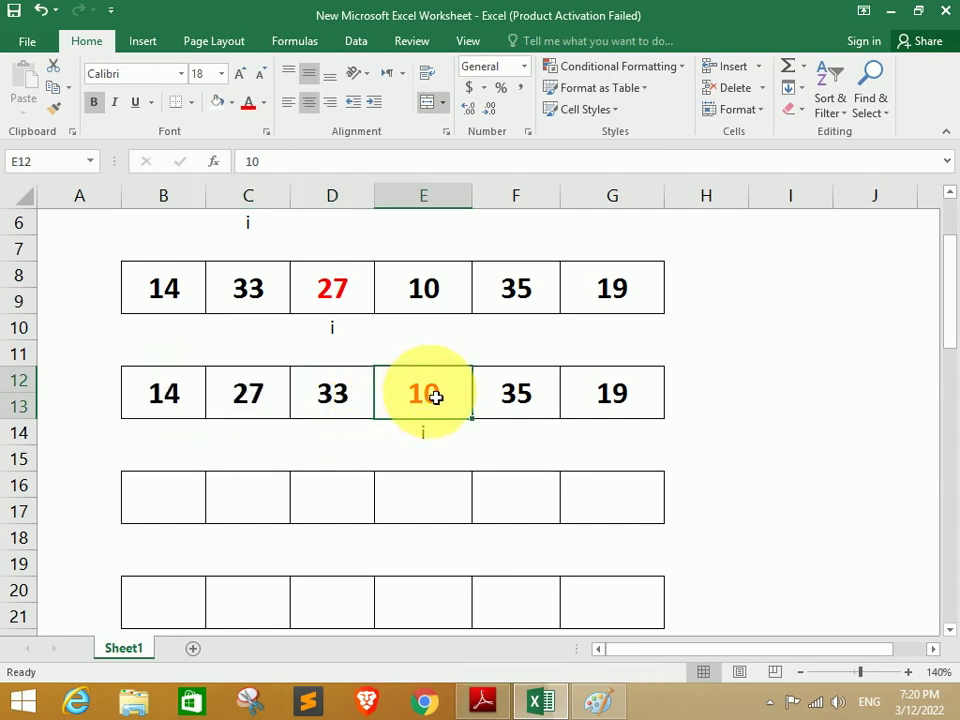
pyautogui.click(320, 408)
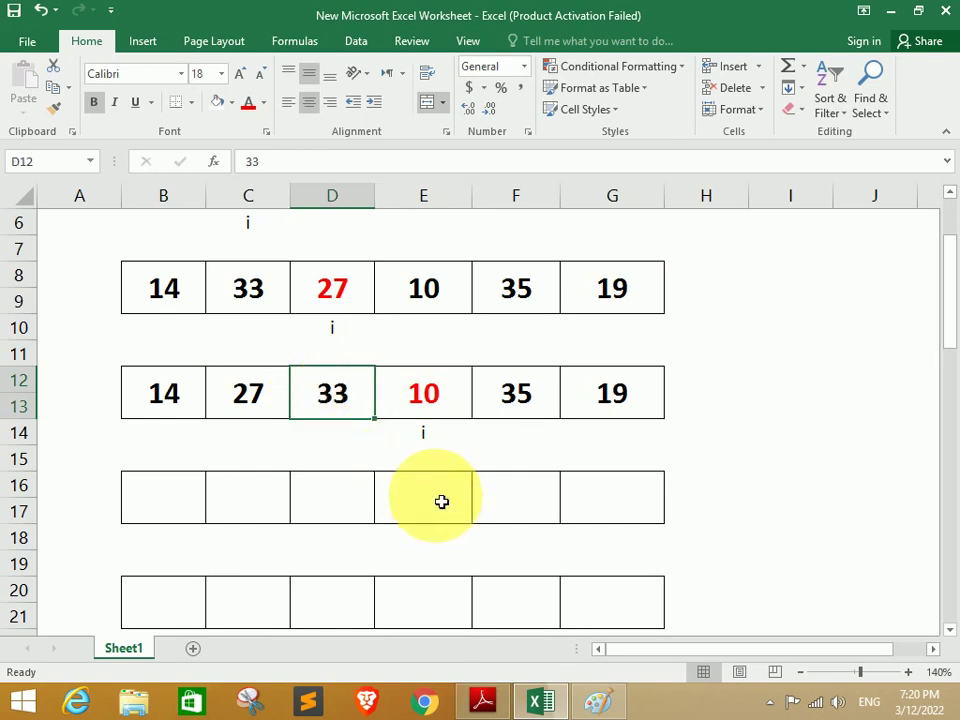
# Compare the marked 10 in E12 with the adjacent 33 and enter 33 in E16 of the fourth array row.
pyautogui.click(435, 407)
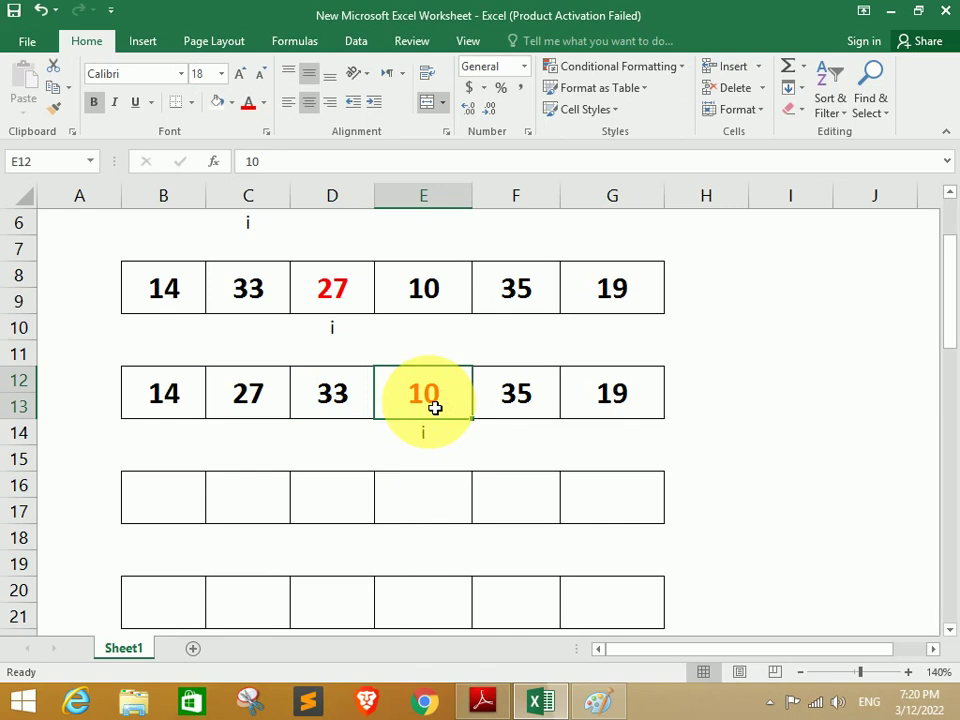
pyautogui.click(345, 394)
pyautogui.click(418, 497)
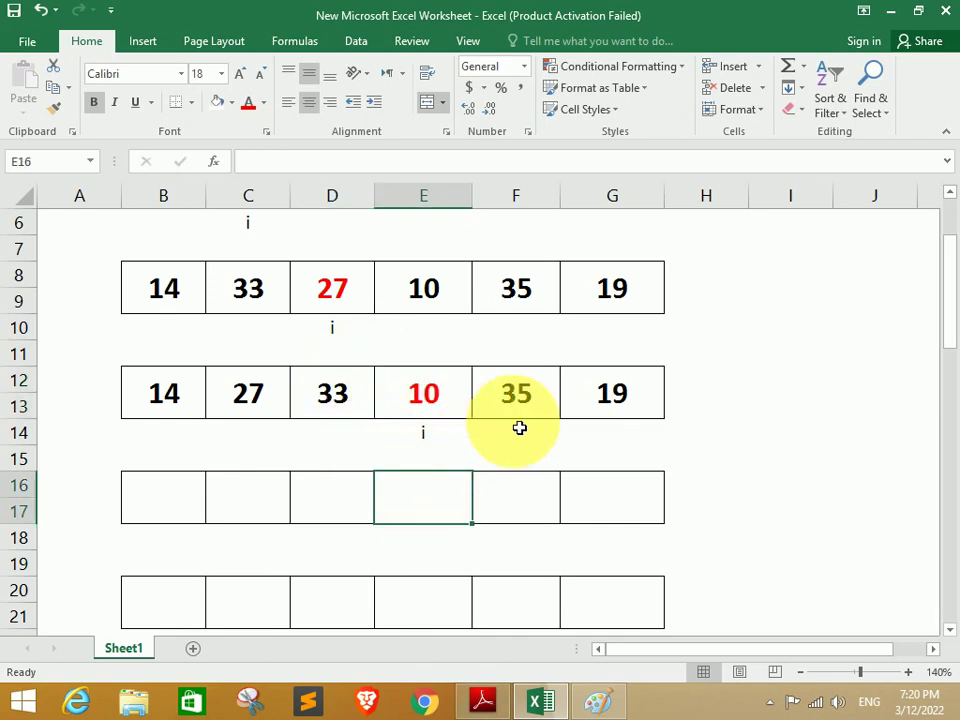
pyautogui.write('33')
pyautogui.press('Left')
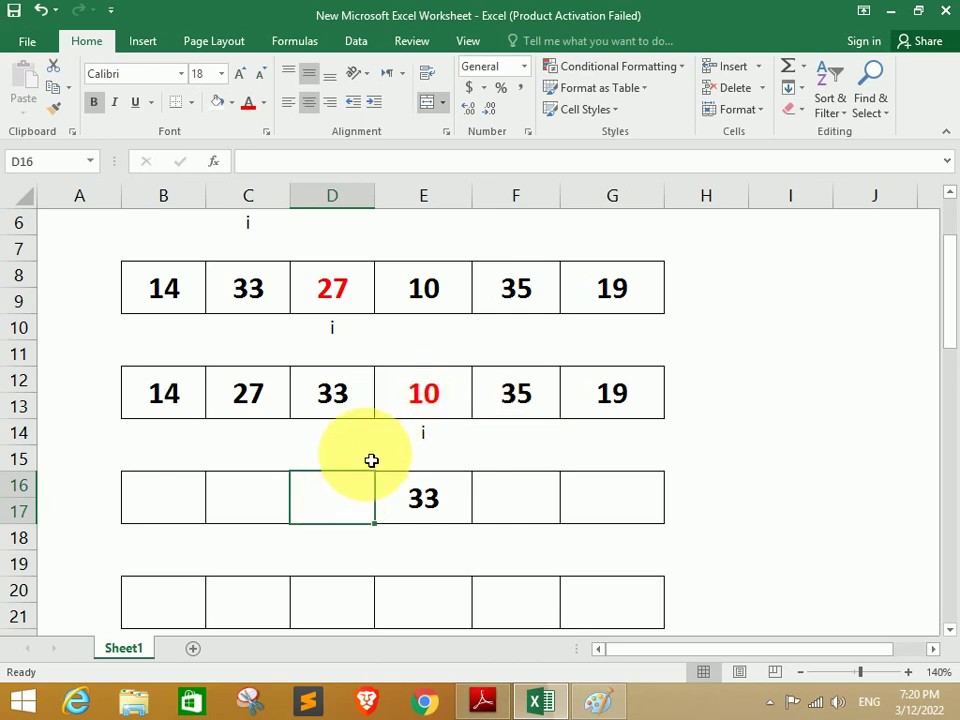
# Check the shifted 33 in E16 against the third row, and compare the 10 in E12 with the 27 in C12.
pyautogui.click(414, 499)
pyautogui.click(372, 503)
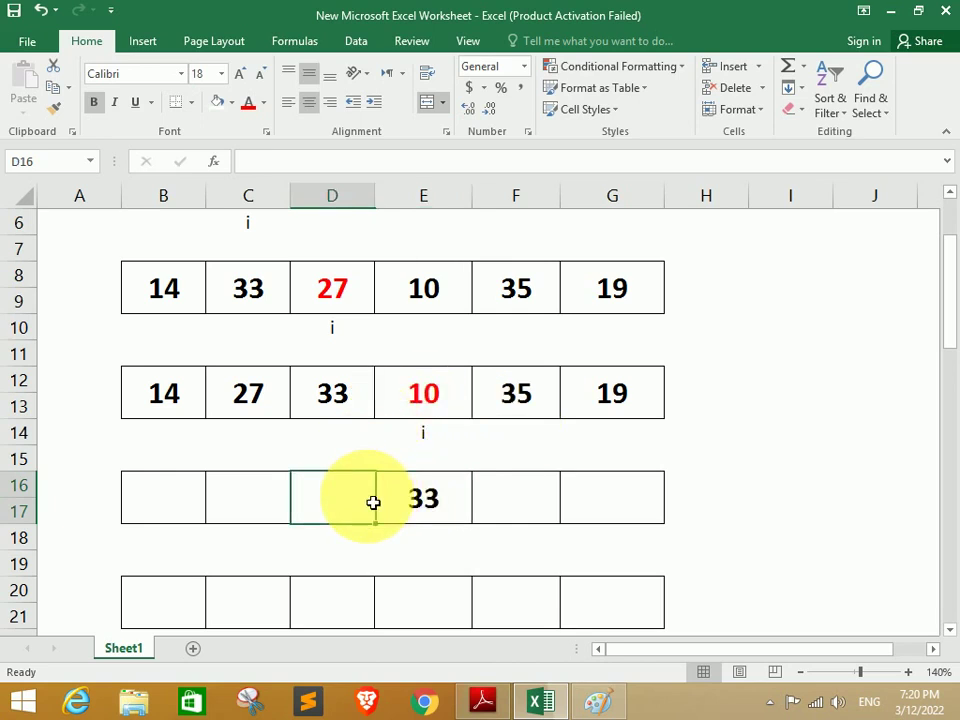
pyautogui.click(330, 403)
pyautogui.click(437, 403)
pyautogui.click(432, 496)
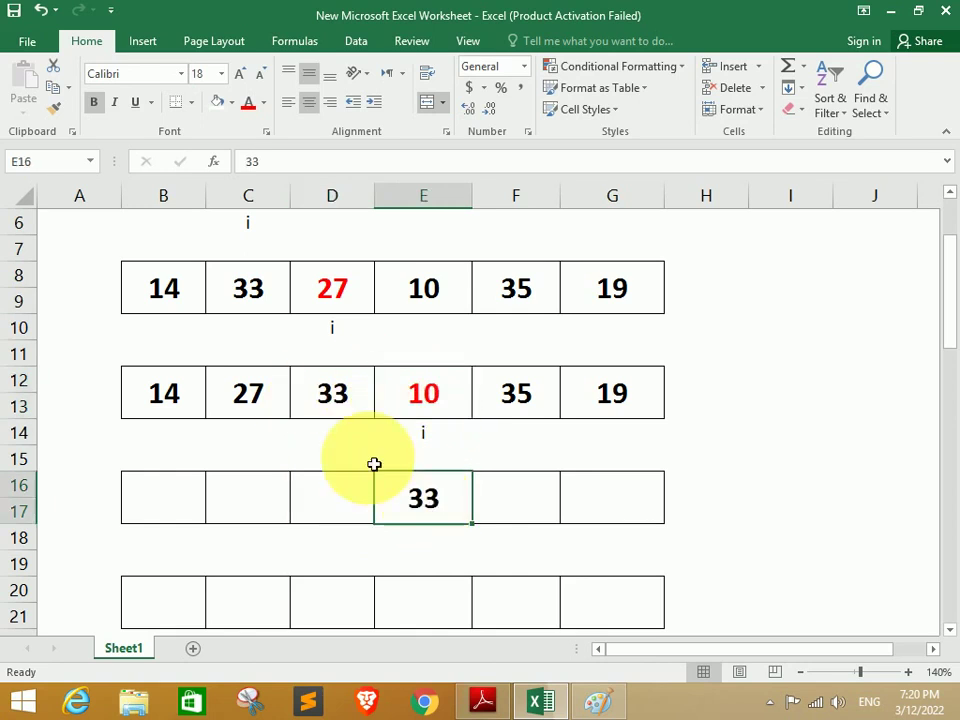
pyautogui.click(427, 396)
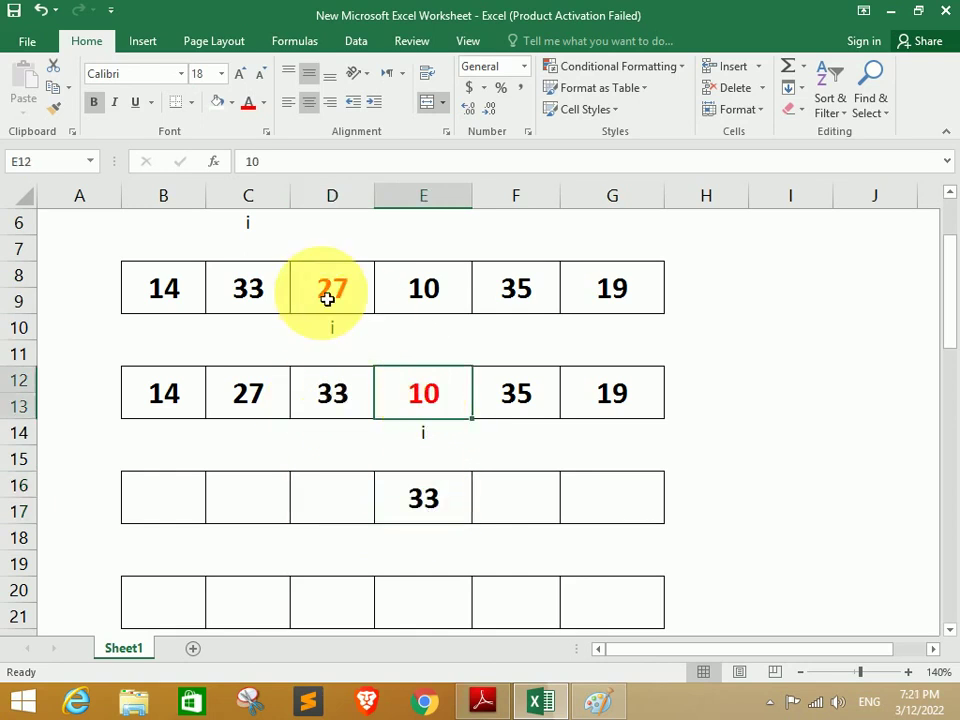
pyautogui.click(251, 401)
pyautogui.click(415, 392)
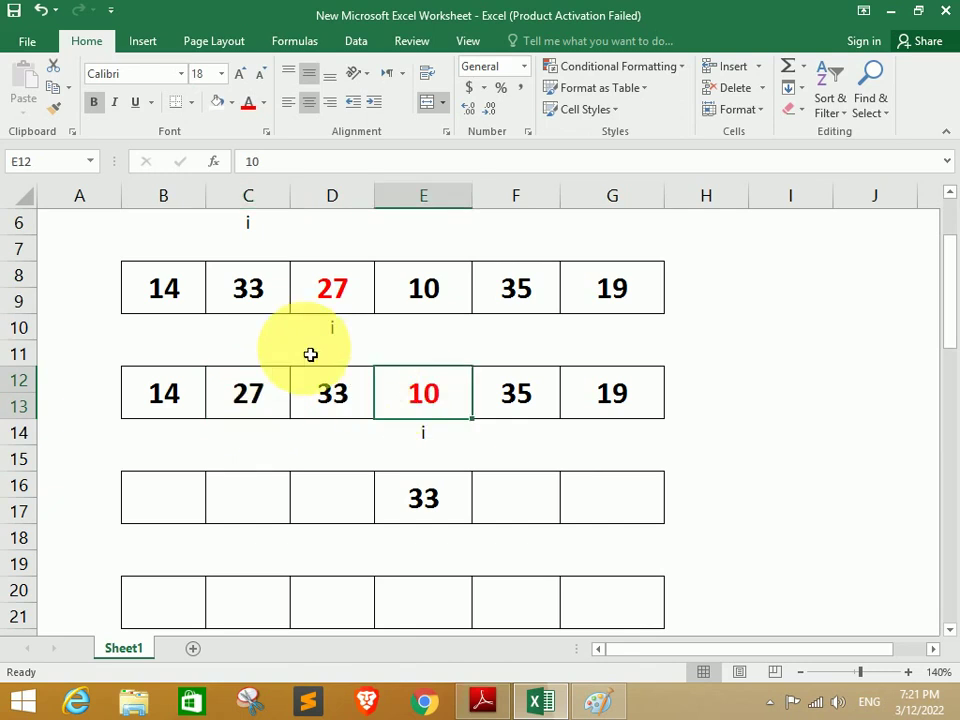
pyautogui.click(250, 414)
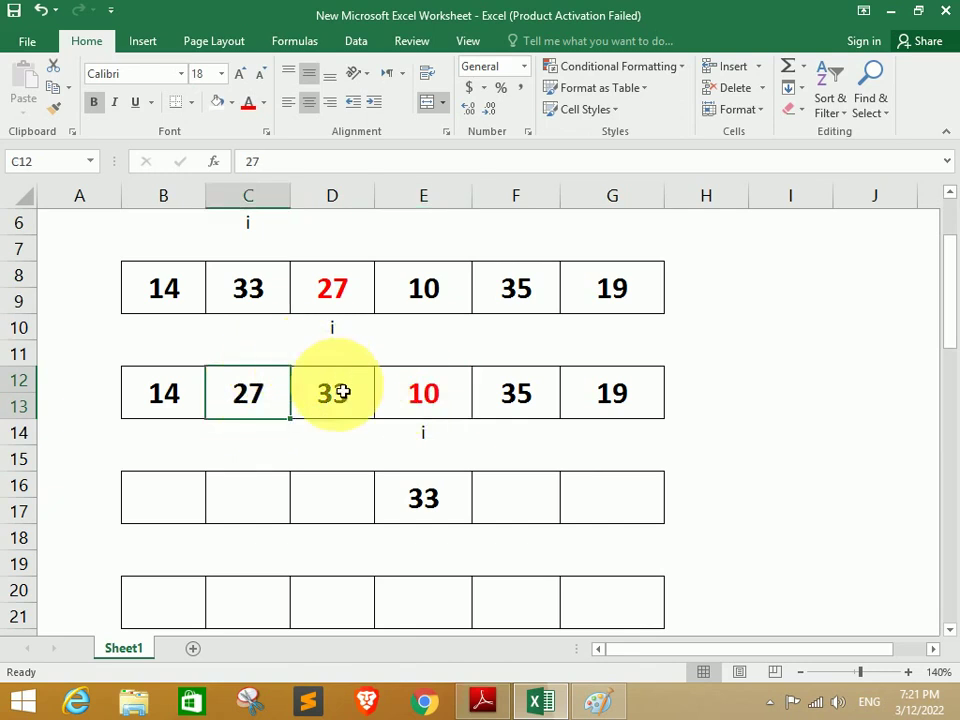
# Enter 10 in D16, directly before the 33 of the fourth array row.
pyautogui.click(352, 468)
pyautogui.write('2')
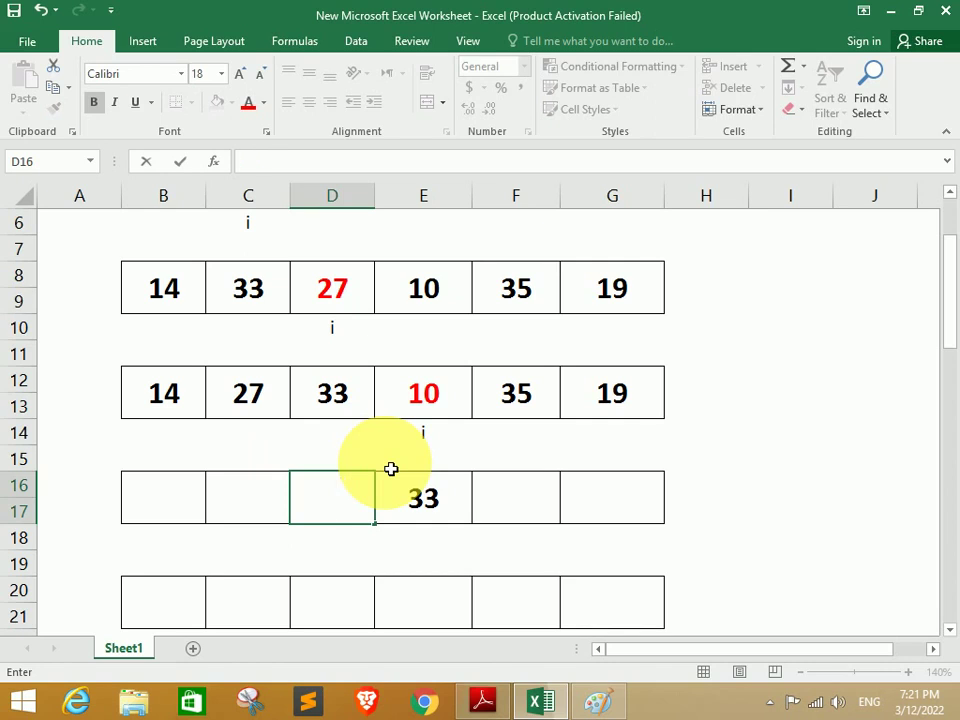
pyautogui.write('0')
# Check the swapped 10 and 33 against the third row, and compare the marked 10 with the elements in B12 to D12, especially the 27.
pyautogui.click(400, 395)
pyautogui.click(345, 386)
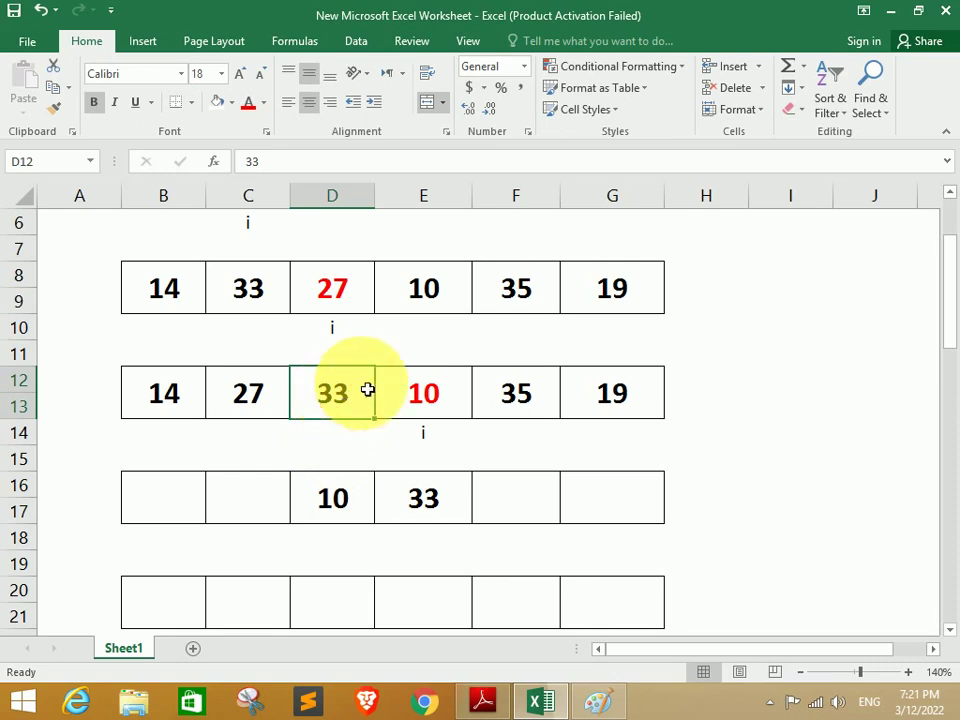
pyautogui.click(435, 508)
pyautogui.click(350, 478)
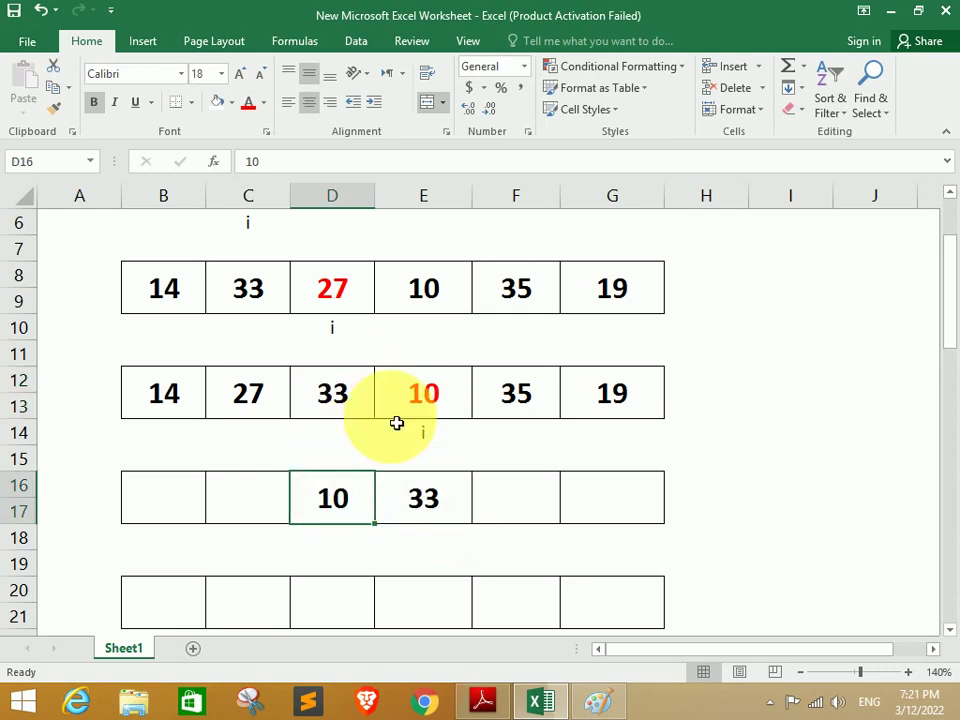
pyautogui.click(433, 403)
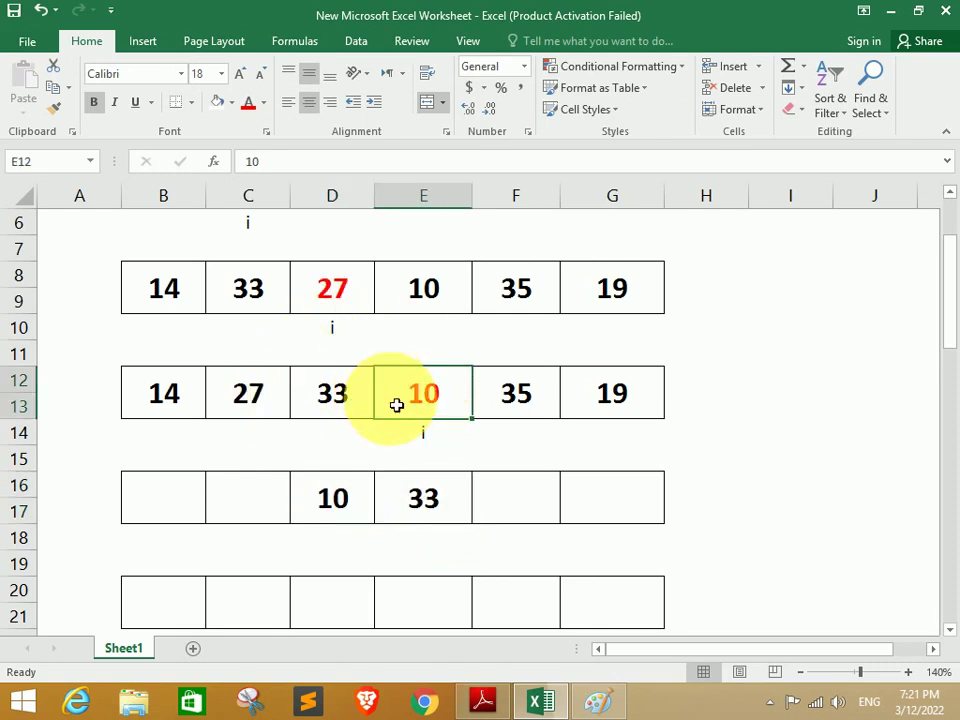
pyautogui.moveTo(352, 405); pyautogui.dragTo(170, 408)
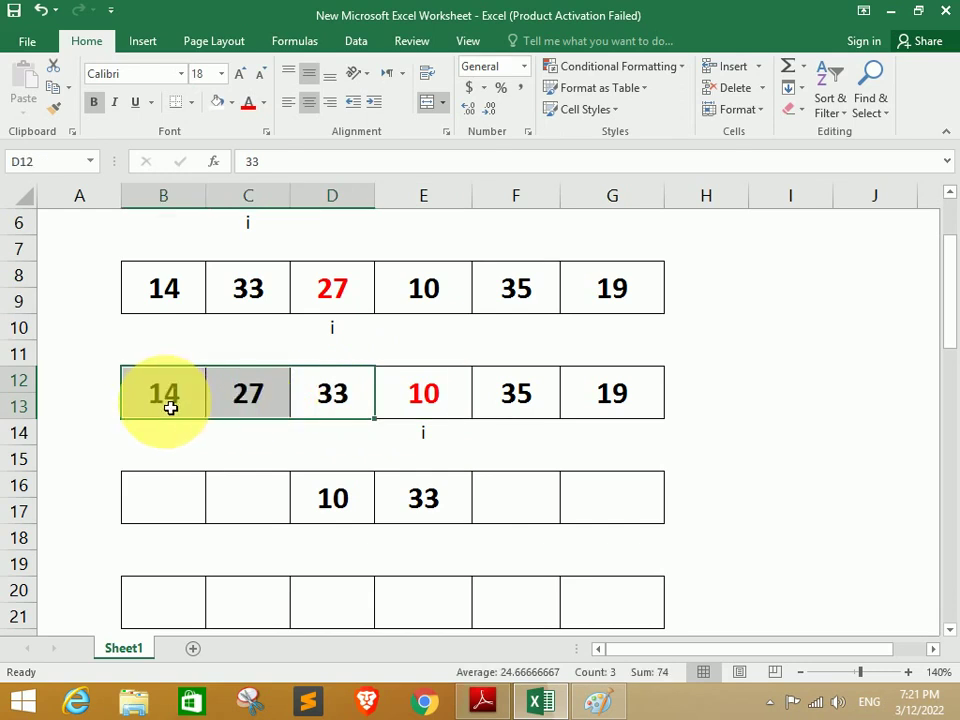
pyautogui.click(425, 401)
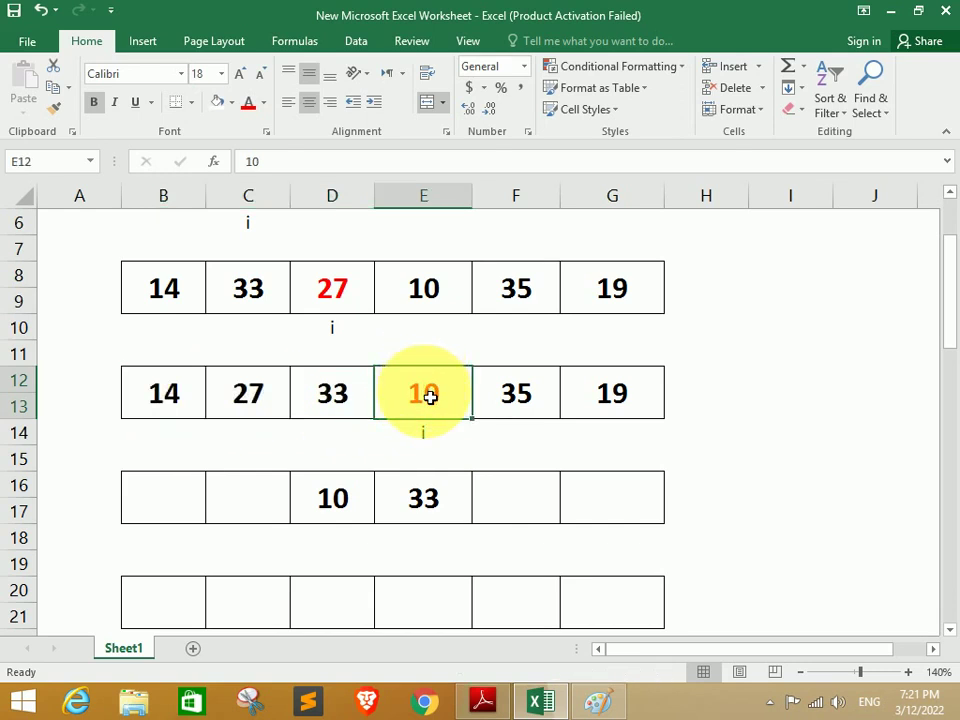
pyautogui.click(268, 405)
pyautogui.click(432, 400)
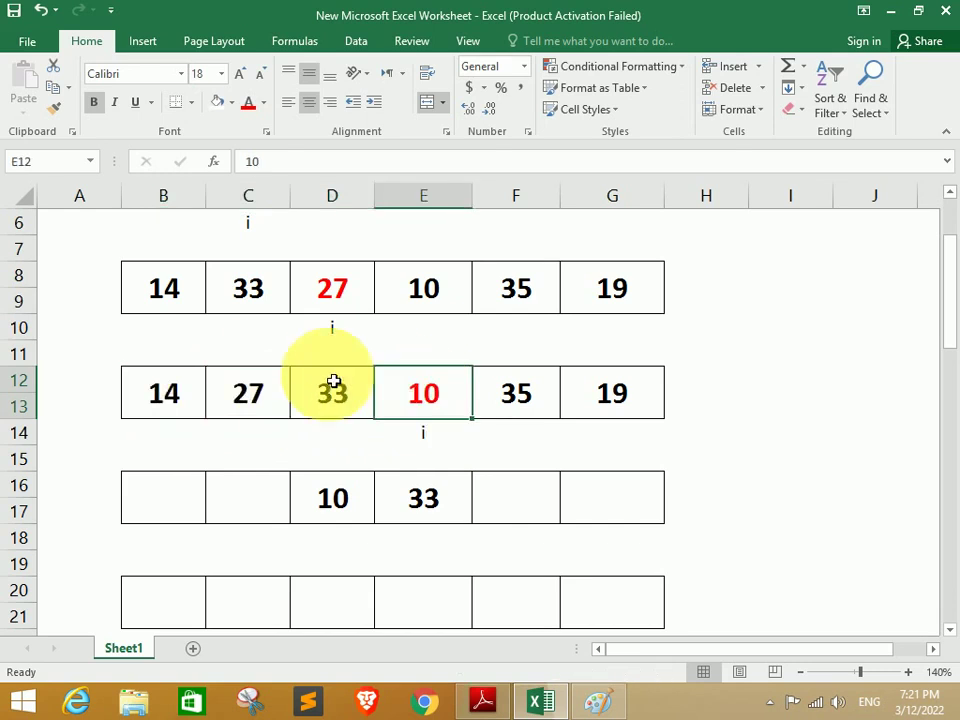
pyautogui.click(238, 393)
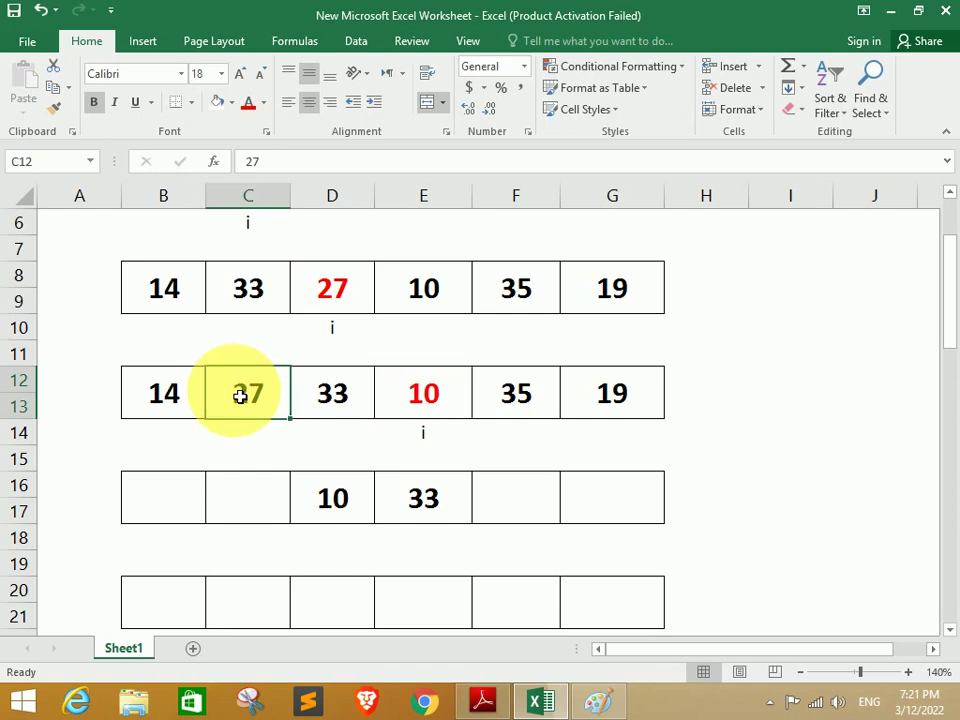
# Swap 10 and 27 in the fourth array row by entering 10 in C16 and 27 in D16.
pyautogui.click(349, 509)
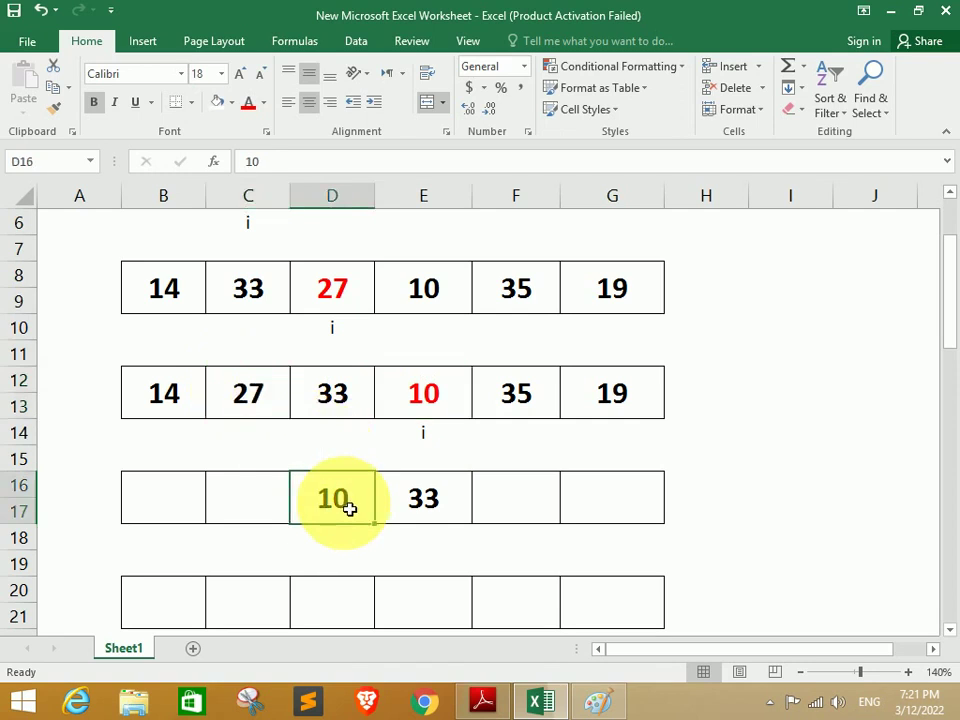
pyautogui.click(260, 500)
pyautogui.write('10')
pyautogui.press('Tab')
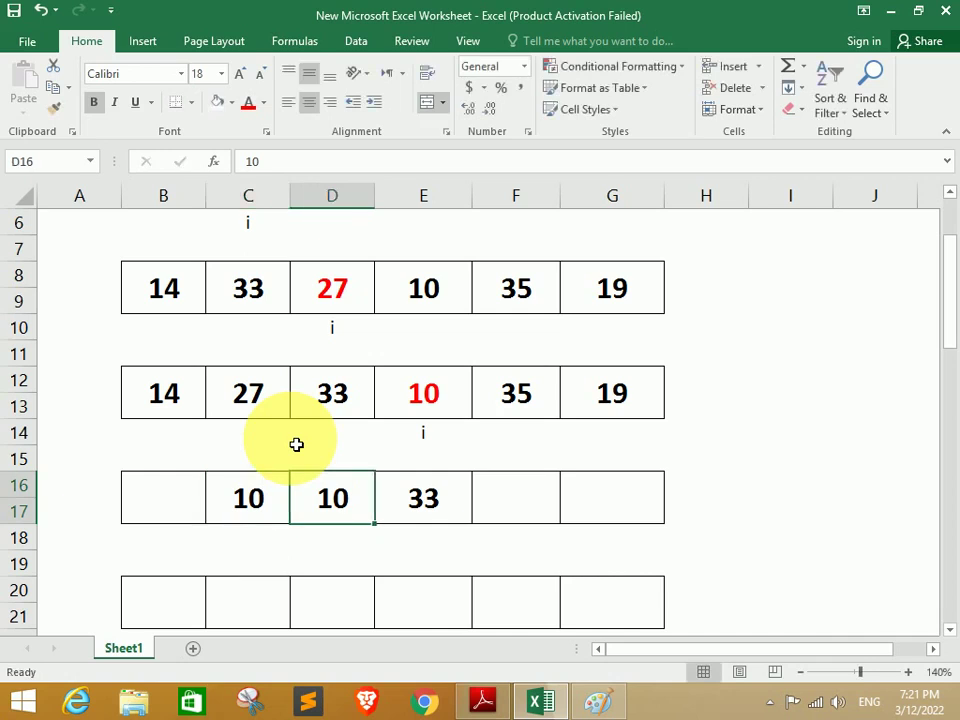
pyautogui.write('27')
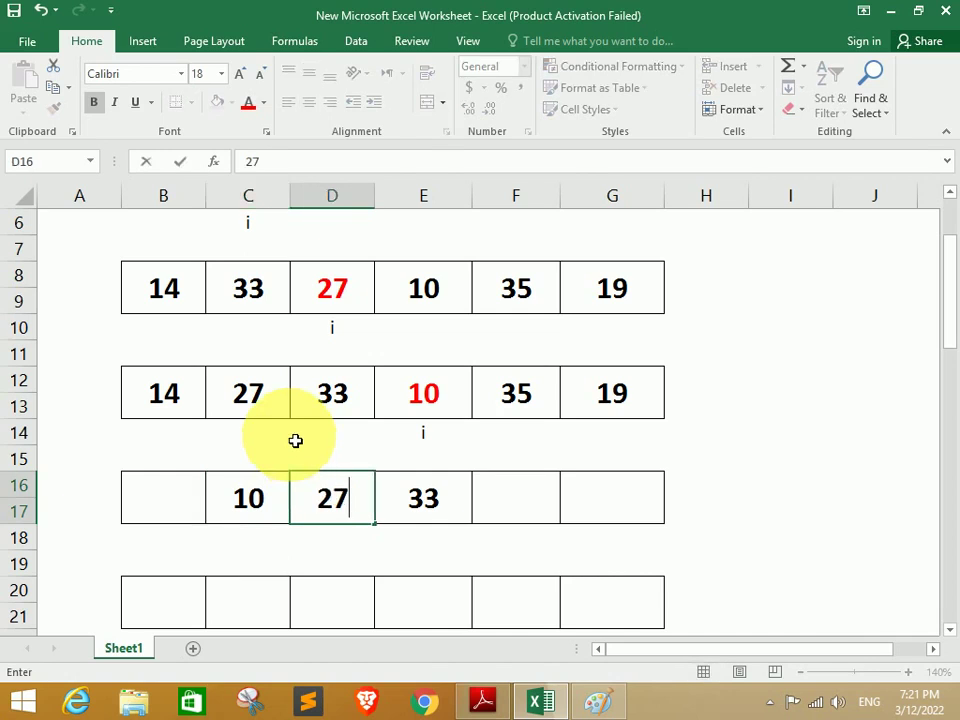
# Compare the marked 10 in E12 with the 14 in B12 and locate its place in the fourth row.
pyautogui.click(257, 497)
pyautogui.click(431, 399)
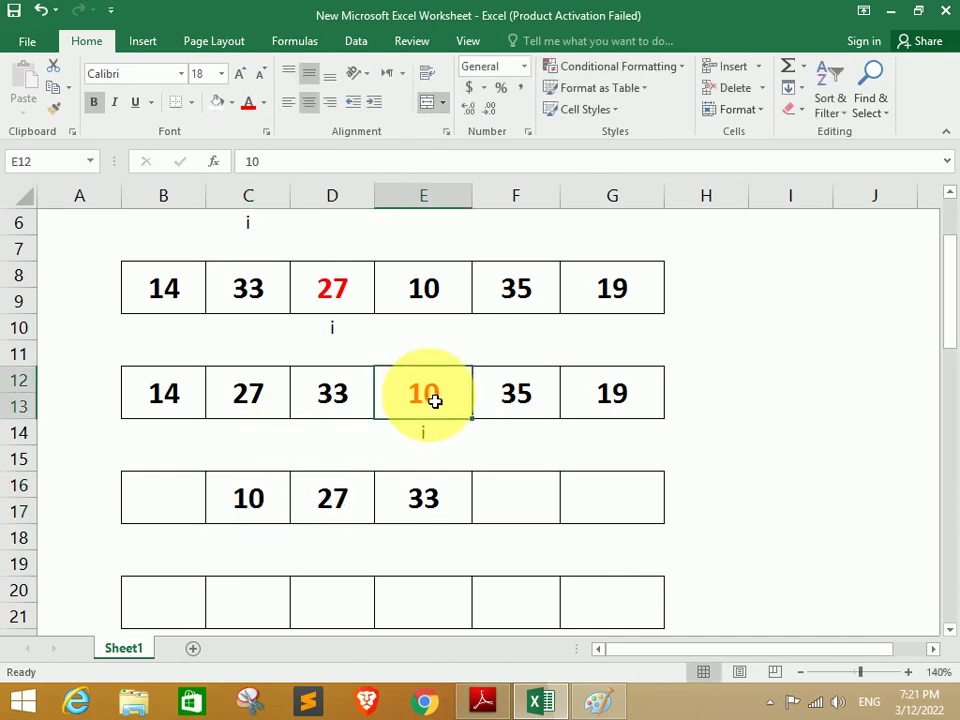
pyautogui.click(172, 402)
pyautogui.click(435, 396)
pyautogui.click(168, 400)
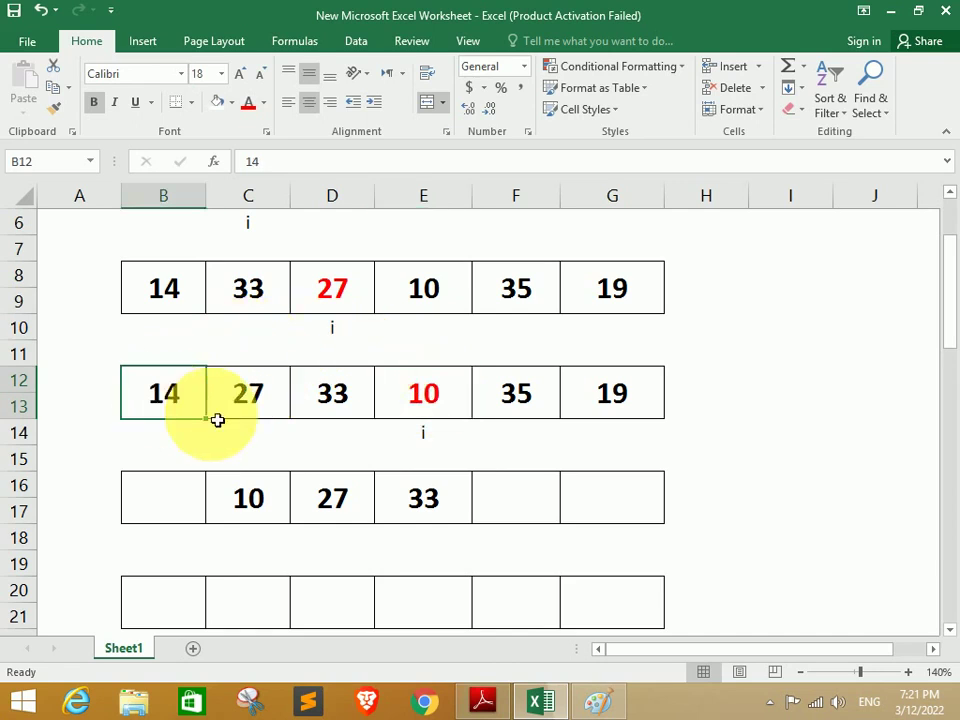
pyautogui.click(244, 502)
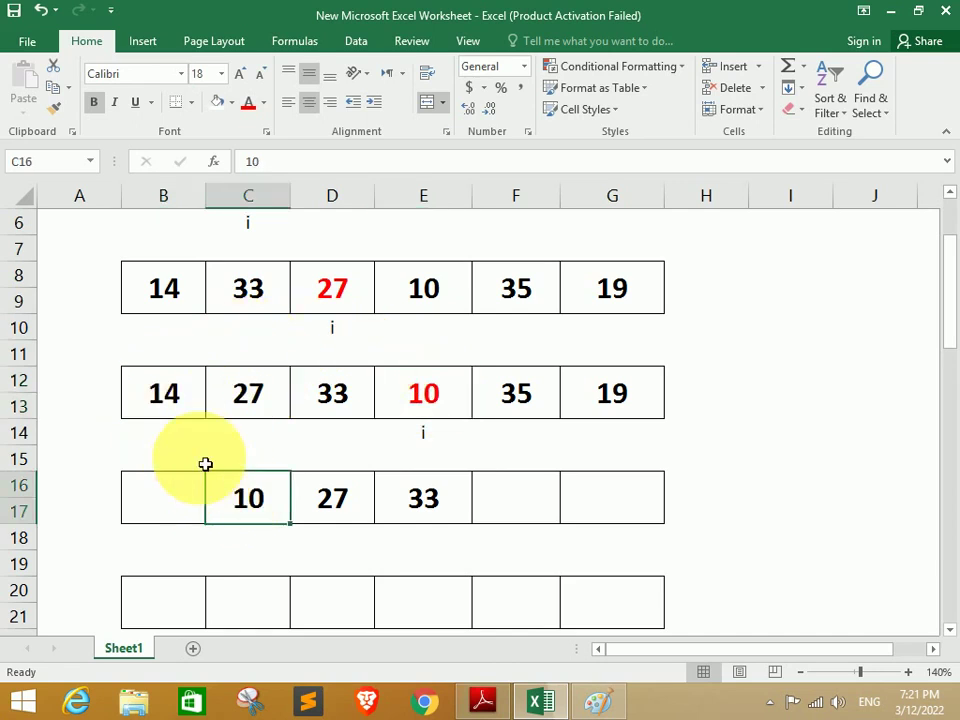
pyautogui.click(169, 510)
pyautogui.click(167, 385)
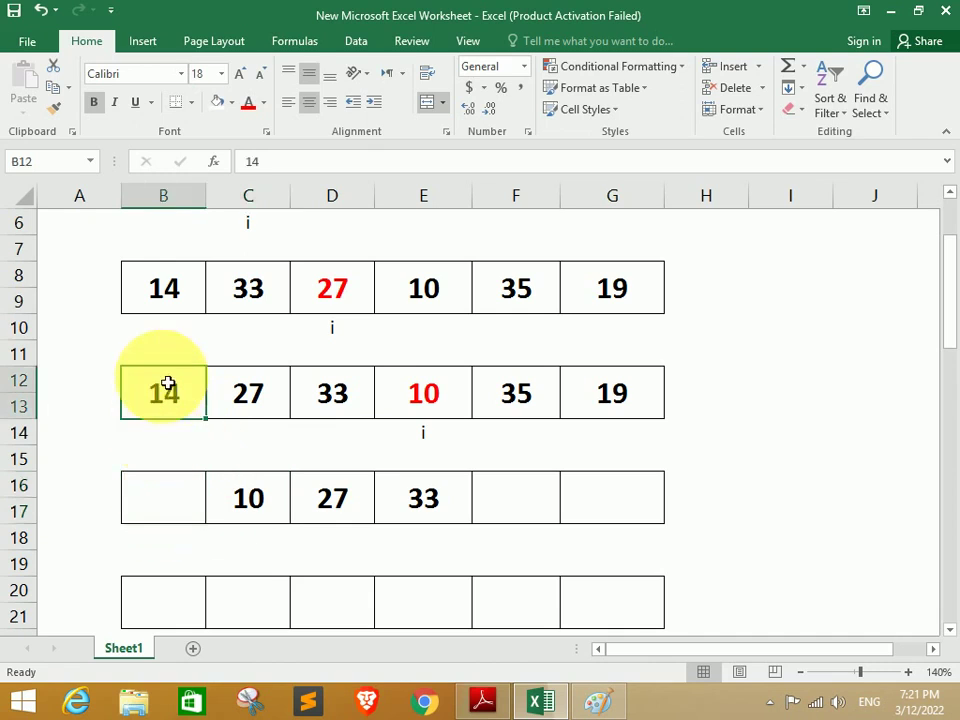
pyautogui.write('1')
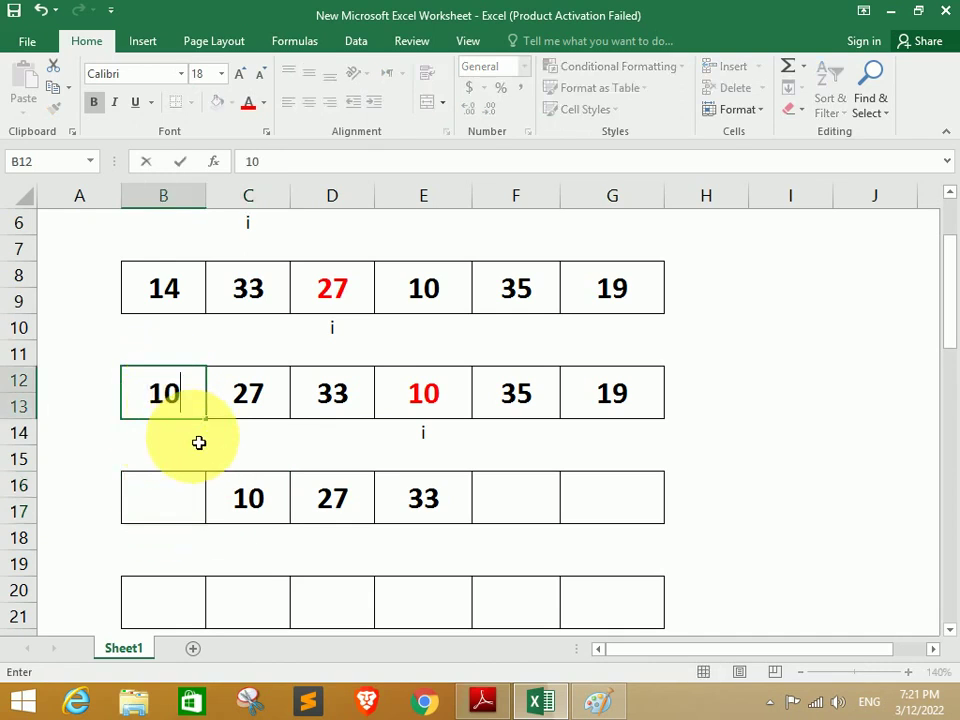
pyautogui.write('0')
pyautogui.press('Tab')
pyautogui.press('Left')
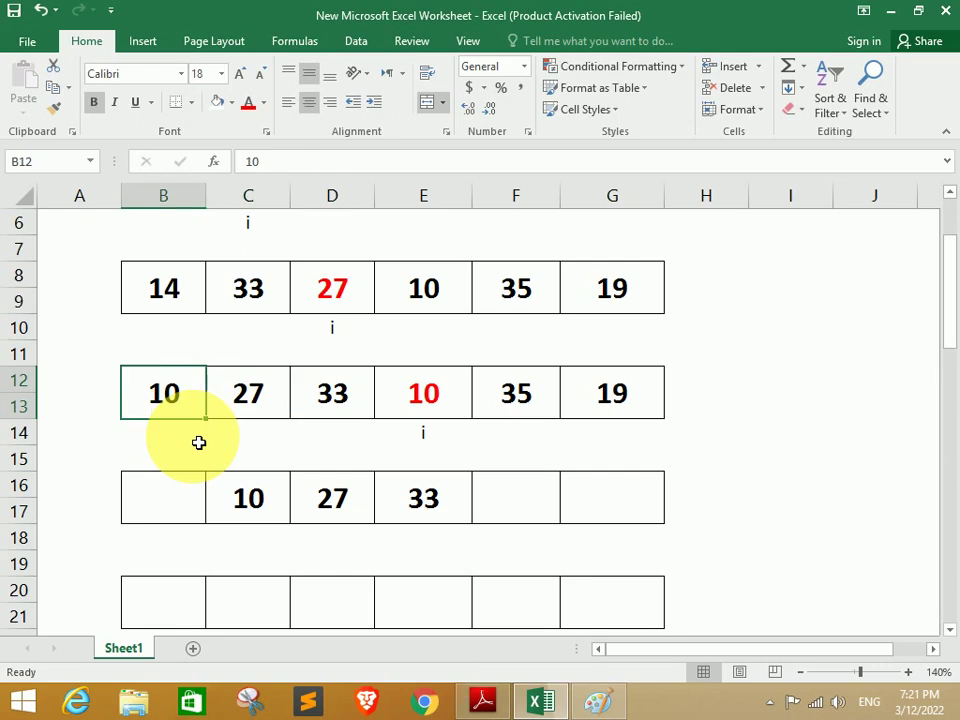
pyautogui.write('14')
# Move 10 to the front of the fourth array row by entering 10 in B16 and 14 in C16.
pyautogui.click(184, 508)
pyautogui.write('10')
pyautogui.press('Tab')
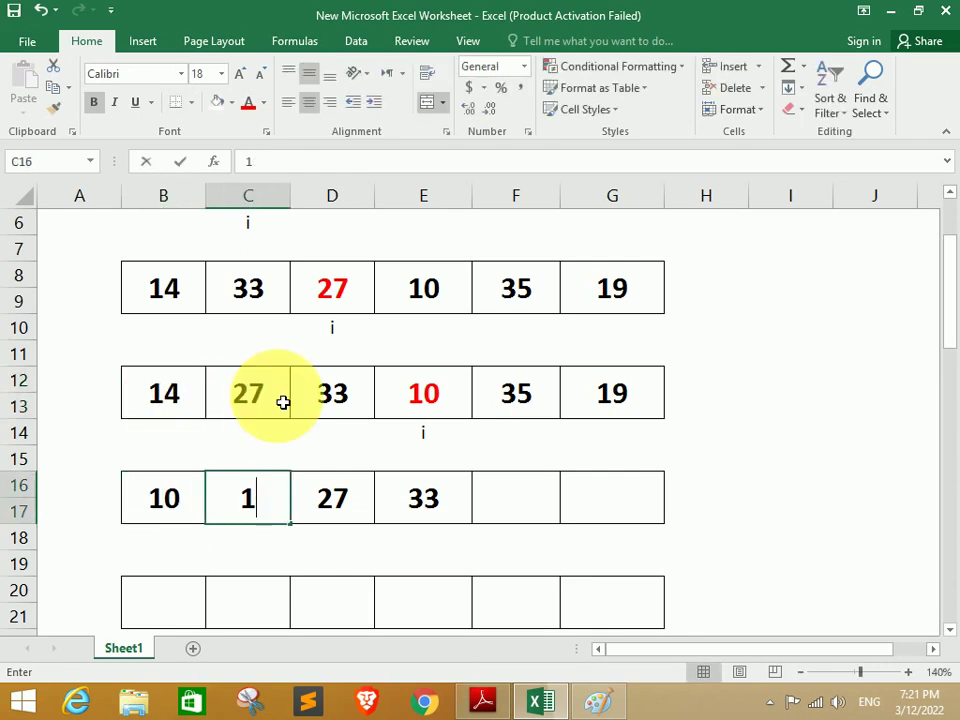
pyautogui.write('14')
pyautogui.click(343, 493)
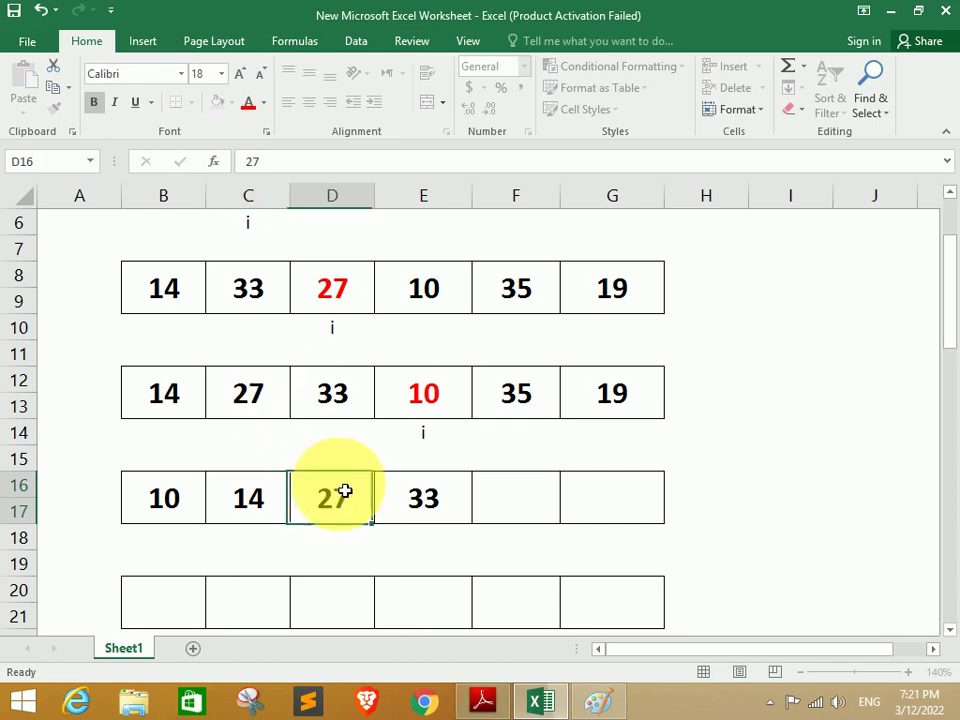
# Review the third row's 10 and its preceding elements against the reordered cells B16 to E16 of the fourth row.
pyautogui.click(431, 403)
pyautogui.click(346, 396)
pyautogui.click(259, 399)
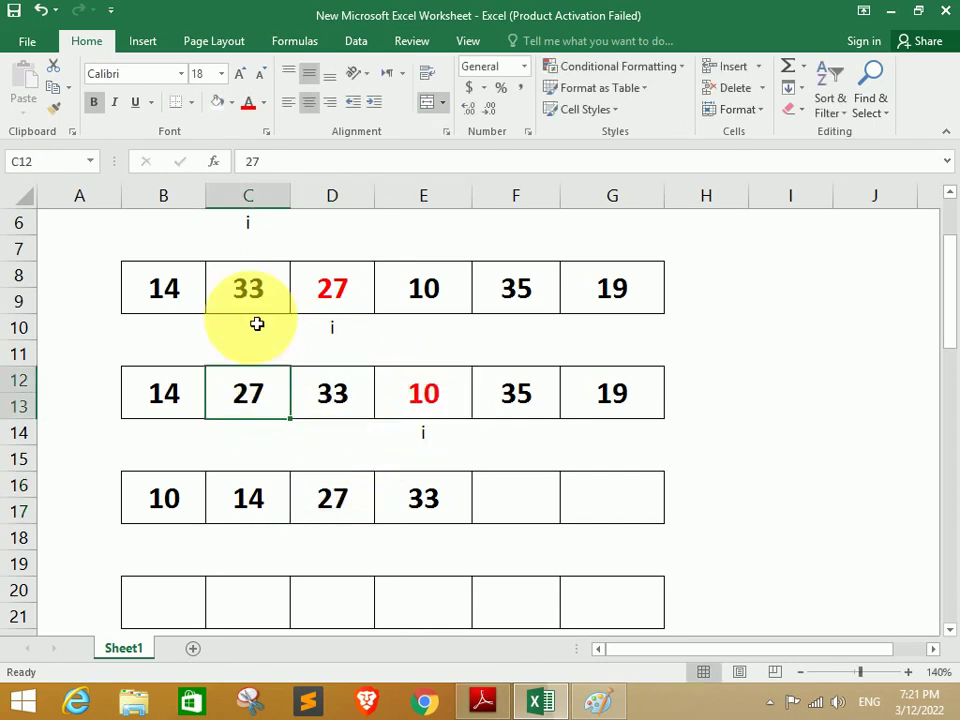
pyautogui.click(176, 393)
pyautogui.click(164, 497)
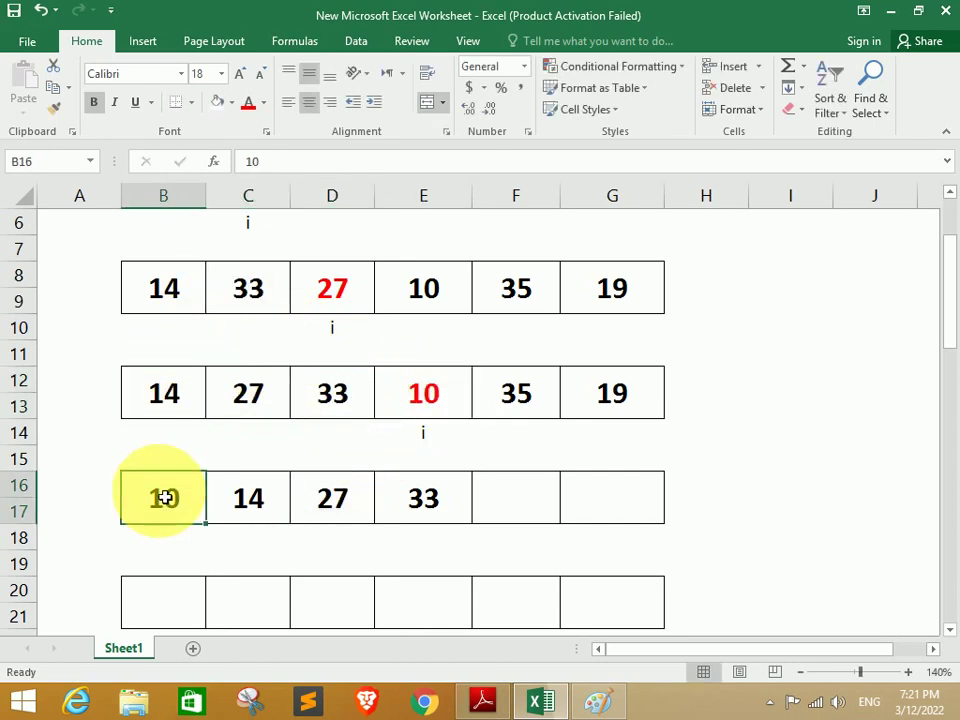
pyautogui.click(258, 497)
pyautogui.click(345, 495)
pyautogui.click(449, 499)
# Complete the fourth array row by entering 35 in F16 and 19 in G16.
pyautogui.click(519, 501)
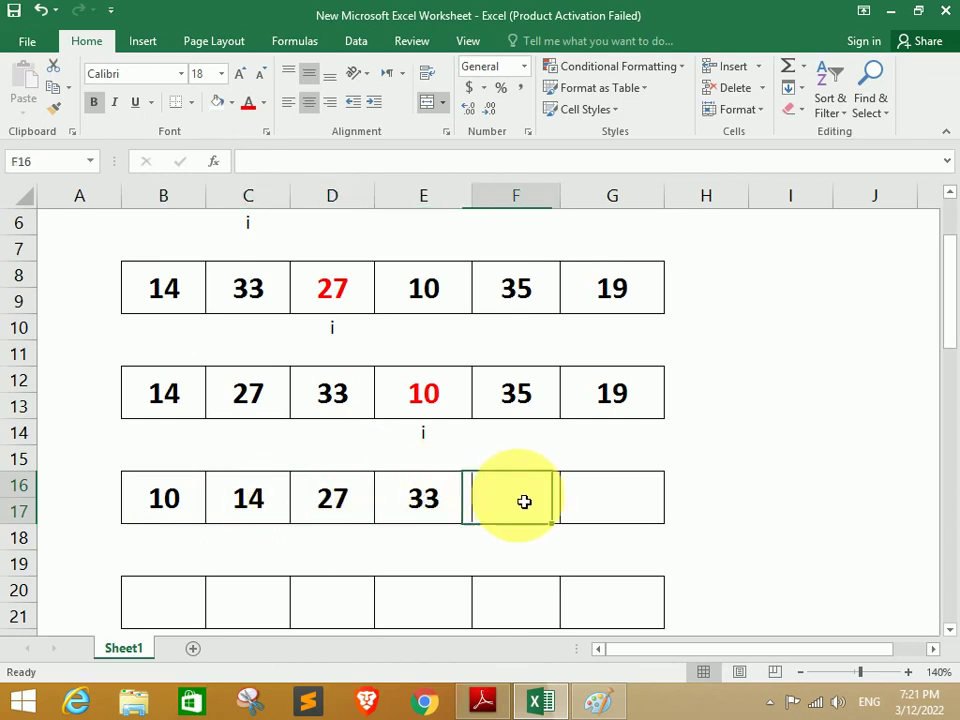
pyautogui.write('35')
pyautogui.press('Right')
pyautogui.write('1')
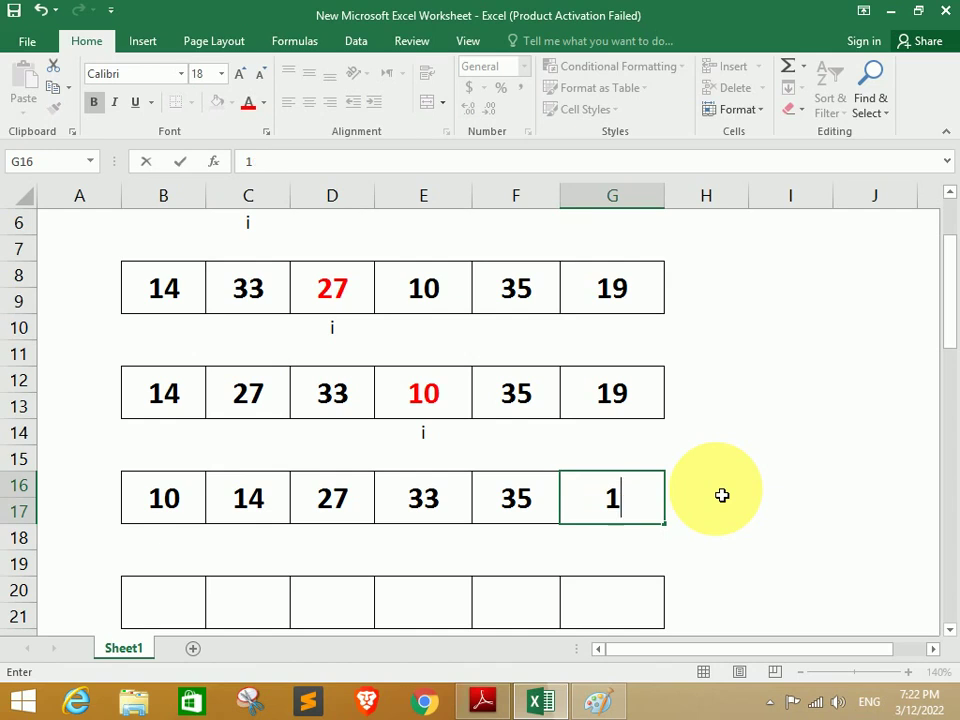
pyautogui.click(722, 495)
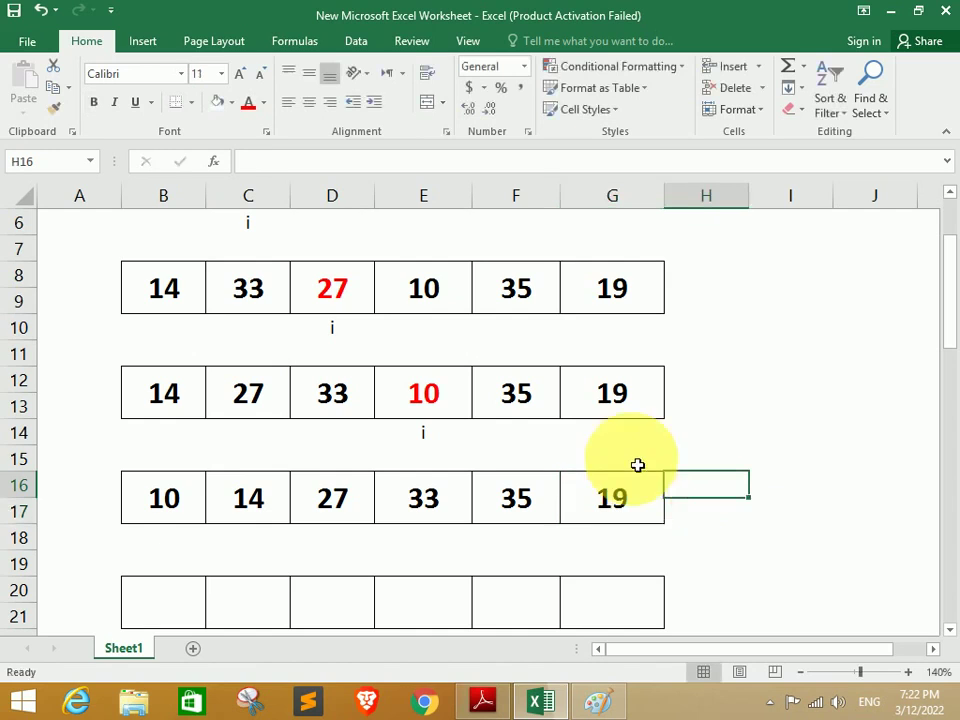
# Enter the marker "i" in F18 beneath the fourth row's 35 and set the font colour of that 35 to red.
pyautogui.click(440, 440)
pyautogui.click(523, 547)
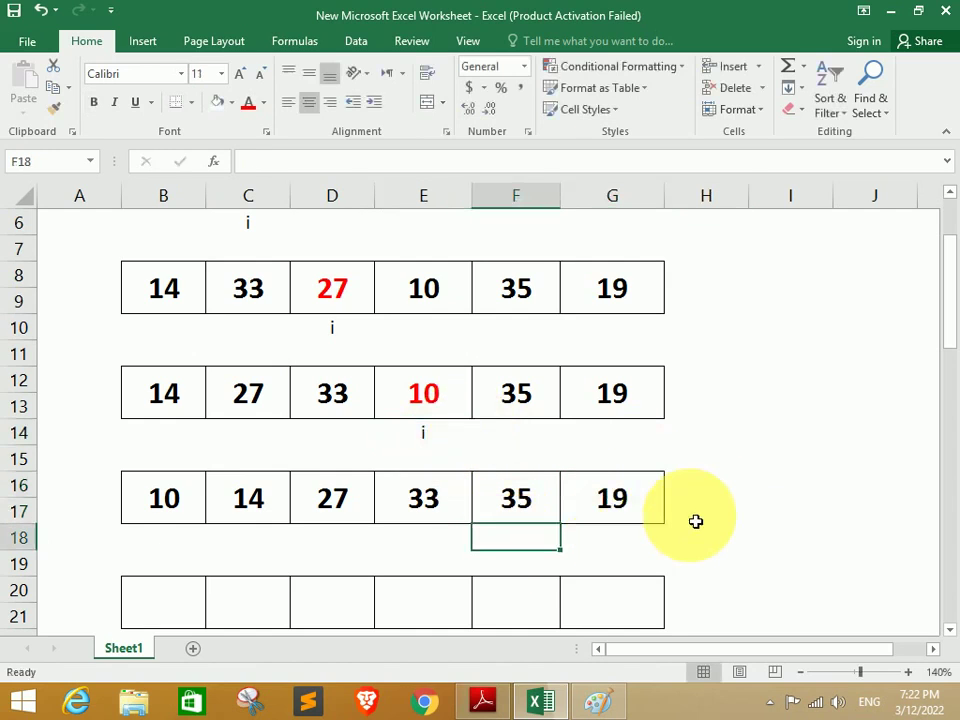
pyautogui.write('i')
pyautogui.click(520, 500)
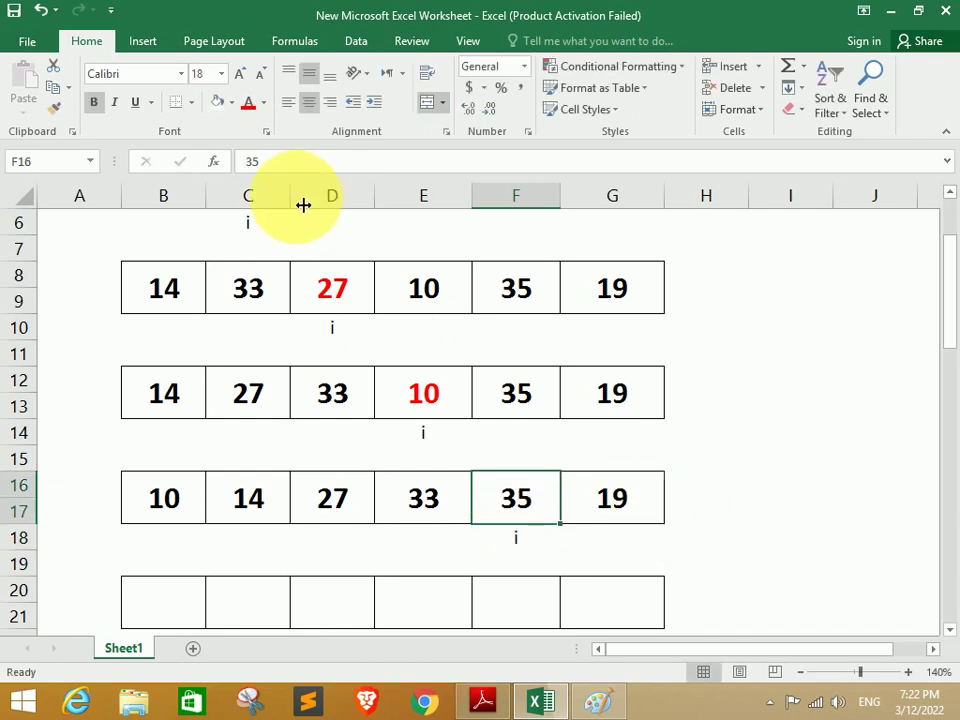
pyautogui.click(249, 104)
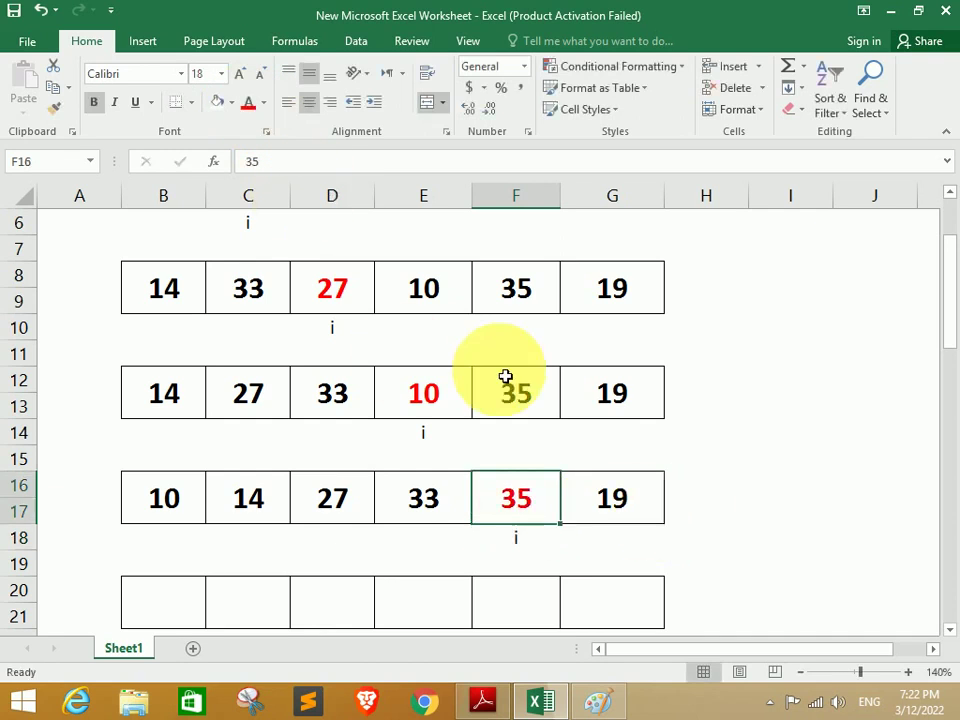
# Compare the fourth row's red 35 with each preceding element in turn, from E16 back to B16.
pyautogui.click(949, 628)
pyautogui.click(949, 628)
pyautogui.click(949, 628)
pyautogui.click(949, 628)
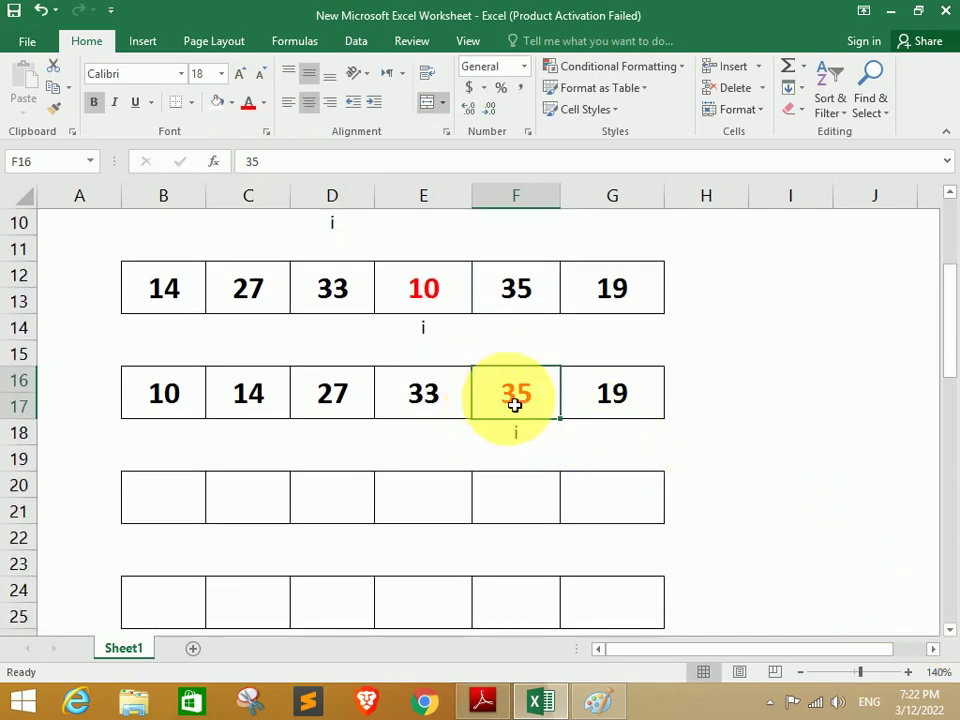
pyautogui.click(440, 404)
pyautogui.click(497, 416)
pyautogui.click(437, 399)
pyautogui.click(516, 401)
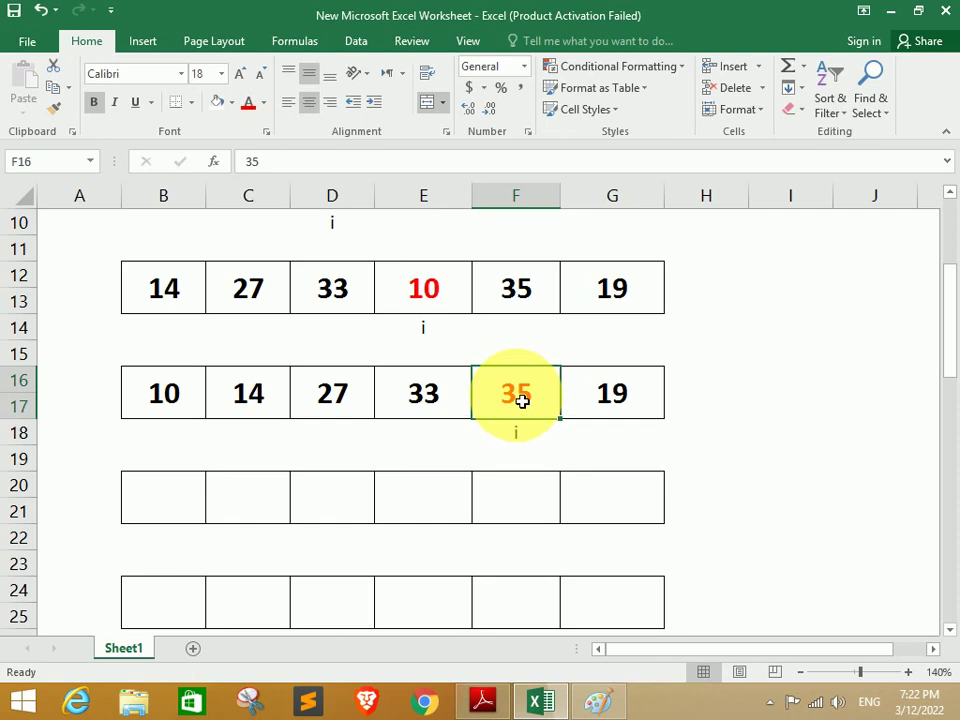
pyautogui.click(343, 398)
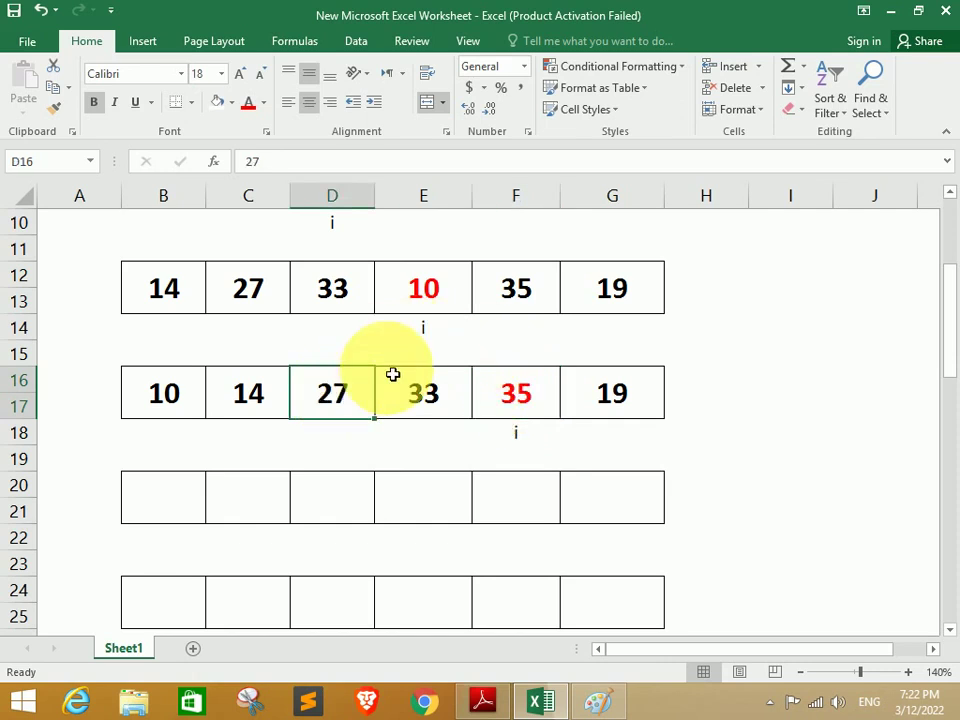
pyautogui.click(529, 405)
pyautogui.click(343, 390)
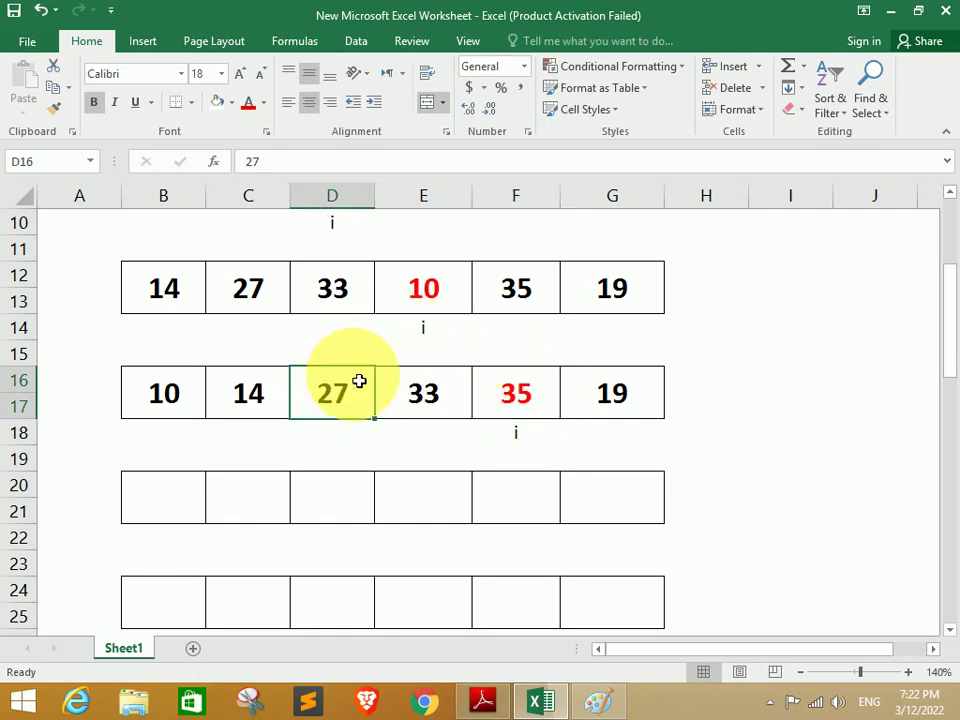
pyautogui.click(527, 400)
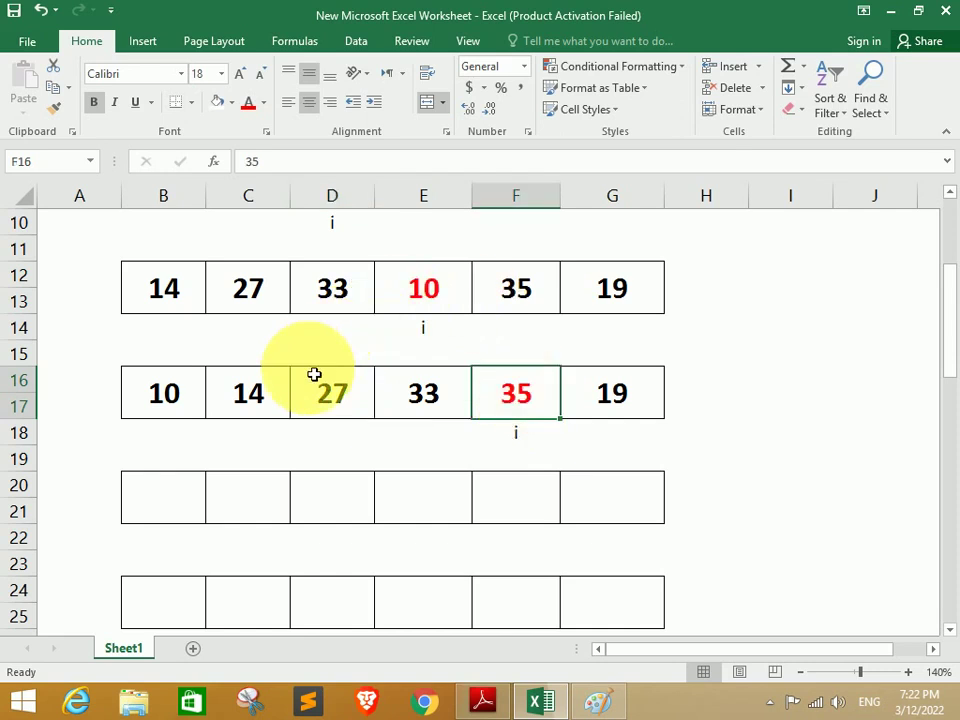
pyautogui.click(267, 402)
pyautogui.click(495, 410)
pyautogui.click(251, 405)
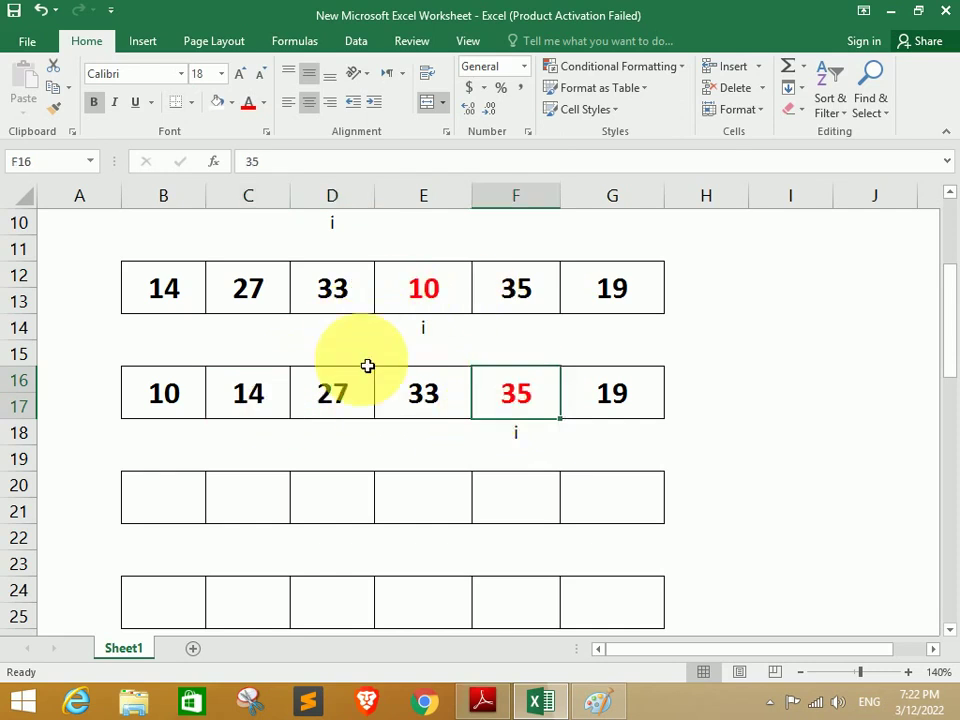
pyautogui.click(514, 392)
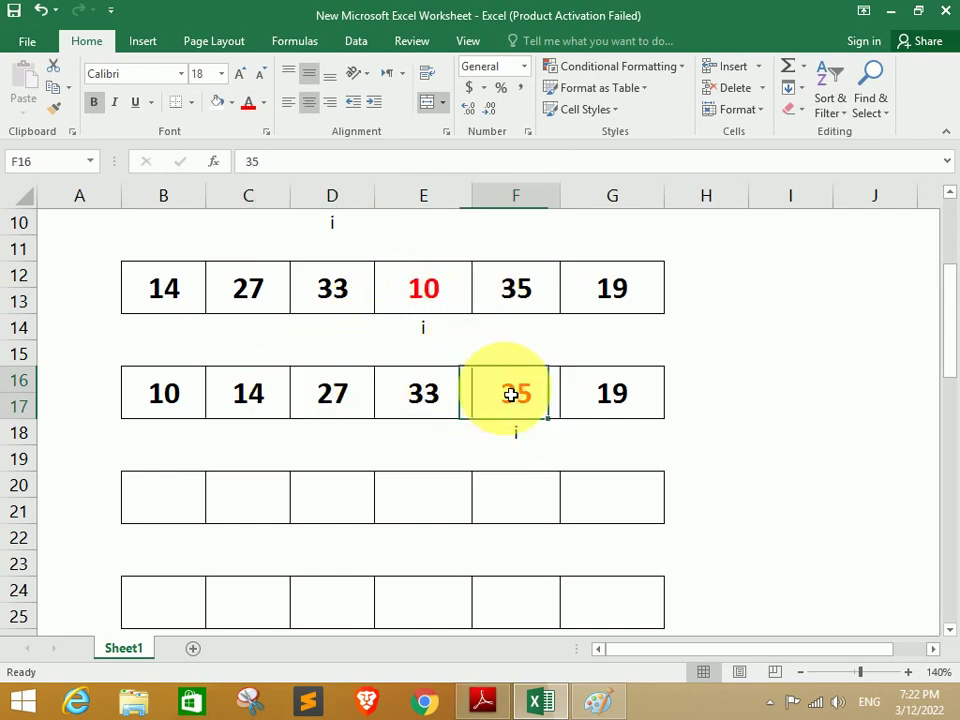
pyautogui.click(165, 396)
pyautogui.click(514, 392)
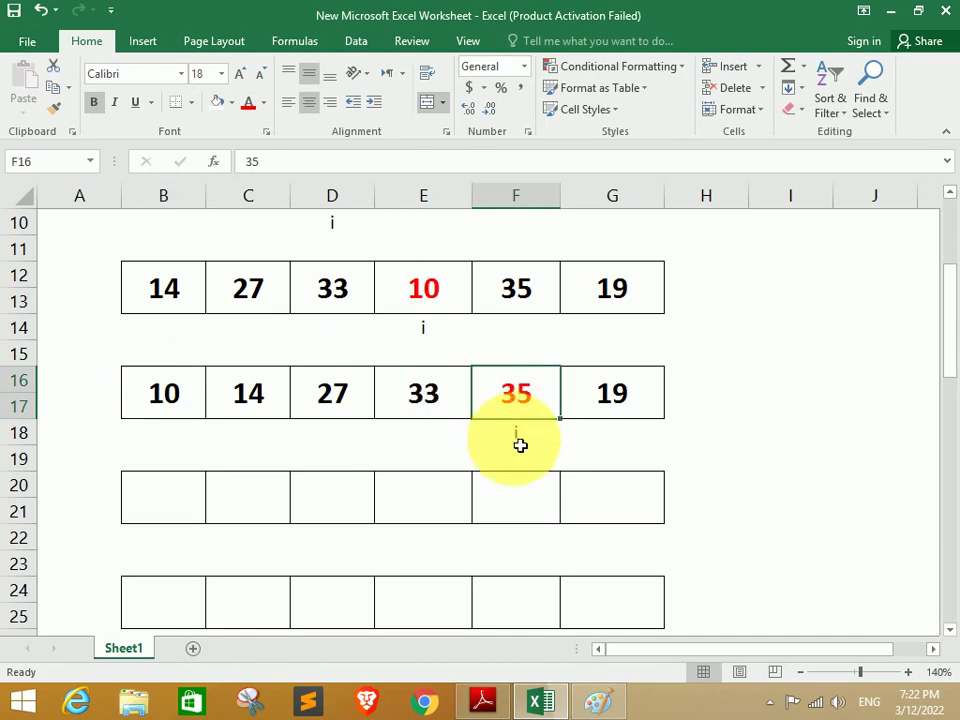
# Fill the fifth array row, B20 to G20, with 10, 14, 27, 33, 35 and 19.
pyautogui.click(182, 499)
pyautogui.write('10')
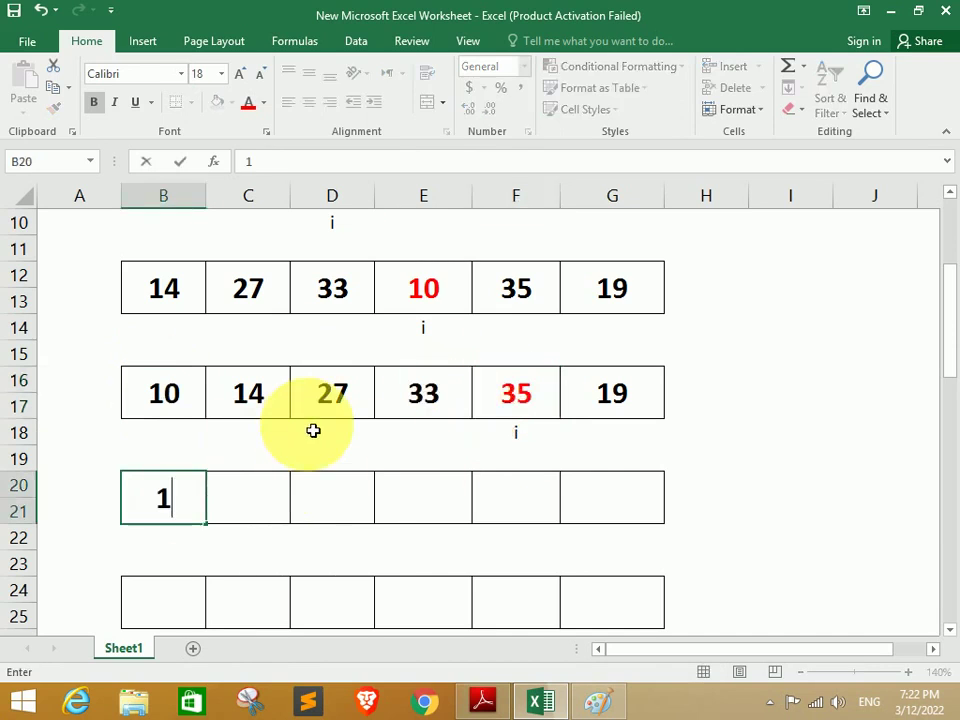
pyautogui.press('Tab')
pyautogui.write('14')
pyautogui.press('Tab')
pyautogui.write('32')
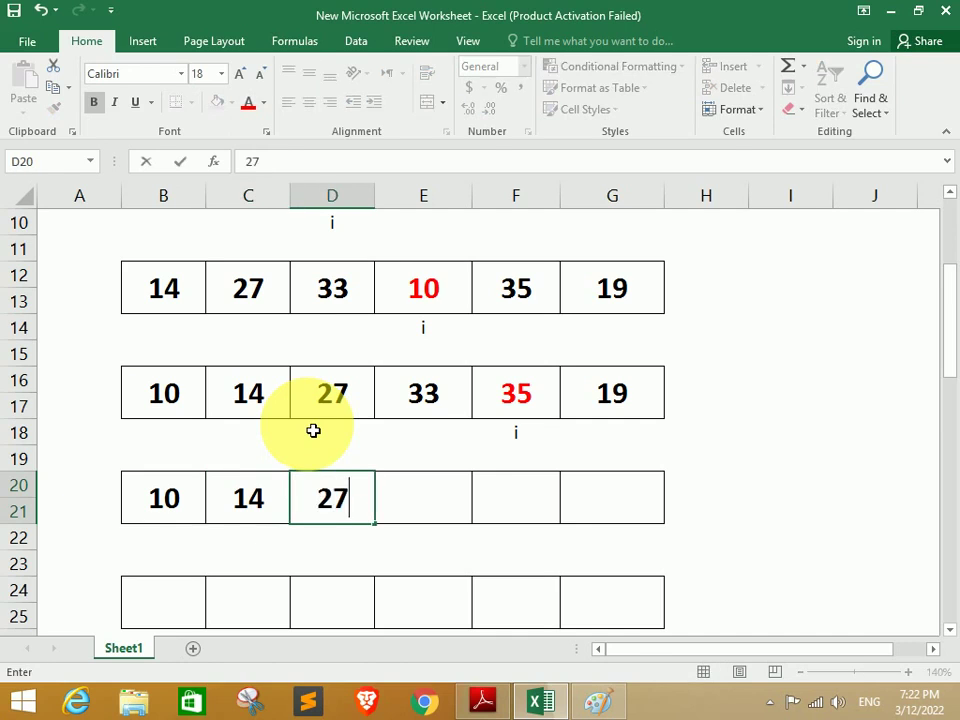
pyautogui.press('Tab')
pyautogui.write('33')
pyautogui.press('Tab')
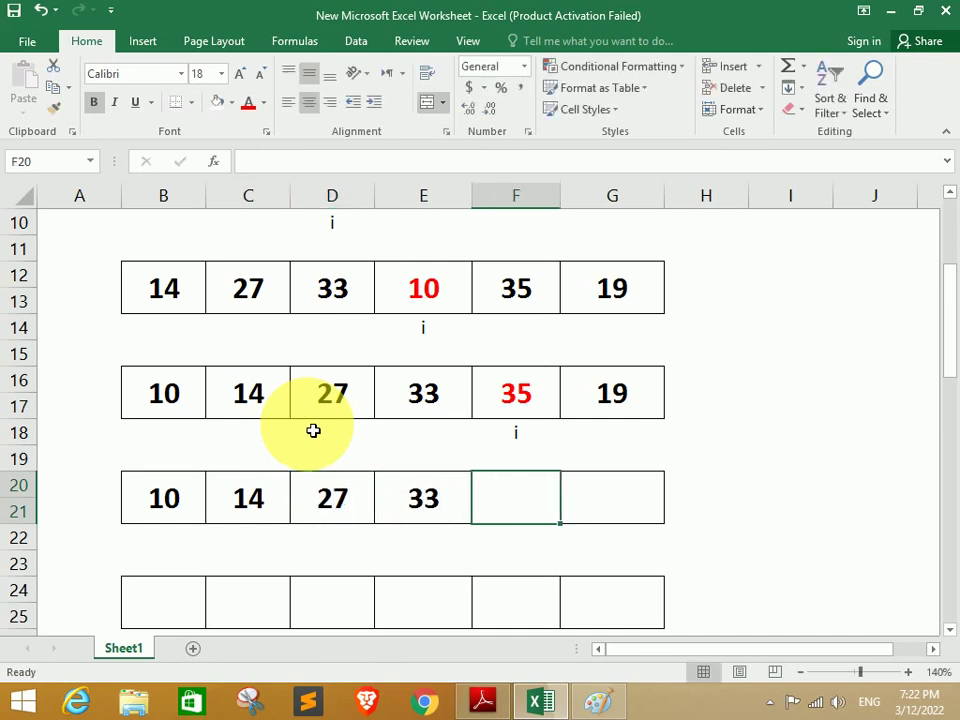
pyautogui.write('35')
pyautogui.press('Tab')
pyautogui.write('1')
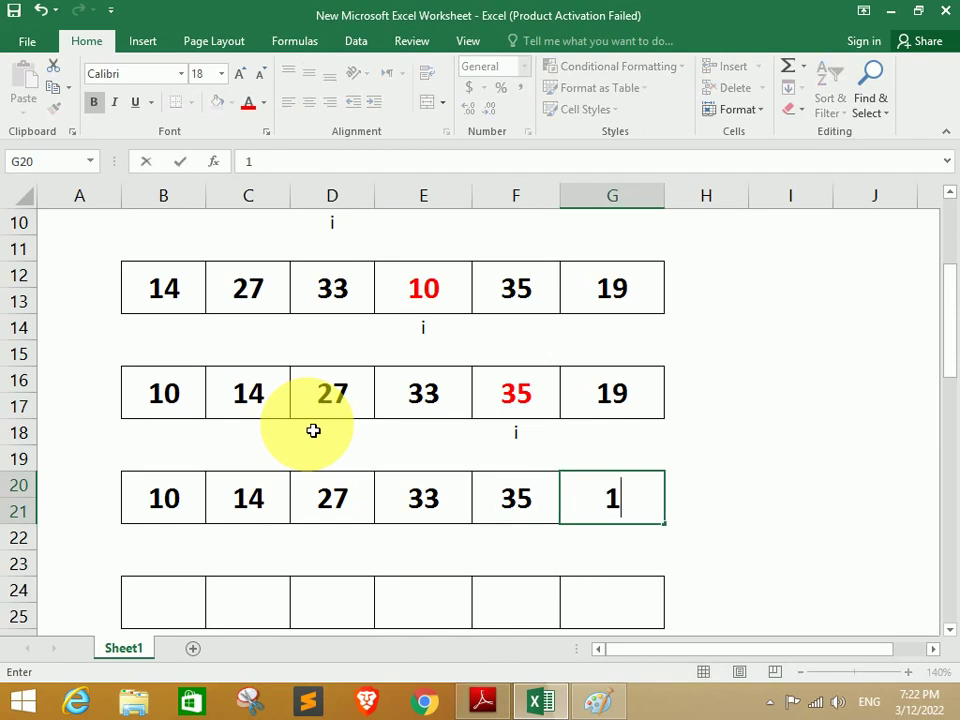
pyautogui.write('9')
pyautogui.click(522, 431)
# Enter the marker "i" in G22 beneath the fifth row's 19 and set the font colour of that 19 to red.
pyautogui.click(623, 544)
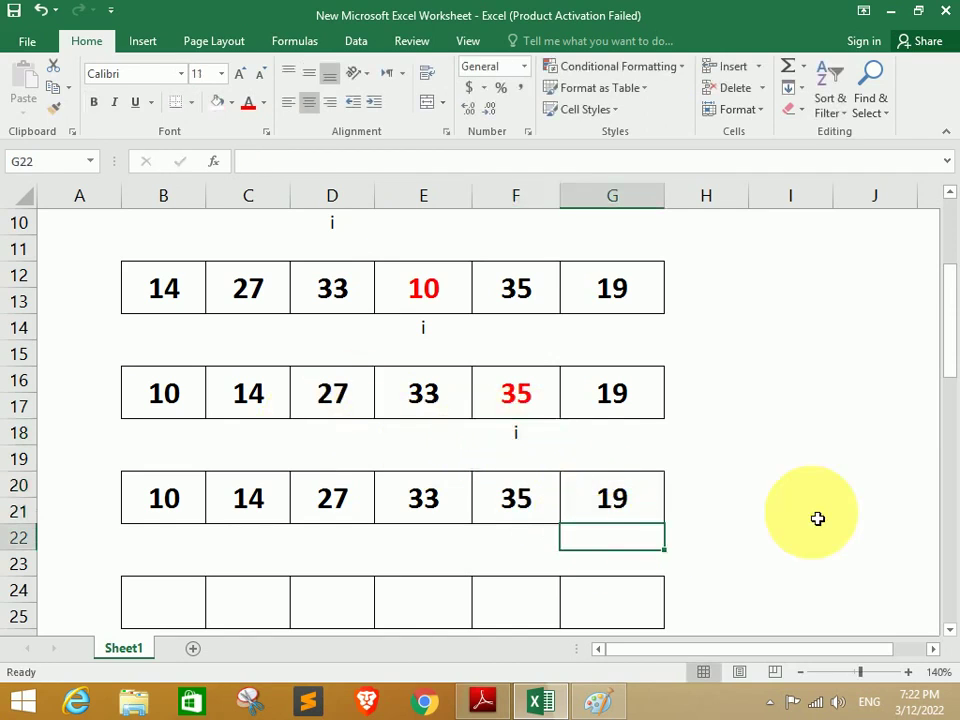
pyautogui.write('i')
pyautogui.click(613, 497)
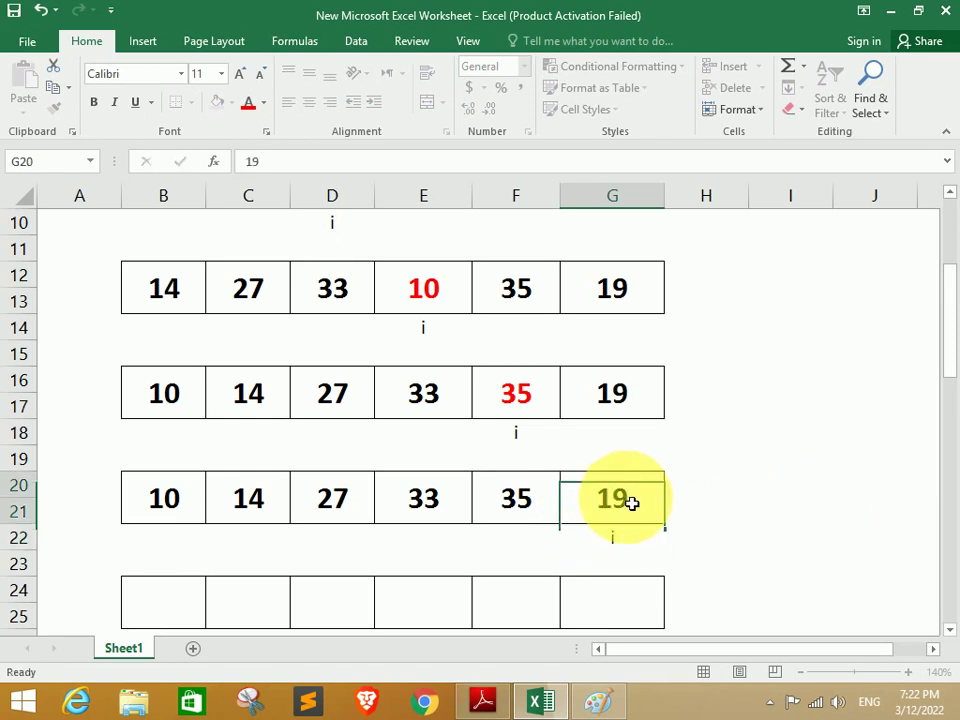
pyautogui.click(250, 110)
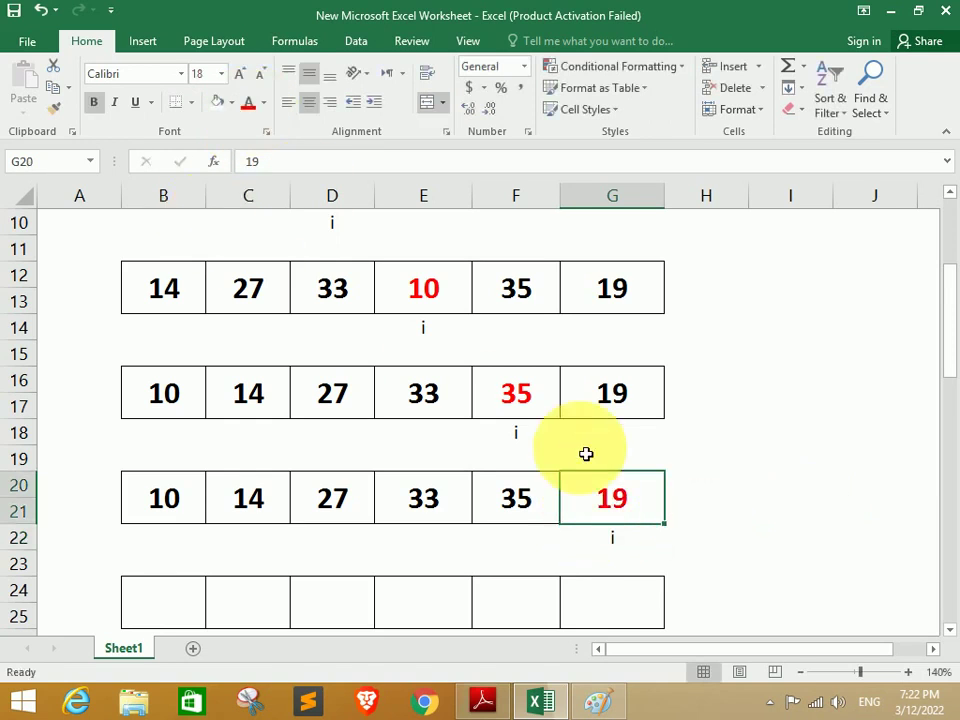
# Review the elements preceding the fifth row's red 19, from F20 back to B20.
pyautogui.click(950, 630)
pyautogui.click(950, 630)
pyautogui.click(950, 631)
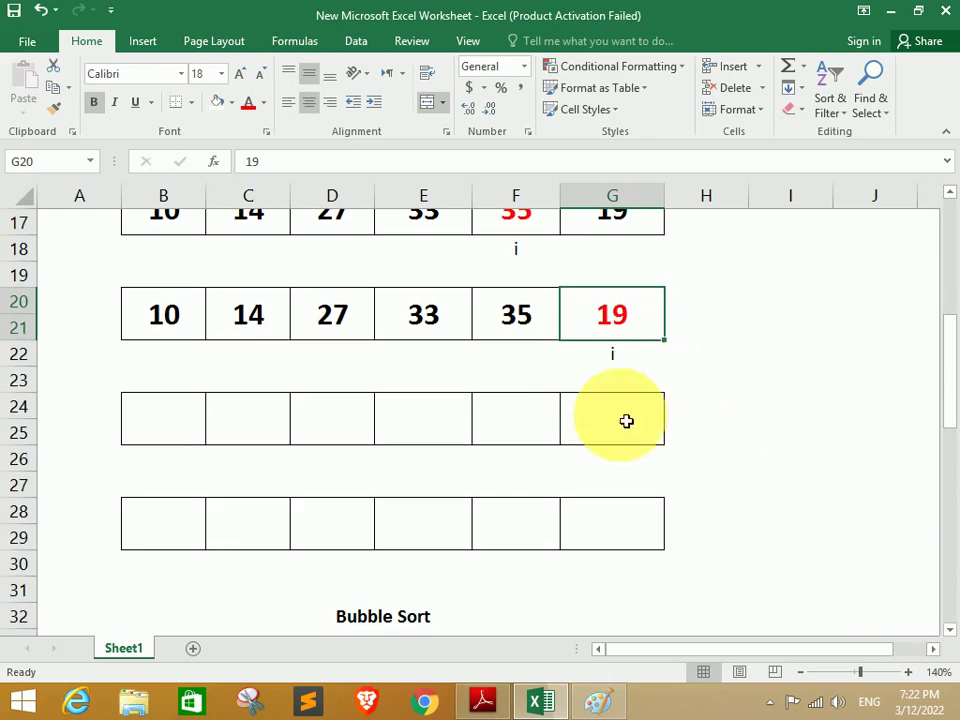
pyautogui.click(950, 192)
pyautogui.click(950, 192)
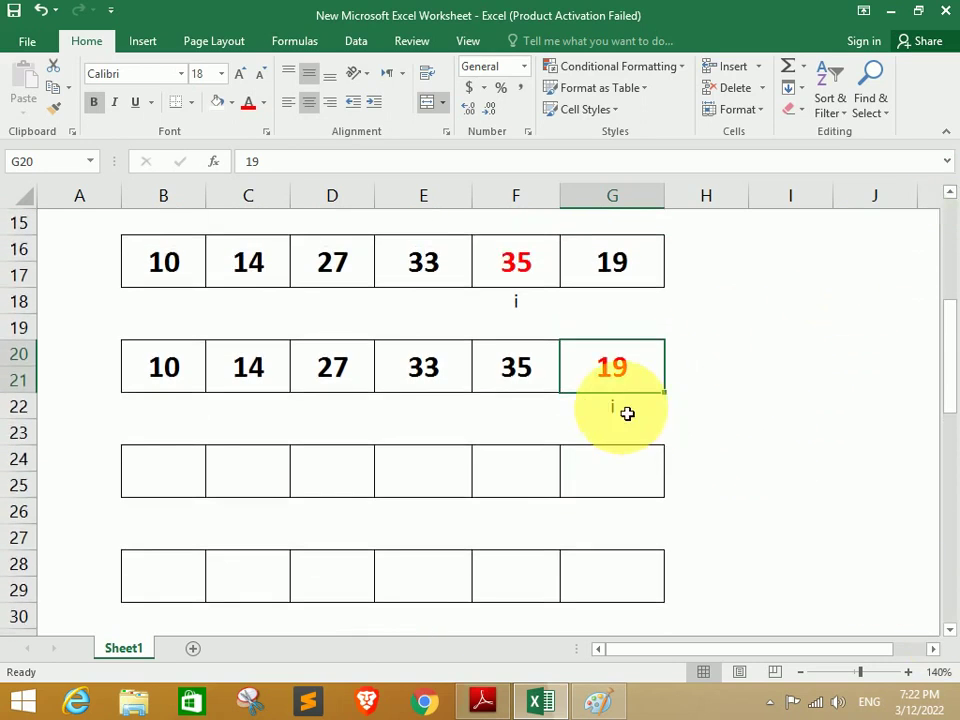
pyautogui.click(536, 373)
pyautogui.click(435, 366)
pyautogui.click(332, 368)
pyautogui.click(250, 368)
pyautogui.click(180, 375)
pyautogui.click(536, 386)
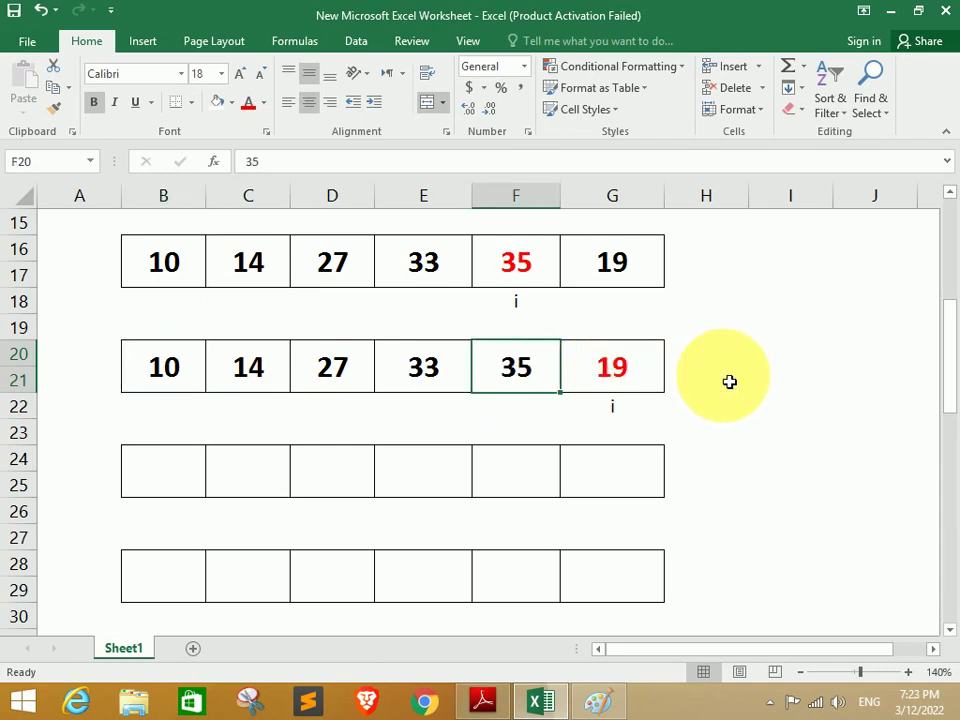
# Swap 19 with 35 in the sixth array row by entering 35 in G24 and 19 in F24.
pyautogui.click(611, 371)
pyautogui.click(532, 380)
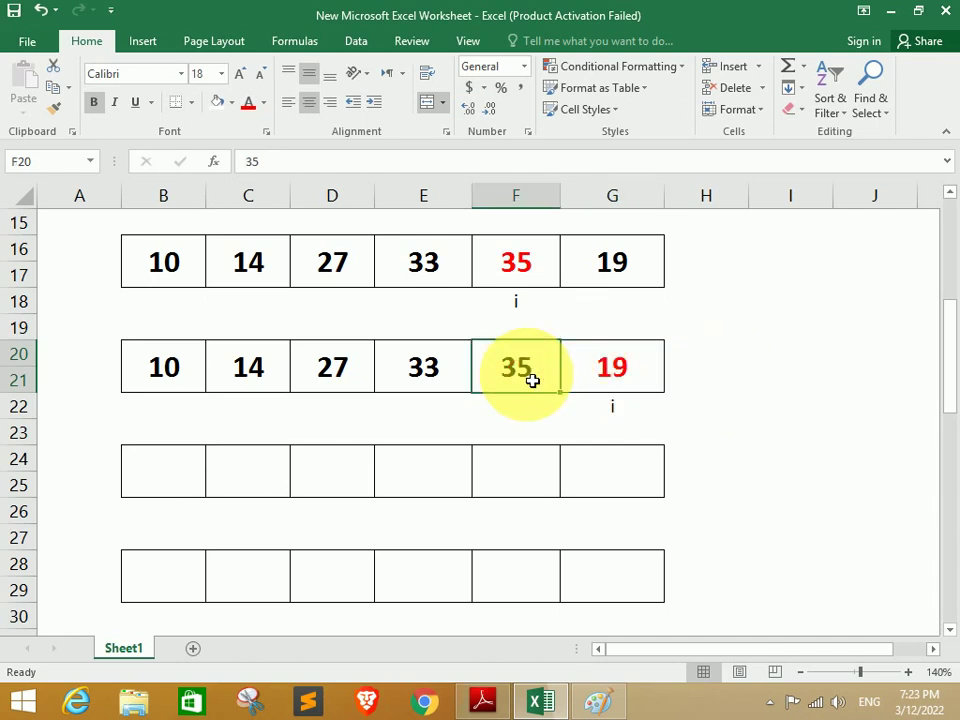
pyautogui.click(595, 472)
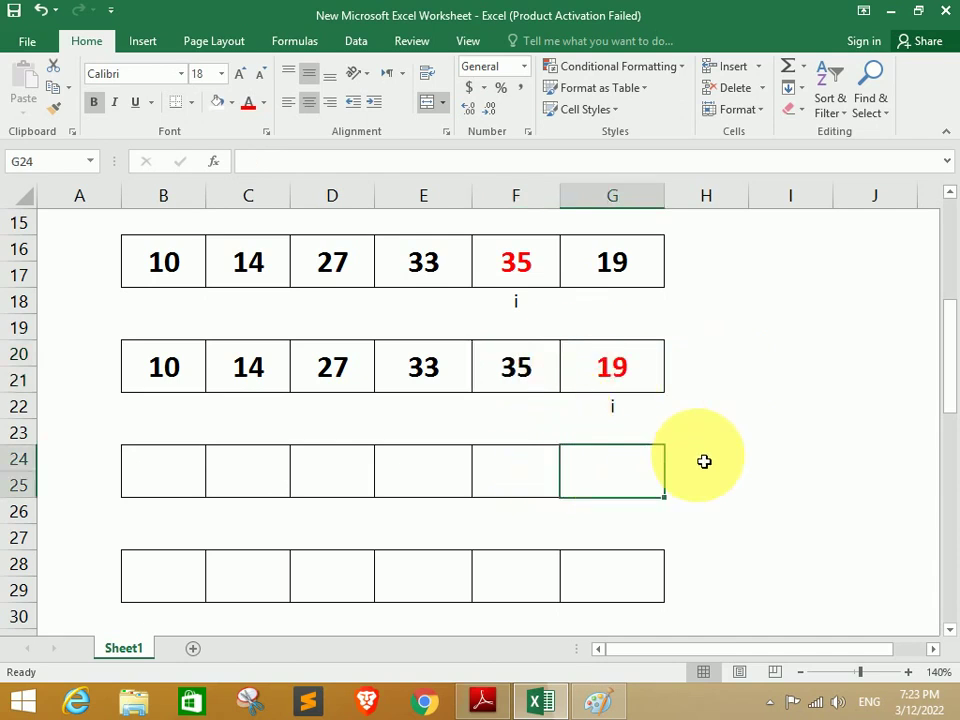
pyautogui.write('35')
pyautogui.press('Left')
pyautogui.write('1')
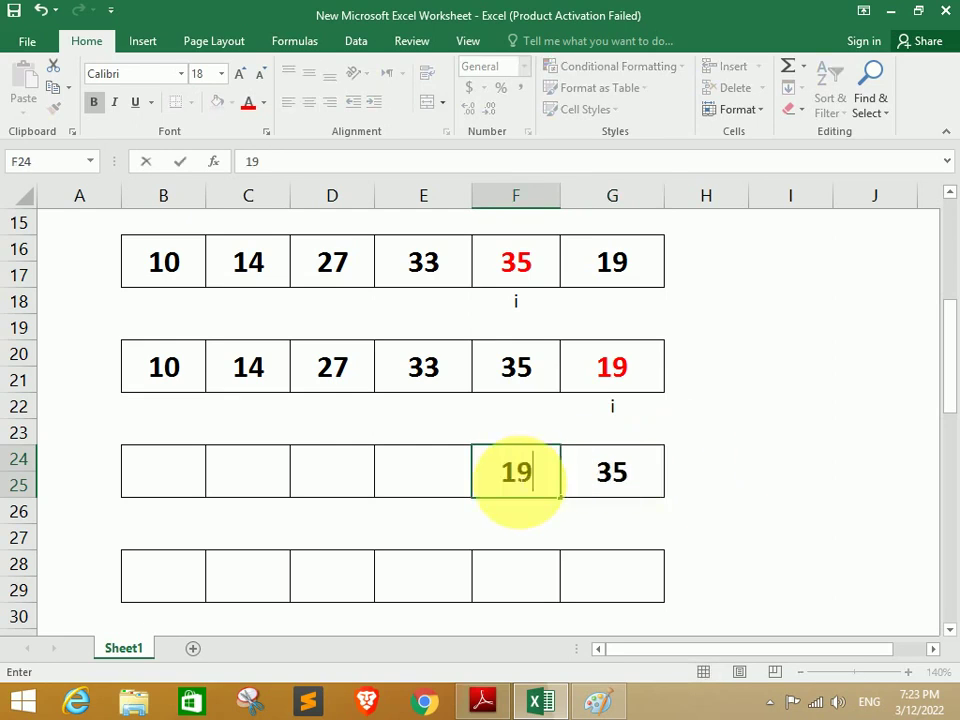
pyautogui.press('Right')
pyautogui.click(538, 480)
# Compare 19 with the fifth row's 33 and swap them in the sixth row by entering 19 in E24 and 33 in F24.
pyautogui.click(625, 373)
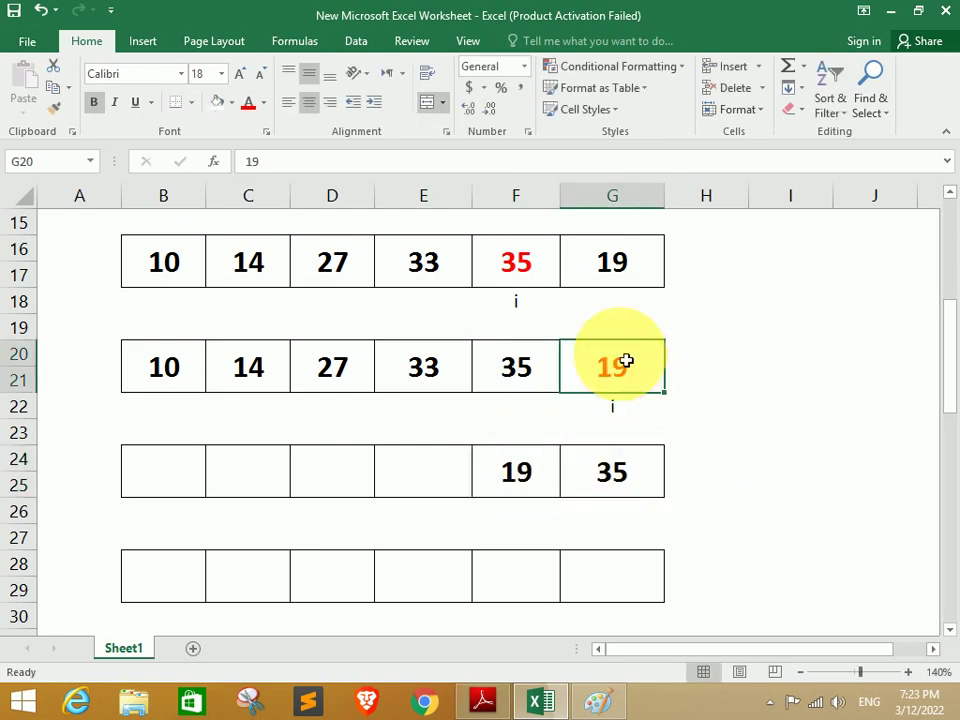
pyautogui.click(430, 370)
pyautogui.click(615, 381)
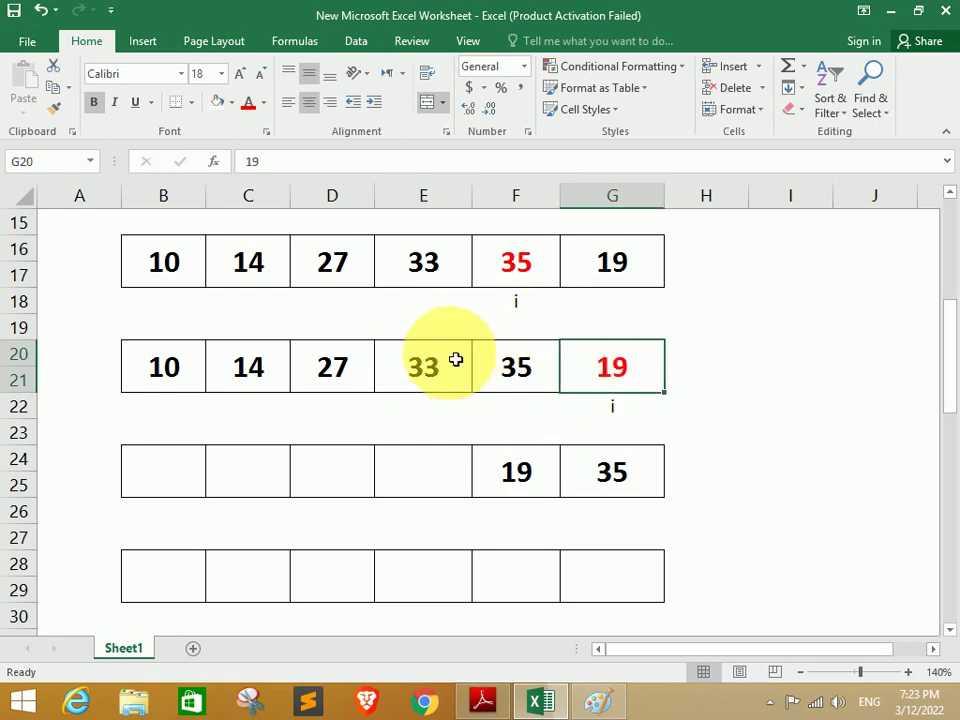
pyautogui.click(433, 370)
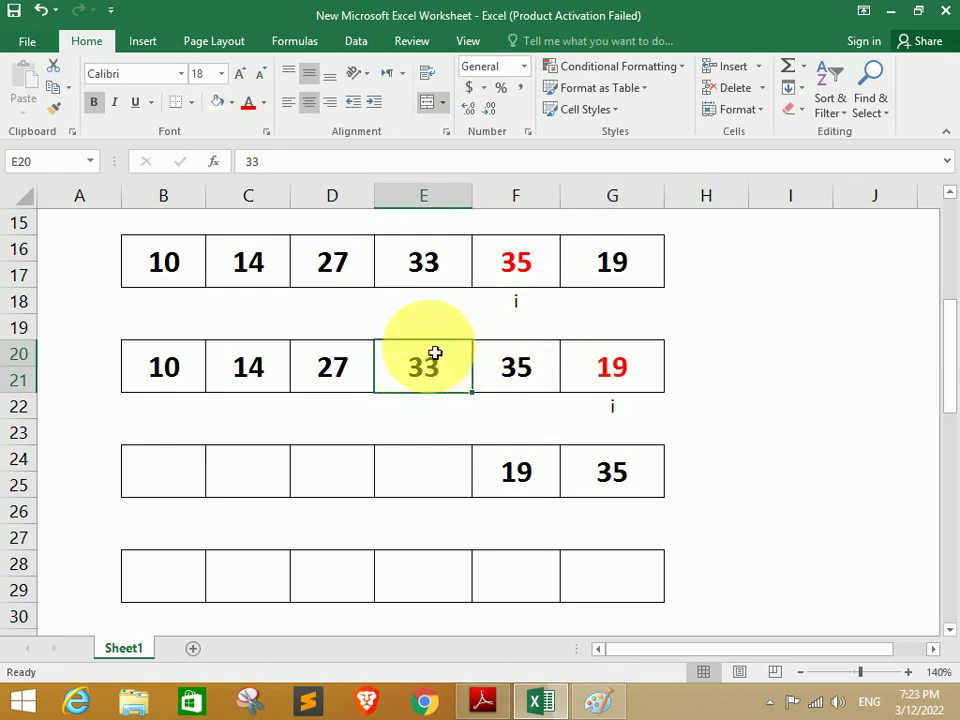
pyautogui.click(525, 371)
pyautogui.click(439, 369)
pyautogui.click(519, 476)
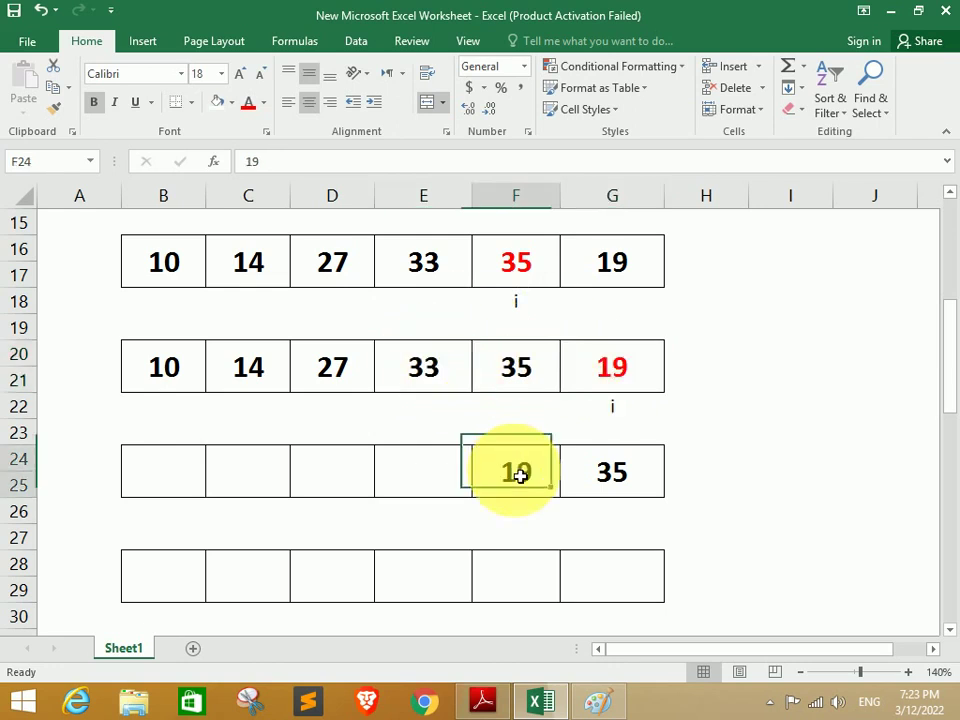
pyautogui.click(466, 471)
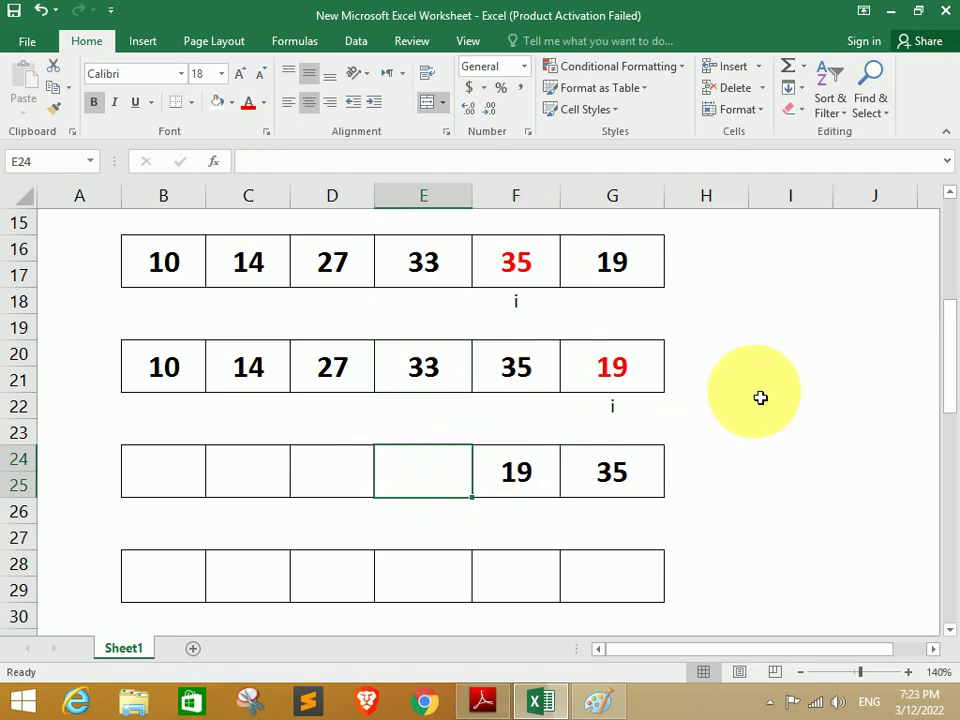
pyautogui.write('19')
pyautogui.press('Tab')
pyautogui.write('33')
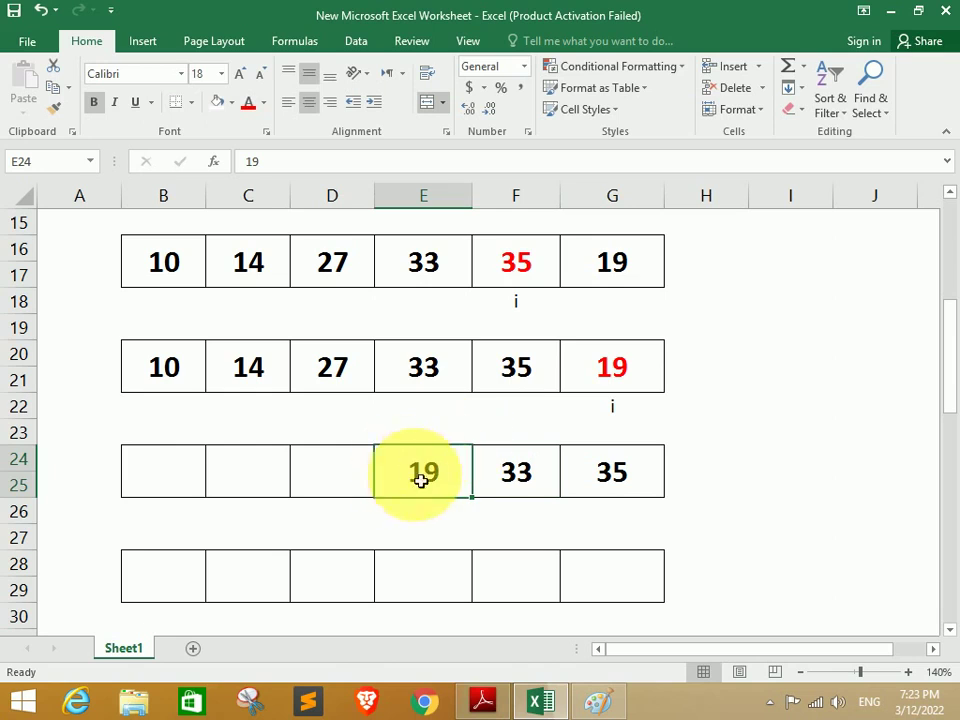
# Compare 19 with the fifth row's 27 and swap them in the sixth row by entering 27 in E24 and 19 in D24.
pyautogui.click(615, 372)
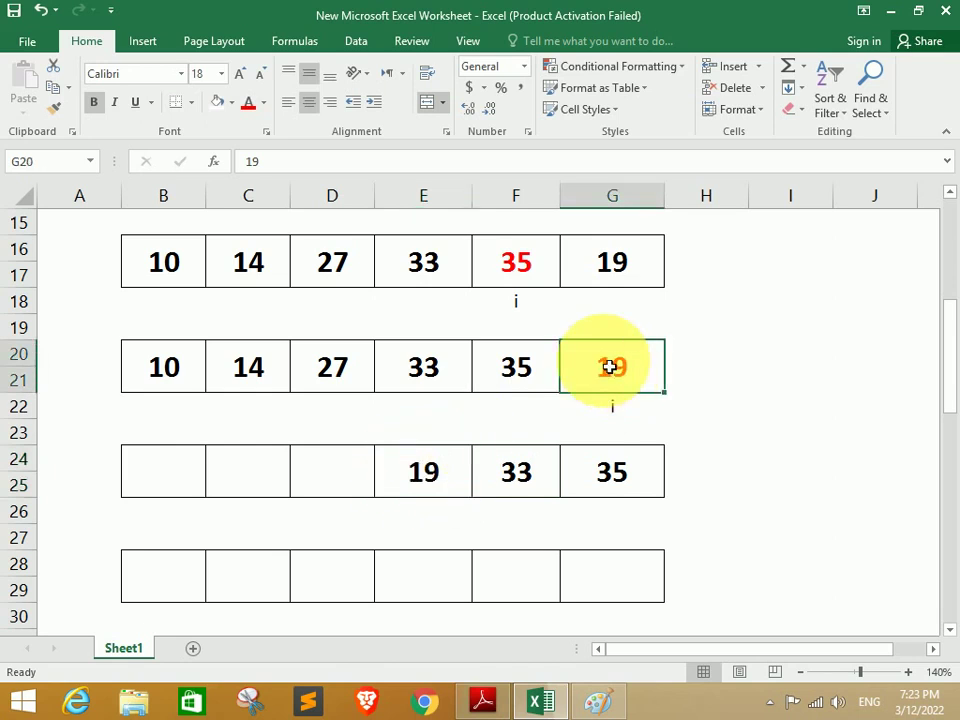
pyautogui.click(437, 450)
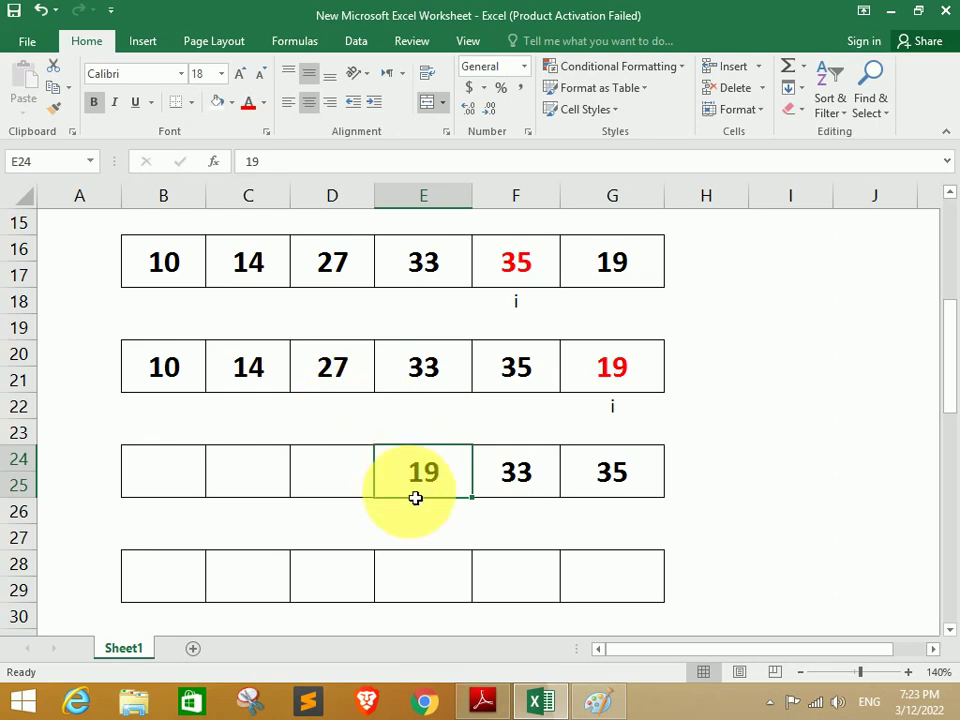
pyautogui.click(345, 374)
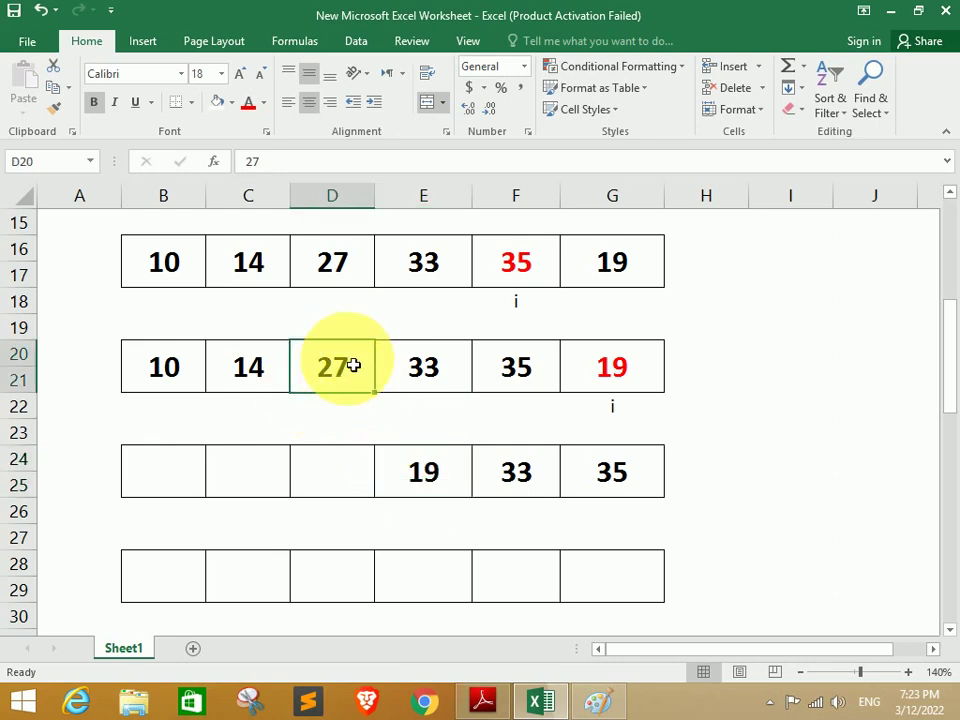
pyautogui.click(427, 476)
pyautogui.click(343, 375)
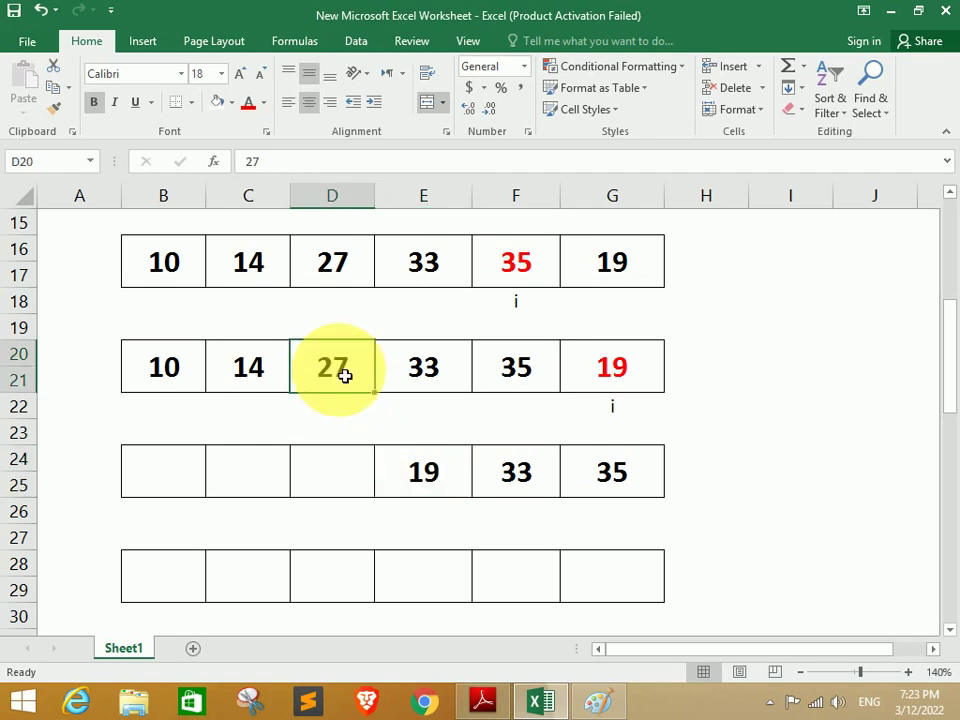
pyautogui.click(437, 478)
pyautogui.write('27')
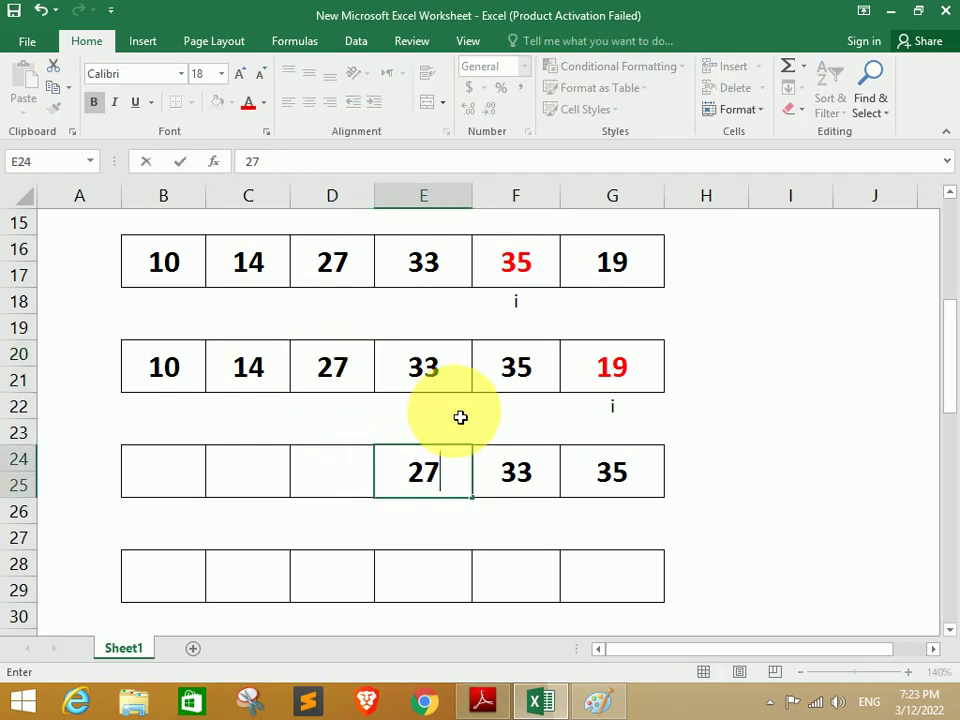
pyautogui.press('Left')
pyautogui.write('1')
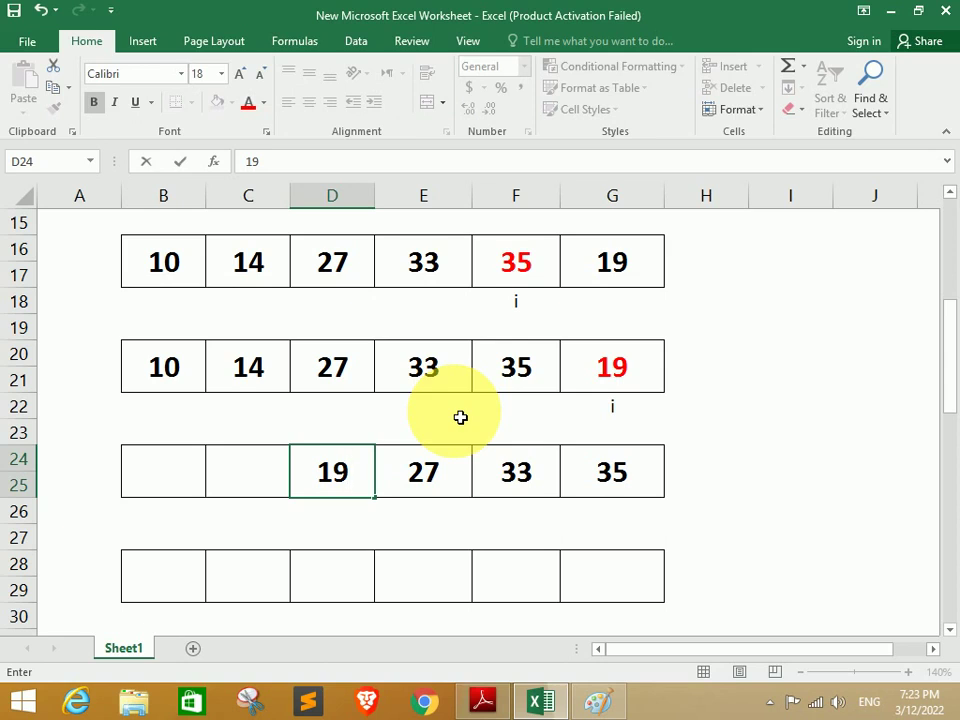
pyautogui.click(424, 488)
pyautogui.press('Left')
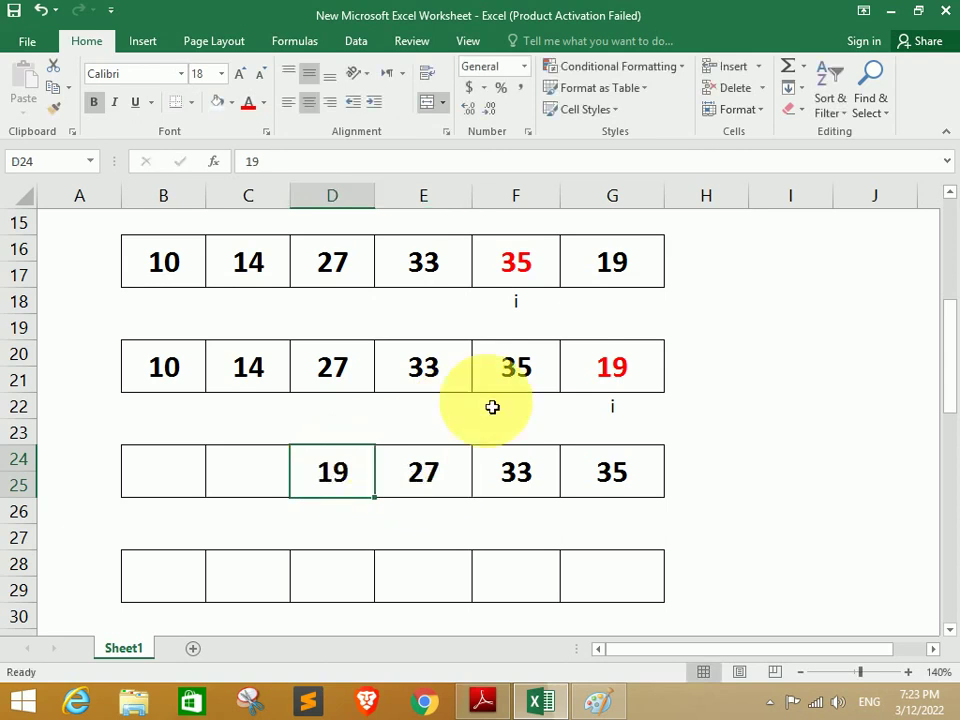
# Compare the fifth row's 19 with its 14 and keep 14 in place by entering 14 in C24 of the sixth row.
pyautogui.click(615, 367)
pyautogui.click(242, 369)
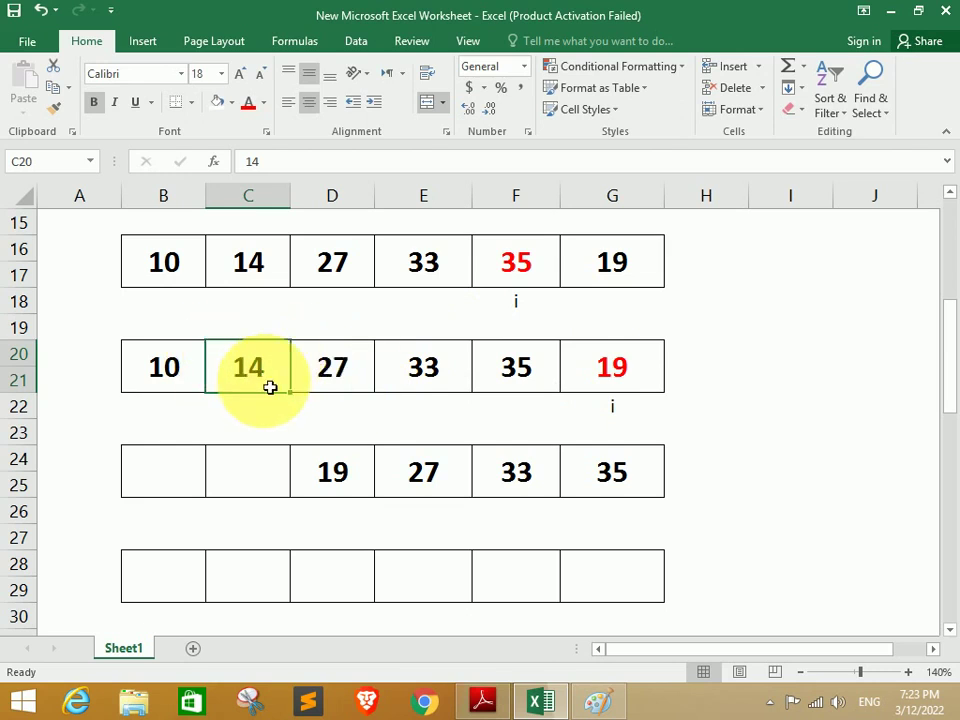
pyautogui.click(606, 362)
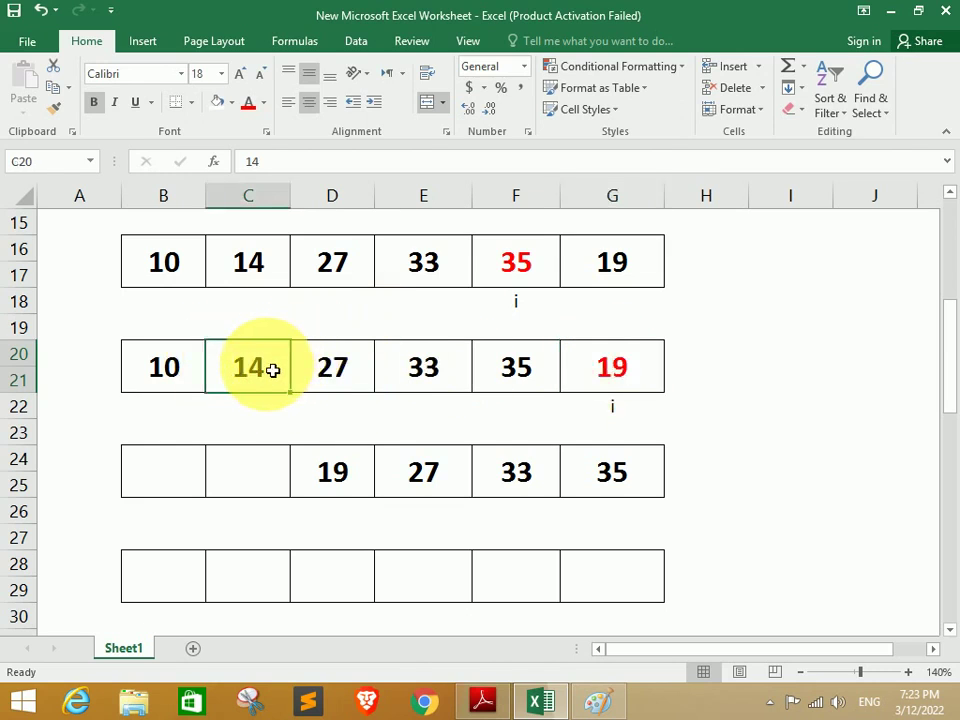
pyautogui.click(251, 482)
pyautogui.write('14')
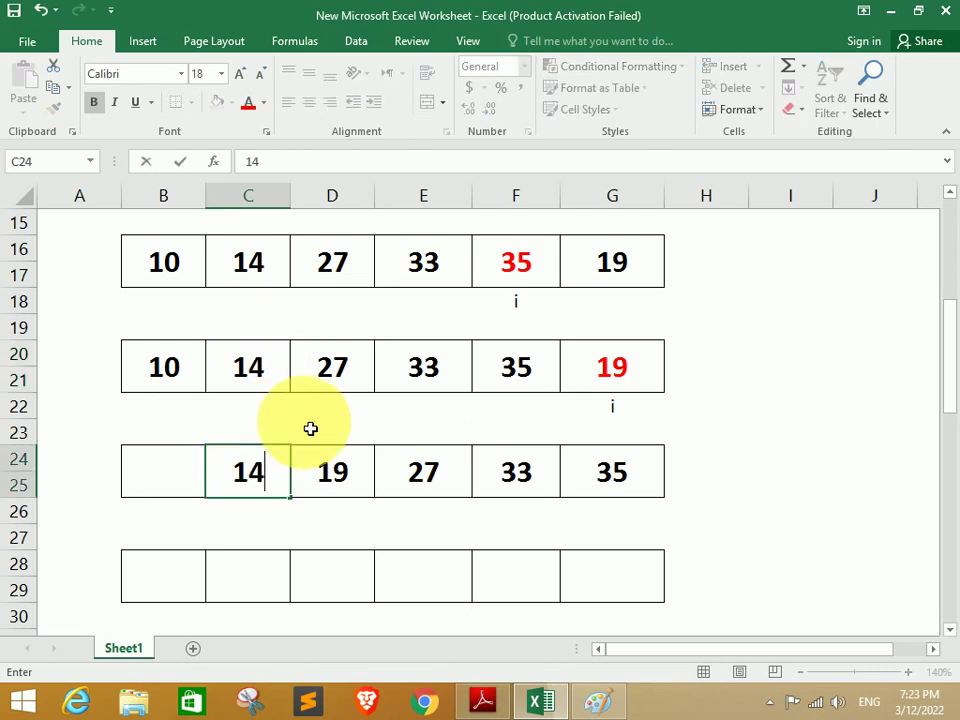
pyautogui.press('Left')
# Compare the fifth row's 19 with its 10 and complete the sixth row by entering 10 in B24.
pyautogui.click(614, 368)
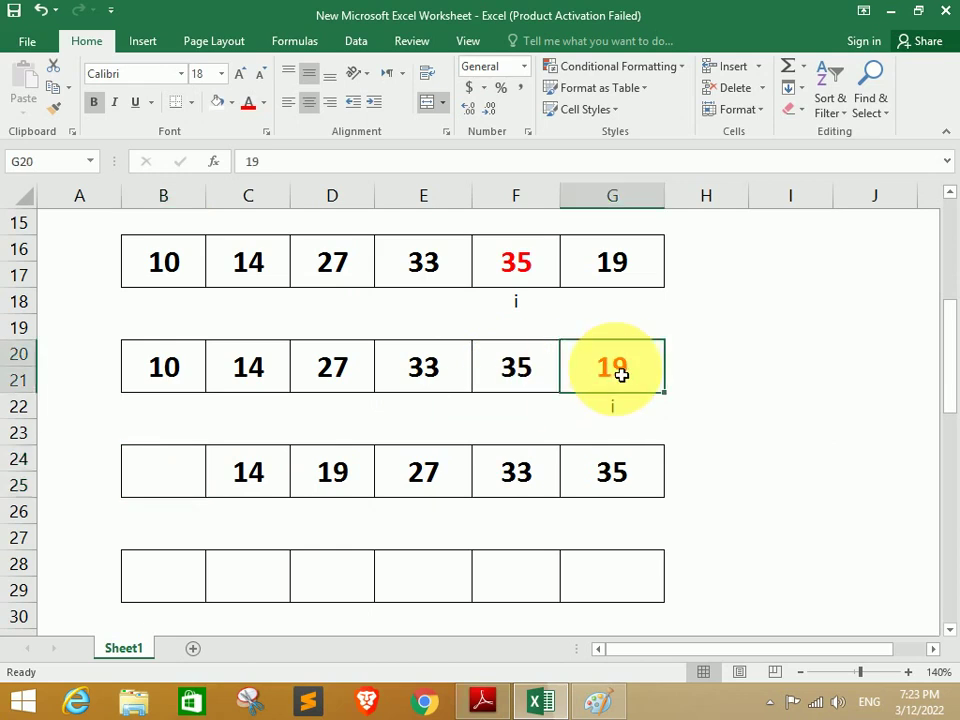
pyautogui.click(168, 378)
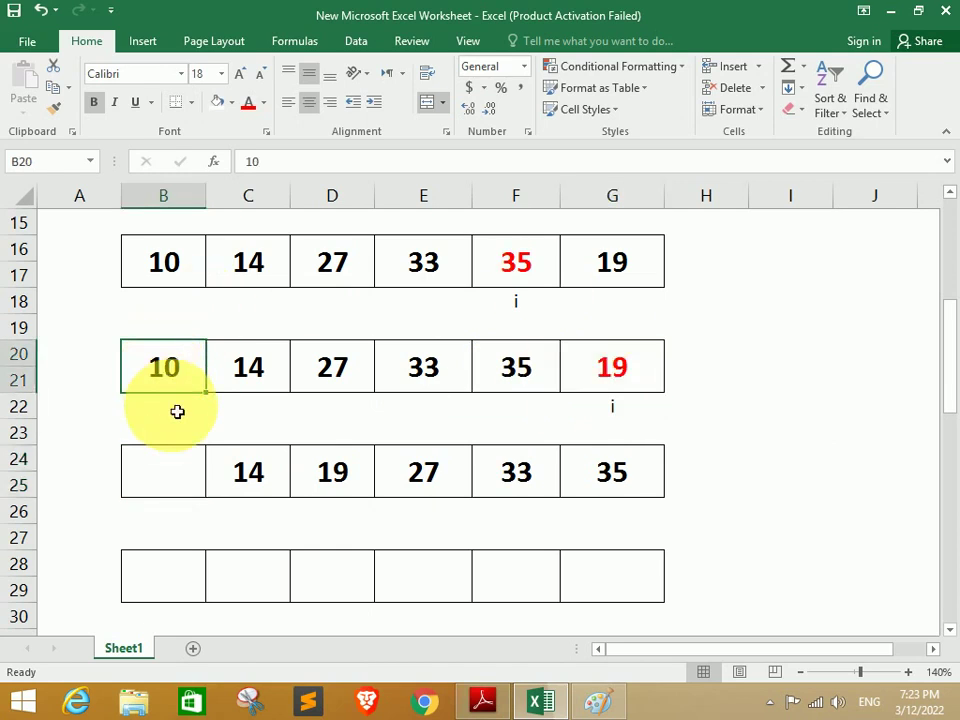
pyautogui.click(172, 455)
pyautogui.write('1')
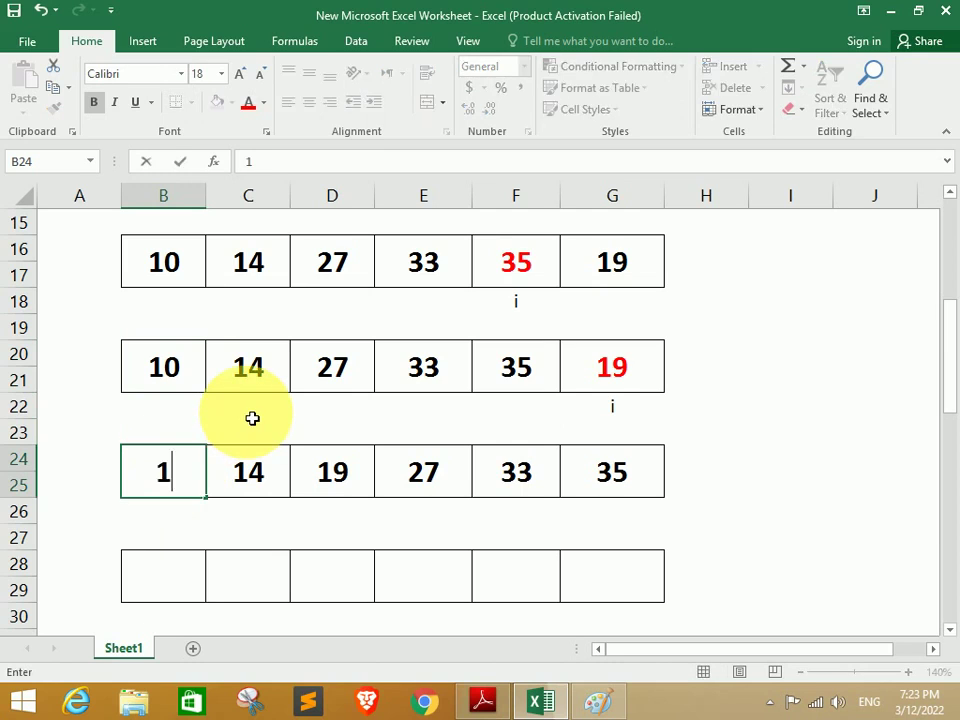
pyautogui.write('0')
pyautogui.click(633, 484)
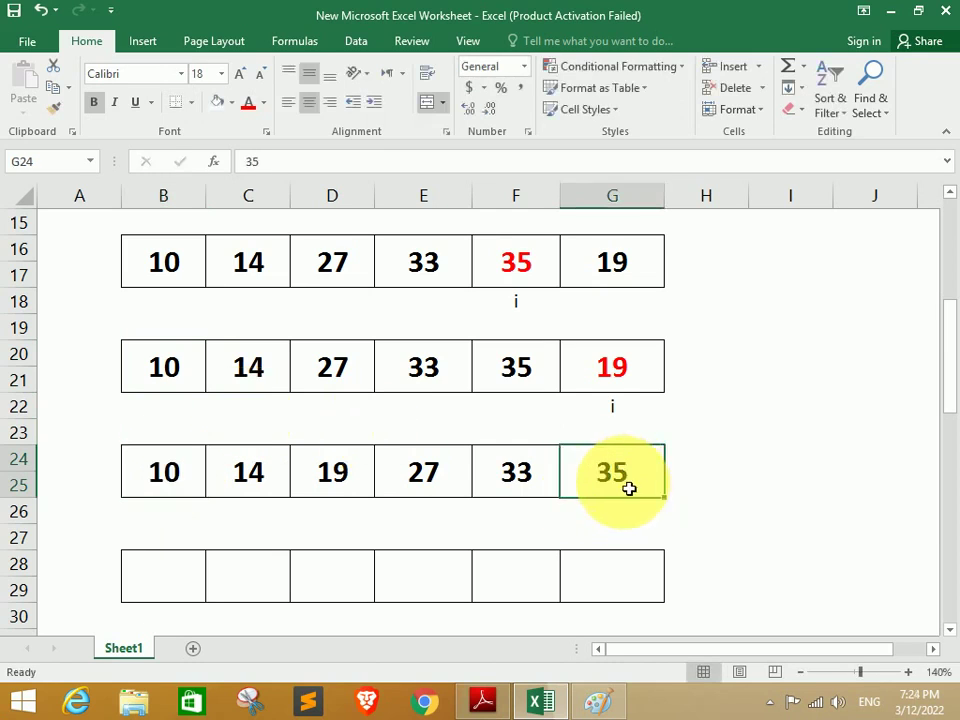
# Review the completed sixth row from B24 to G24 to check that its elements are in ascending order.
pyautogui.press('Tab')
pyautogui.moveTo(161, 476); pyautogui.dragTo(614, 478)
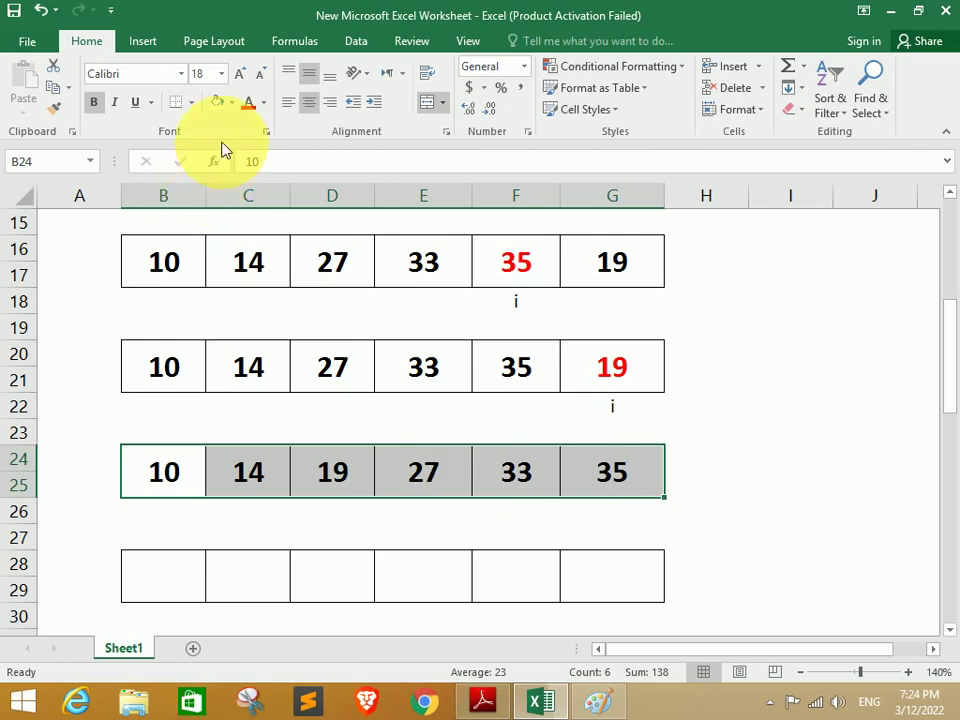
pyautogui.click(703, 470)
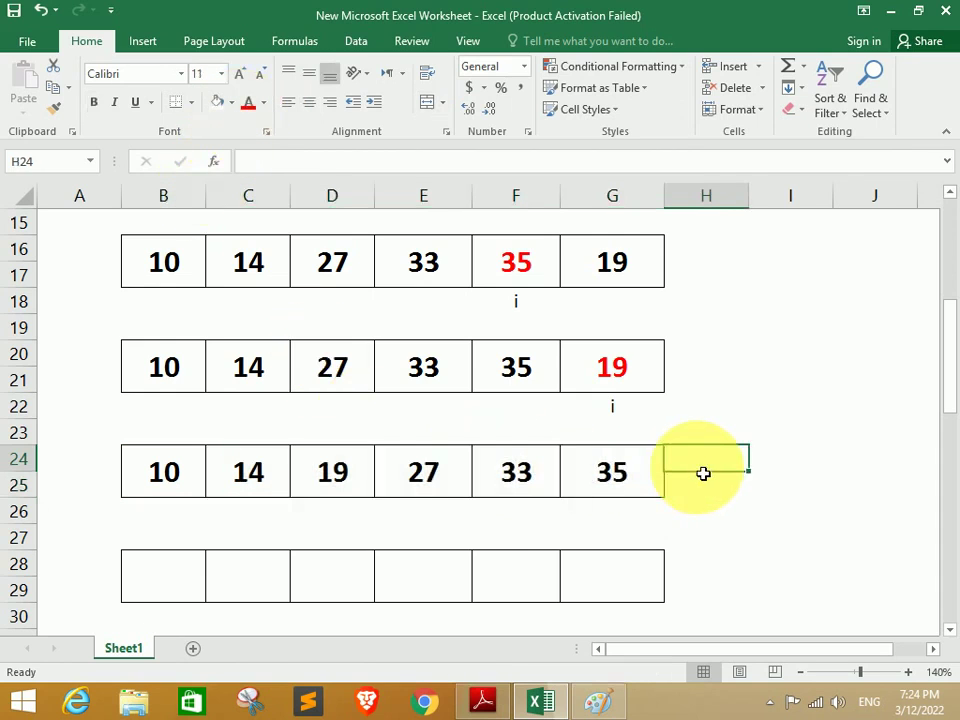
pyautogui.click(720, 515)
pyautogui.click(950, 630)
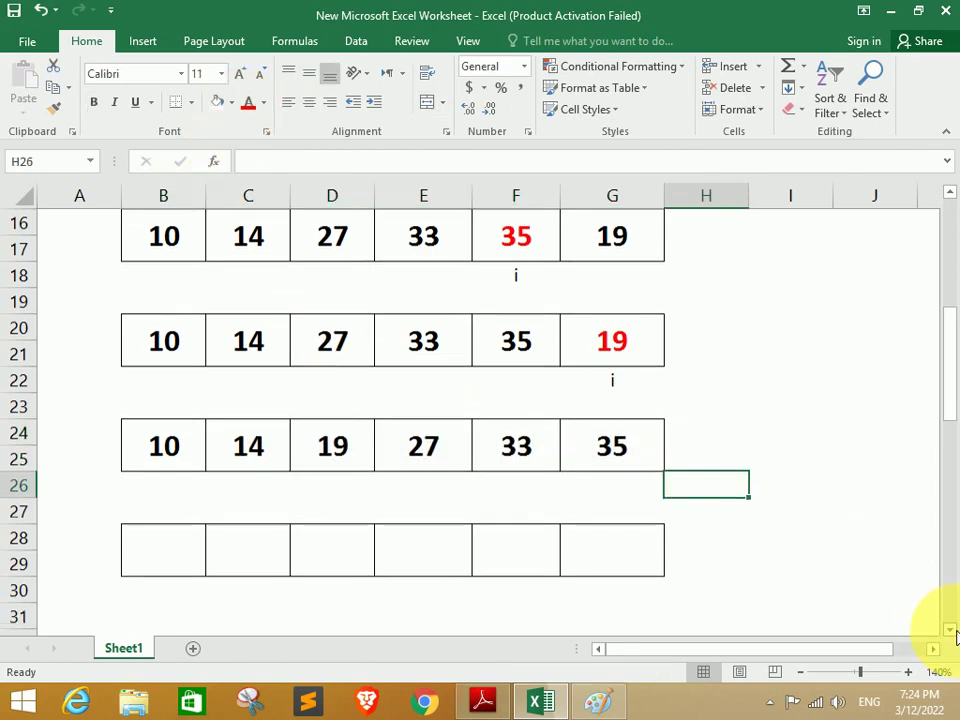
pyautogui.click(950, 630)
# Switch to the CS301 handouts PDF in Adobe Reader and find the Insertion Sort heading on page 478.
pyautogui.click(483, 700)
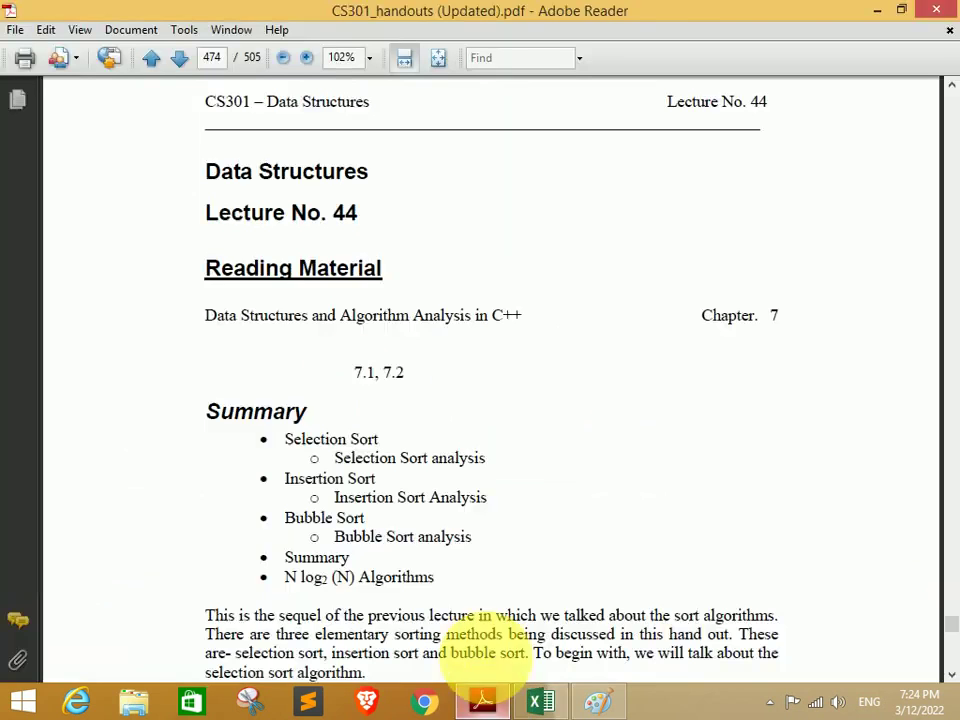
pyautogui.click(952, 675)
pyautogui.click(952, 675)
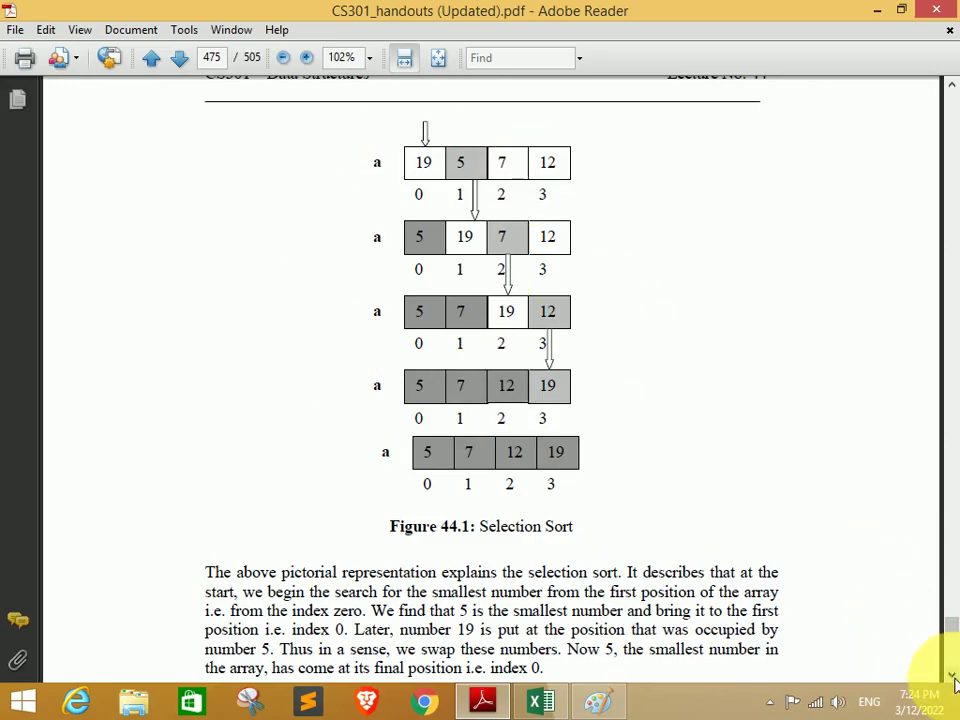
pyautogui.click(952, 675)
pyautogui.click(952, 675)
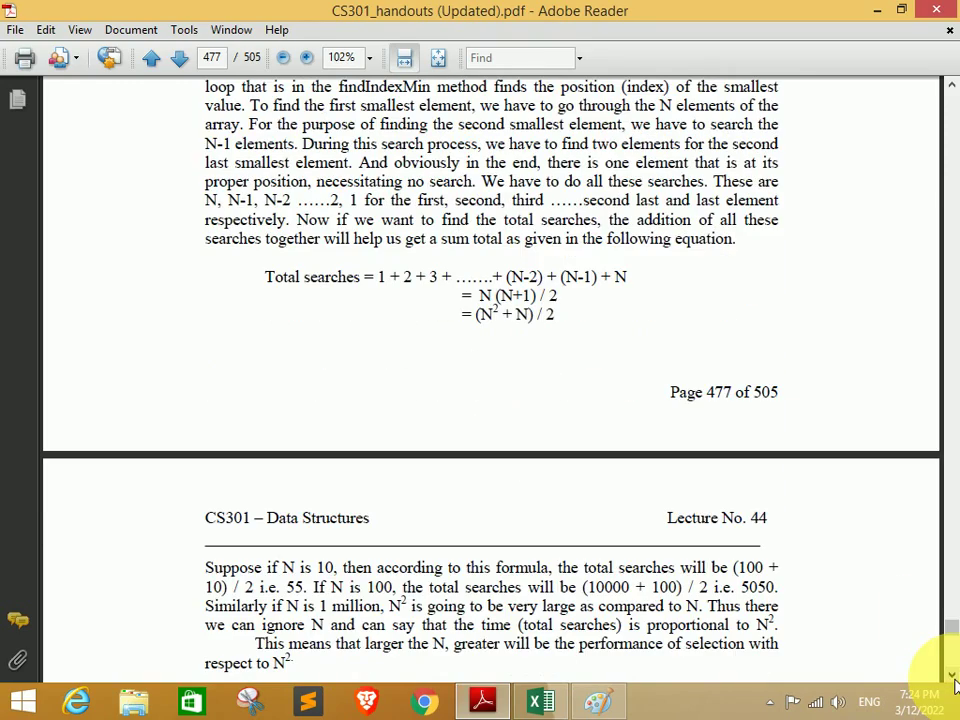
pyautogui.click(952, 85)
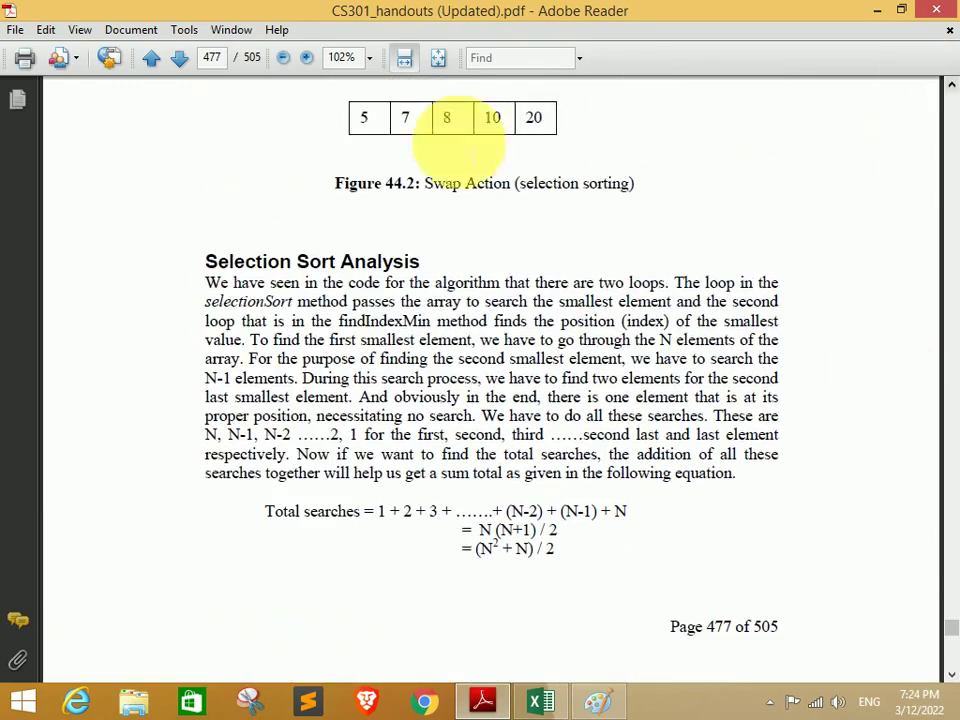
pyautogui.click(952, 675)
pyautogui.click(952, 676)
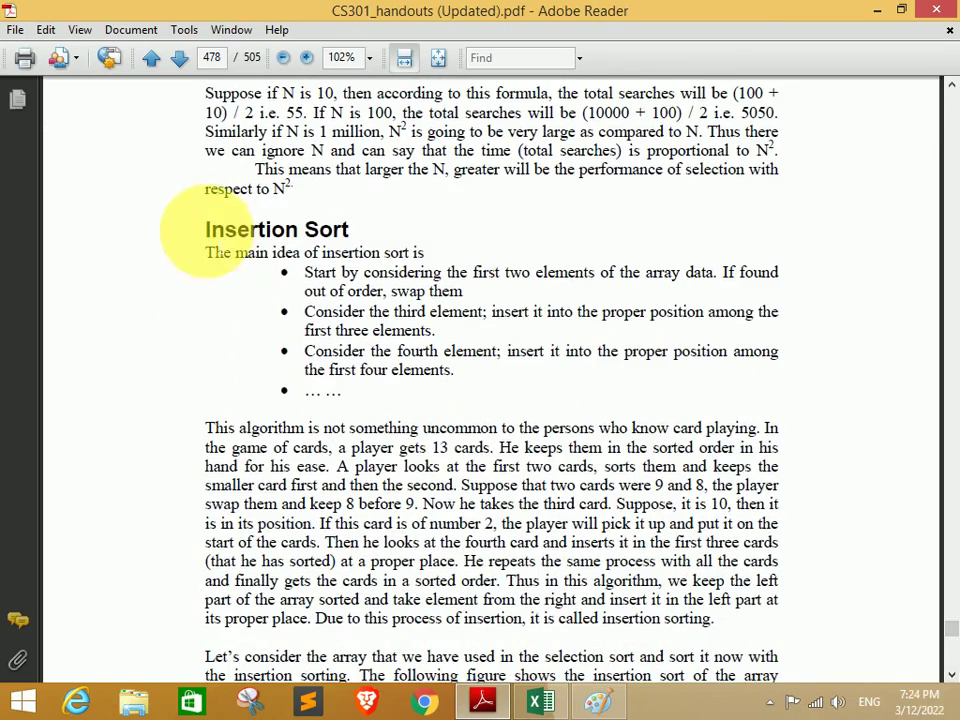
pyautogui.moveTo(205, 230); pyautogui.dragTo(396, 215)
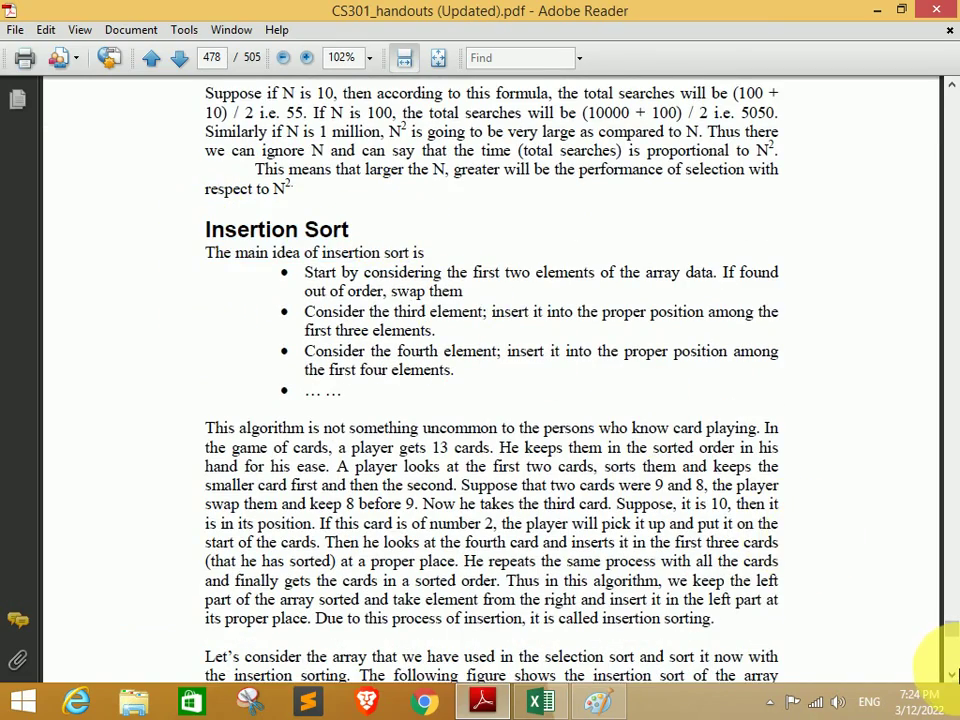
# Skim the card-playing explanation of insertion sort on page 478 and return to the bulleted main idea.
pyautogui.click(952, 675)
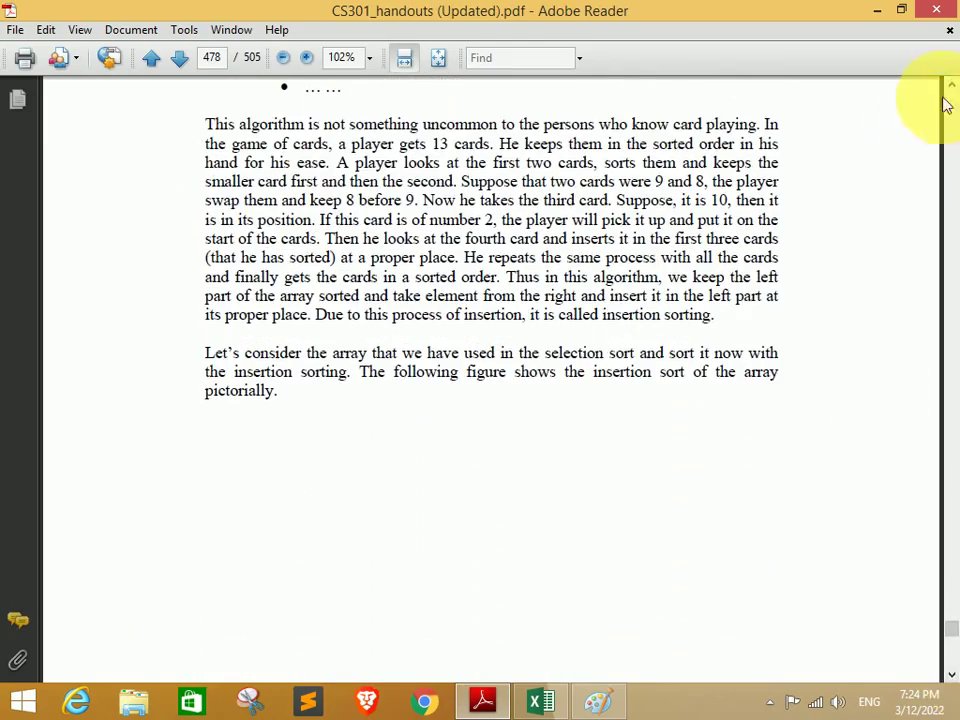
pyautogui.click(952, 84)
pyautogui.click(952, 84)
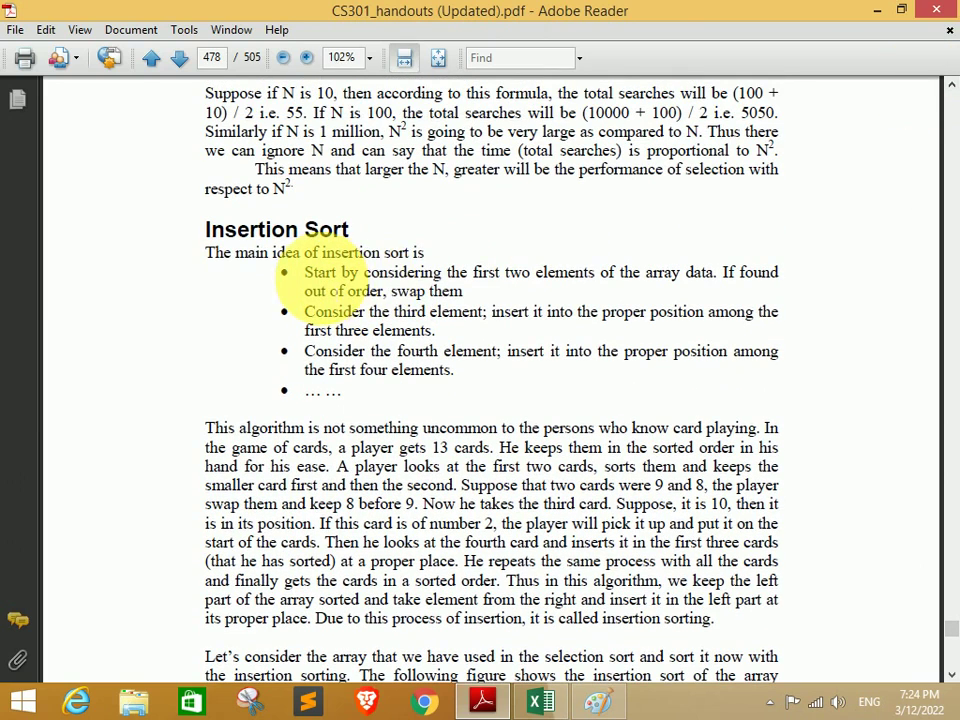